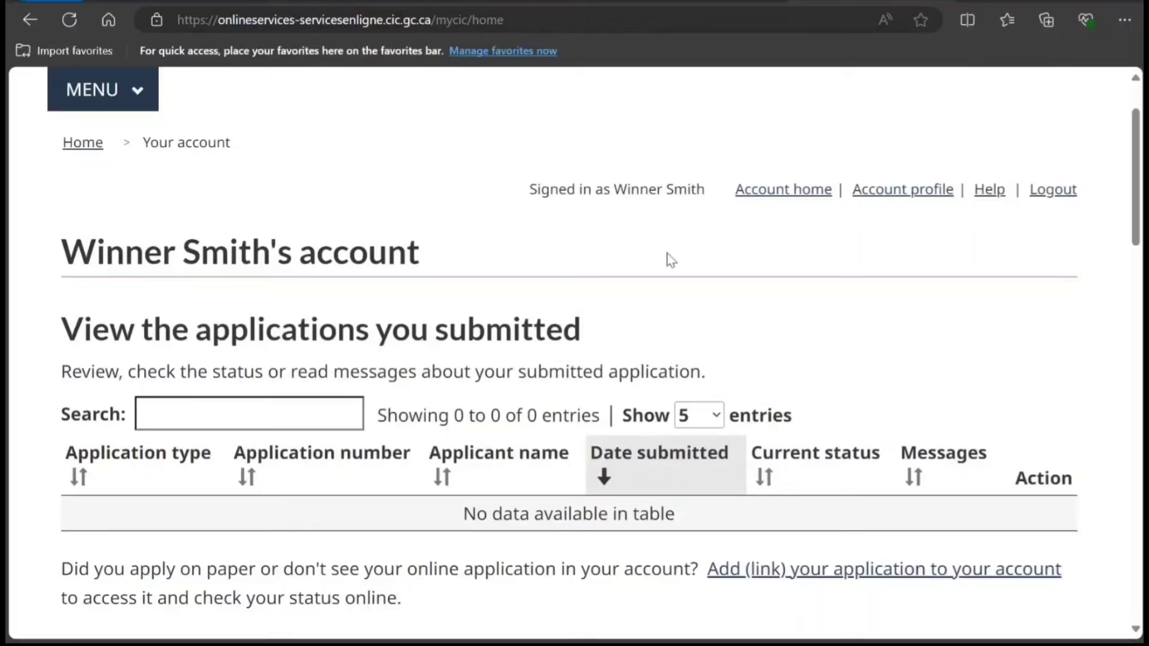
Start an 'Apply to come to Canada' application and scroll to the eligibility options.
{"action": "scroll", "coordinate": [554, 256], "scroll_direction": "down", "scroll_amount": 3}
{"action": "scroll", "coordinate": [554, 256], "scroll_direction": "down", "scroll_amount": 3}
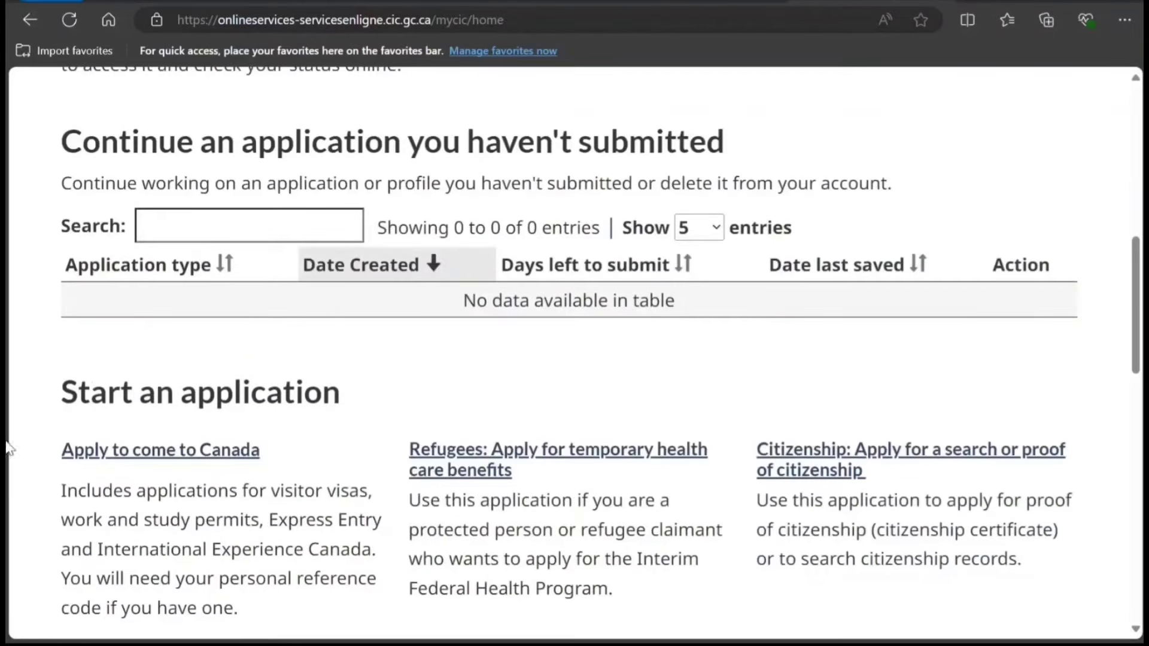
{"action": "scroll", "coordinate": [269, 398], "scroll_direction": "down", "scroll_amount": 2}
{"action": "scroll", "coordinate": [278, 395], "scroll_direction": "down", "scroll_amount": 1}
{"action": "left_click", "coordinate": [157, 272]}
{"action": "scroll", "coordinate": [282, 299], "scroll_direction": "down", "scroll_amount": 3}
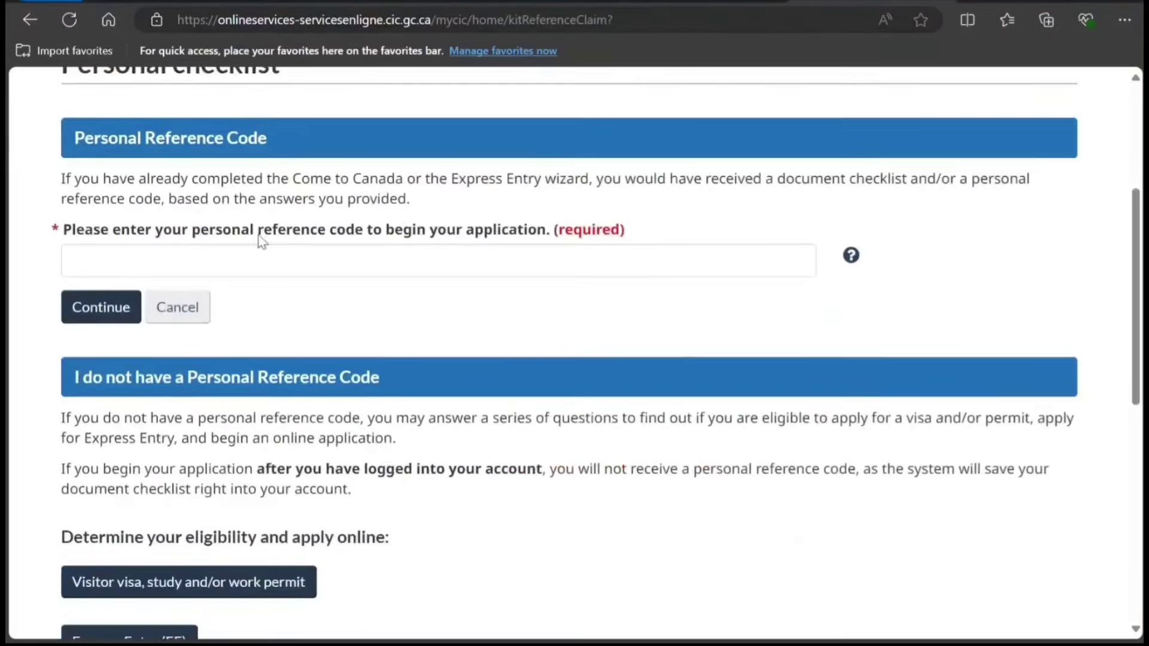
{"action": "scroll", "coordinate": [269, 264], "scroll_direction": "down", "scroll_amount": 2}
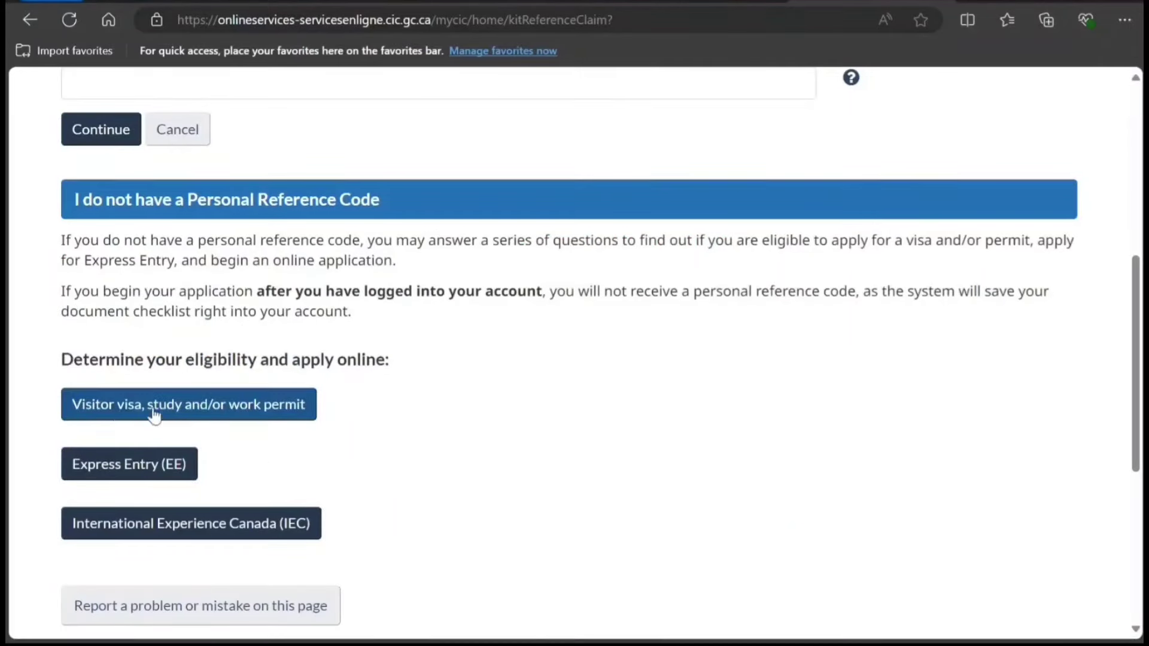
Begin the visa/work permit questions: Work, stay over 6 months, Indian passport, residence India.
{"action": "left_click", "coordinate": [247, 417]}
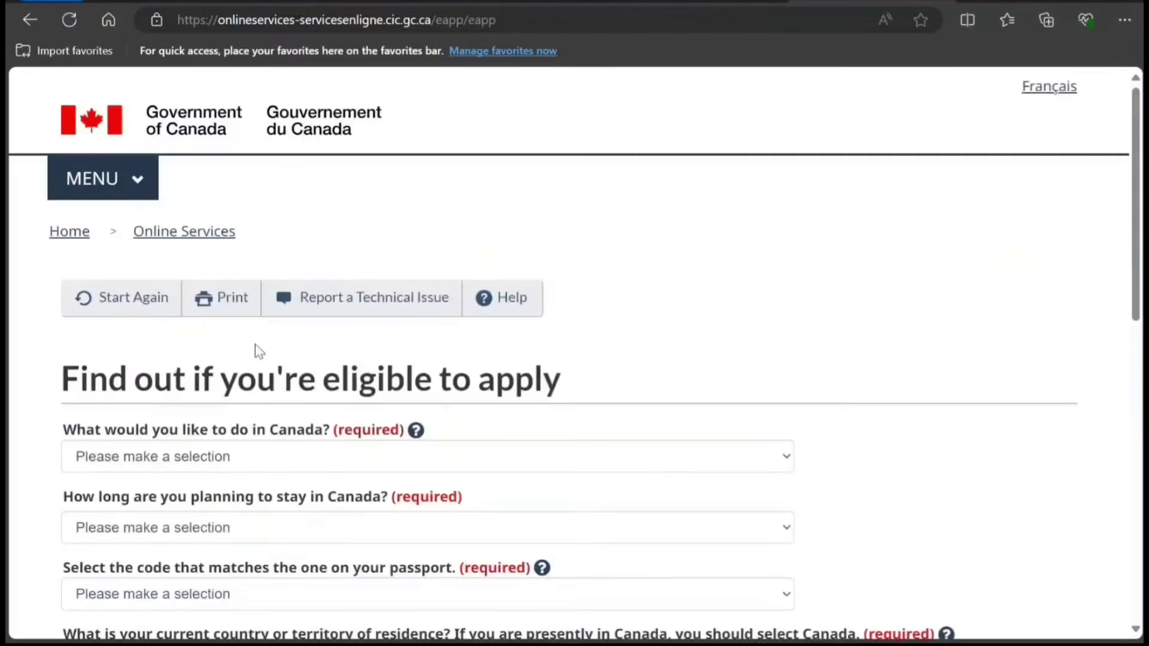
{"action": "scroll", "coordinate": [255, 353], "scroll_direction": "down", "scroll_amount": 3}
{"action": "left_click", "coordinate": [175, 280]}
{"action": "left_click", "coordinate": [131, 378]}
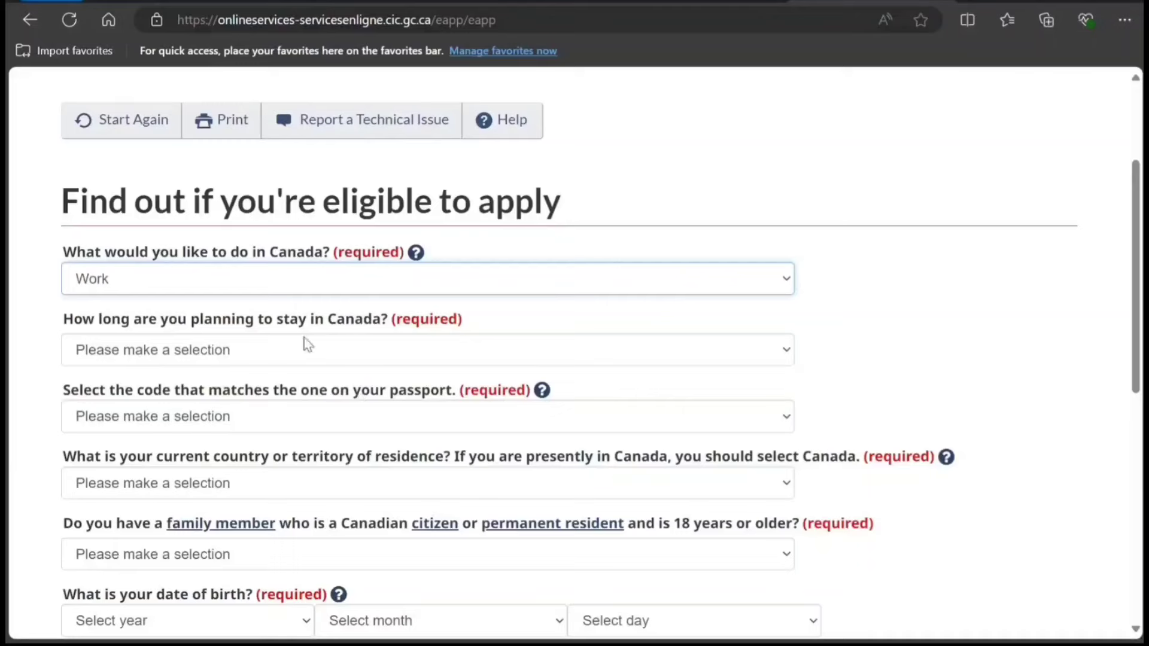
{"action": "key", "text": "Tab"}
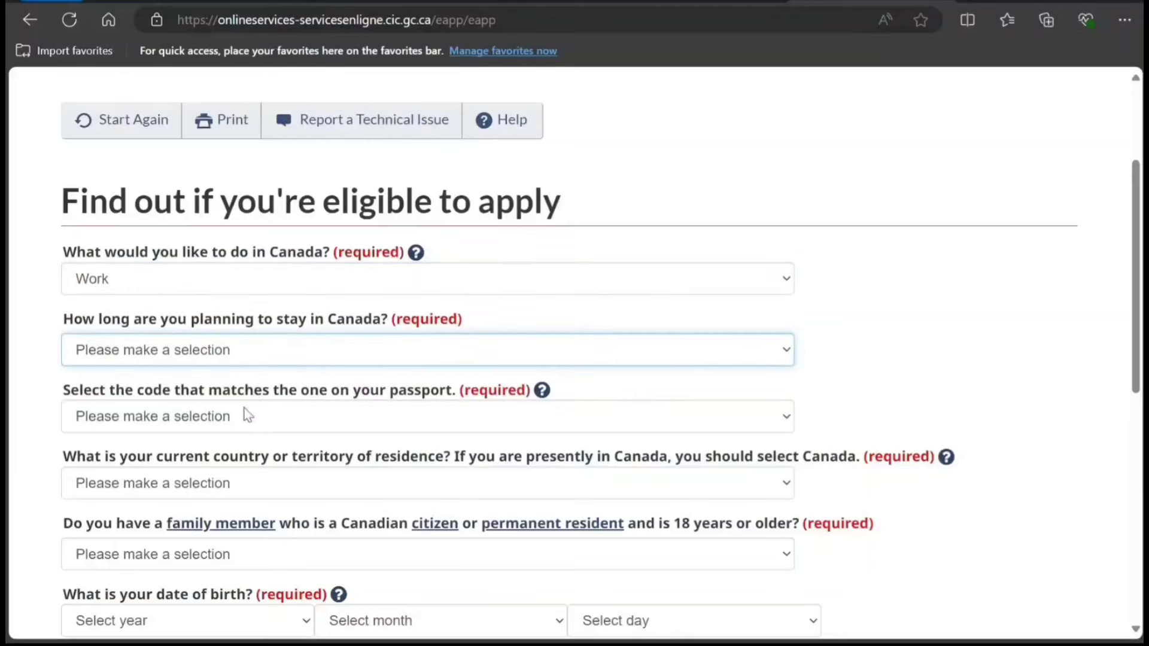
{"action": "key", "text": "Down"}
{"action": "key", "text": "Down"}
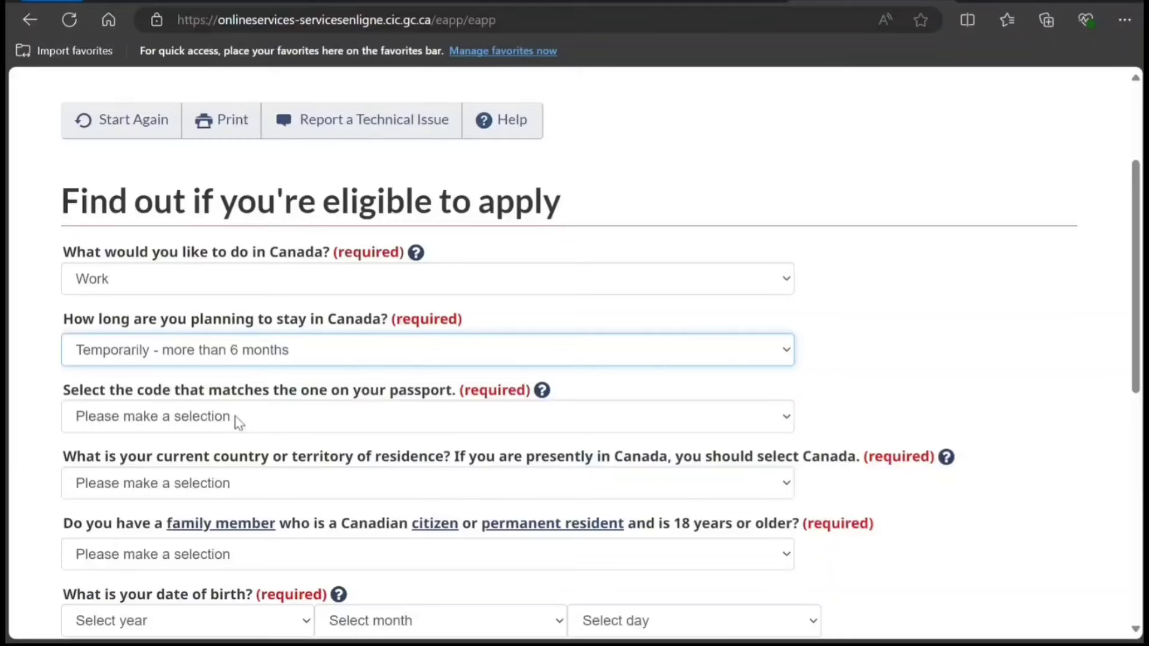
{"action": "key", "text": "Tab"}
{"action": "type", "text": "ind"}
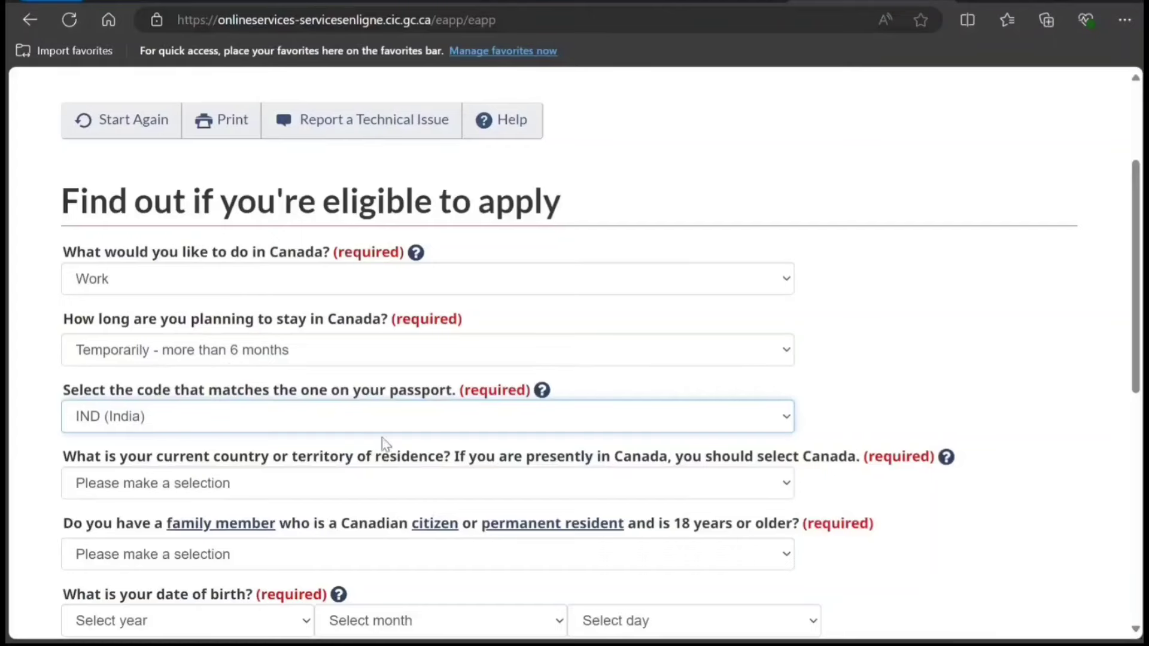
{"action": "scroll", "coordinate": [278, 288], "scroll_direction": "down", "scroll_amount": 3}
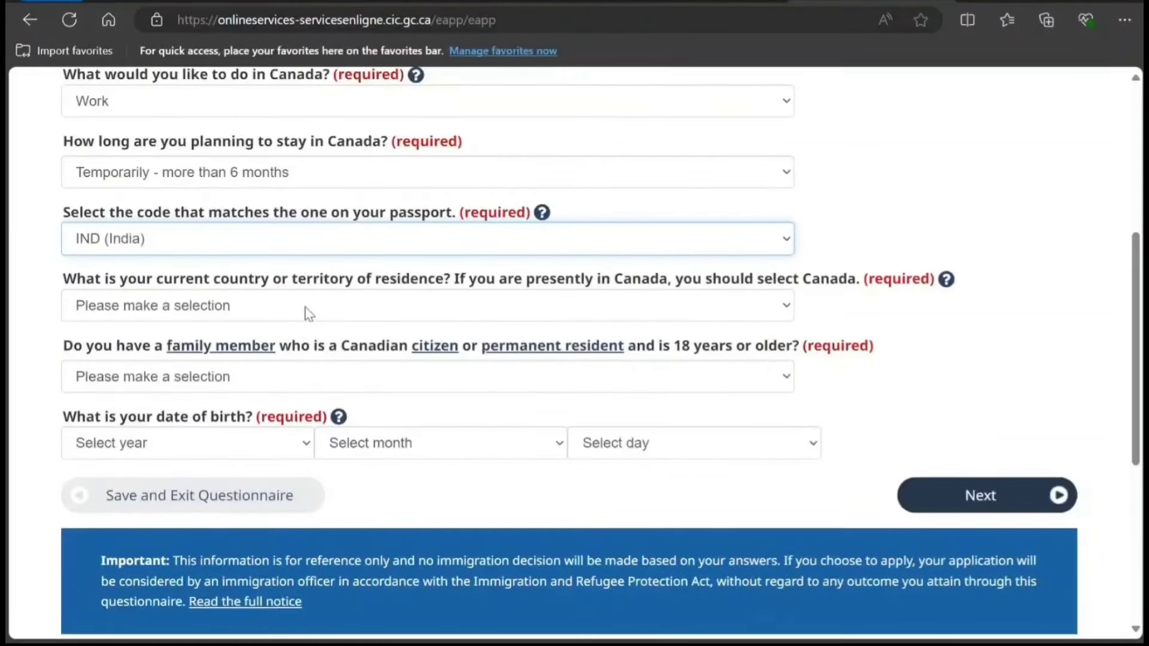
{"action": "key", "text": "Tab"}
{"action": "type", "text": "ind"}
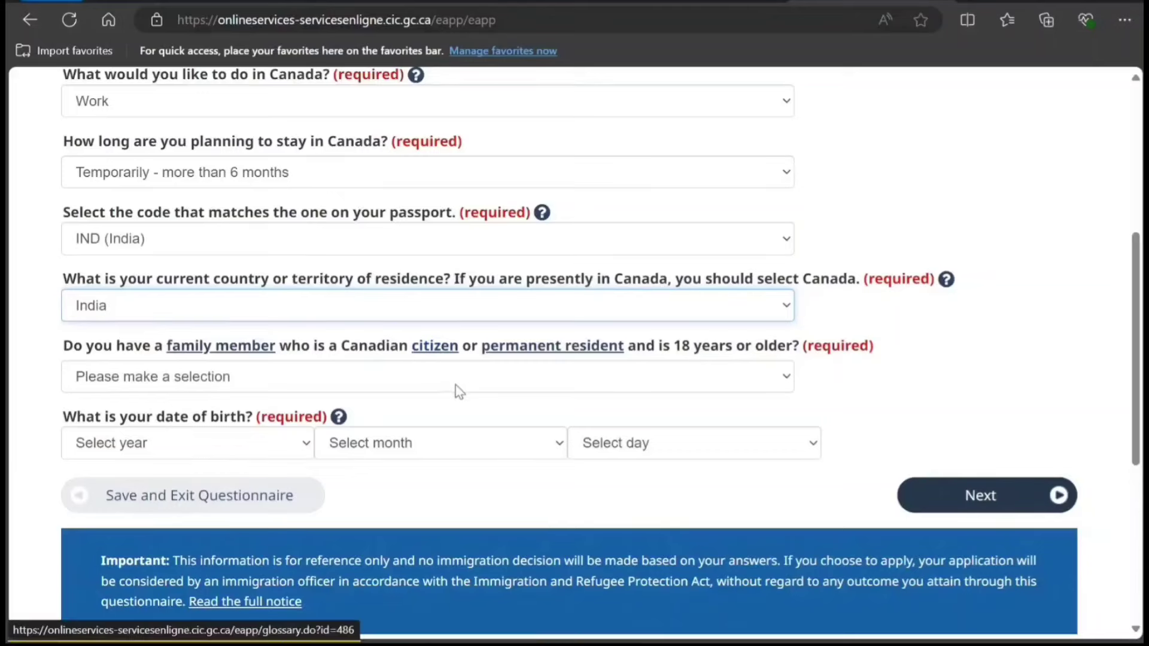
{"action": "key", "text": "Tab"}
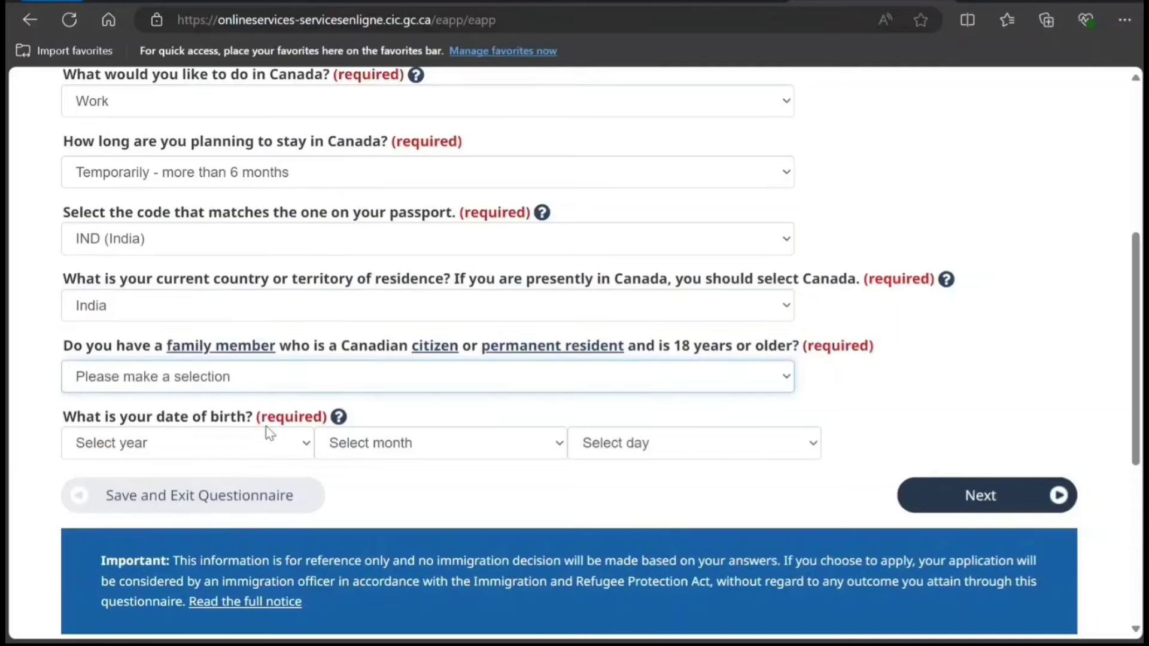
{"action": "key", "text": "n"}
{"action": "key", "text": "Tab"}
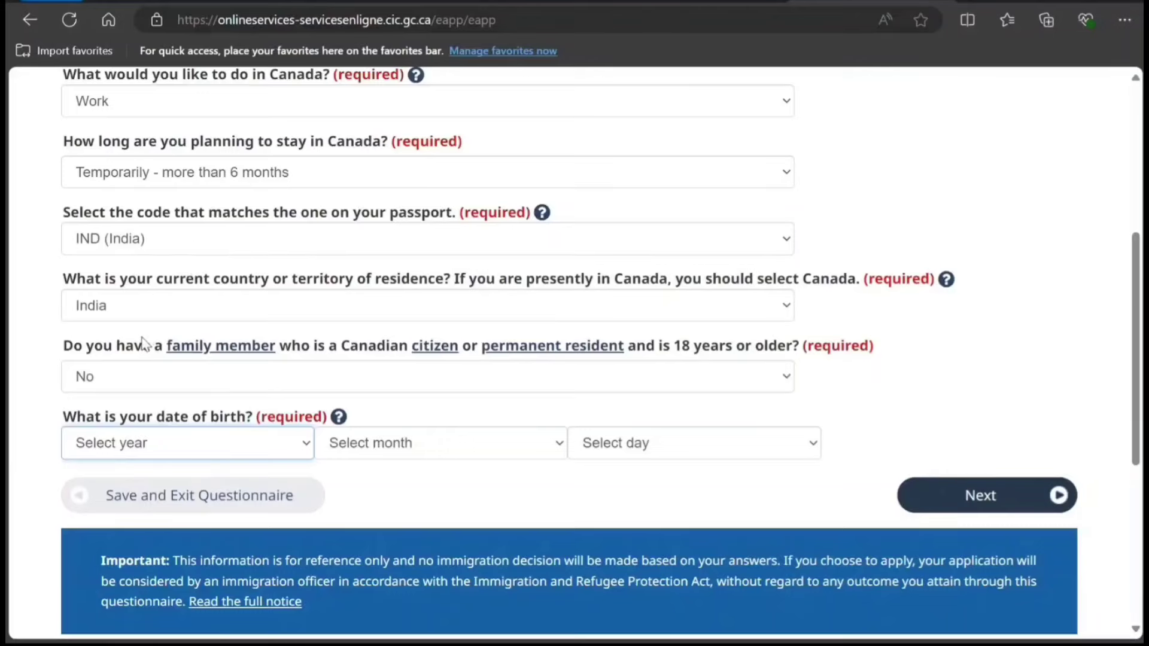
{"action": "type", "text": "1996"}
{"action": "key", "text": "Tab"}
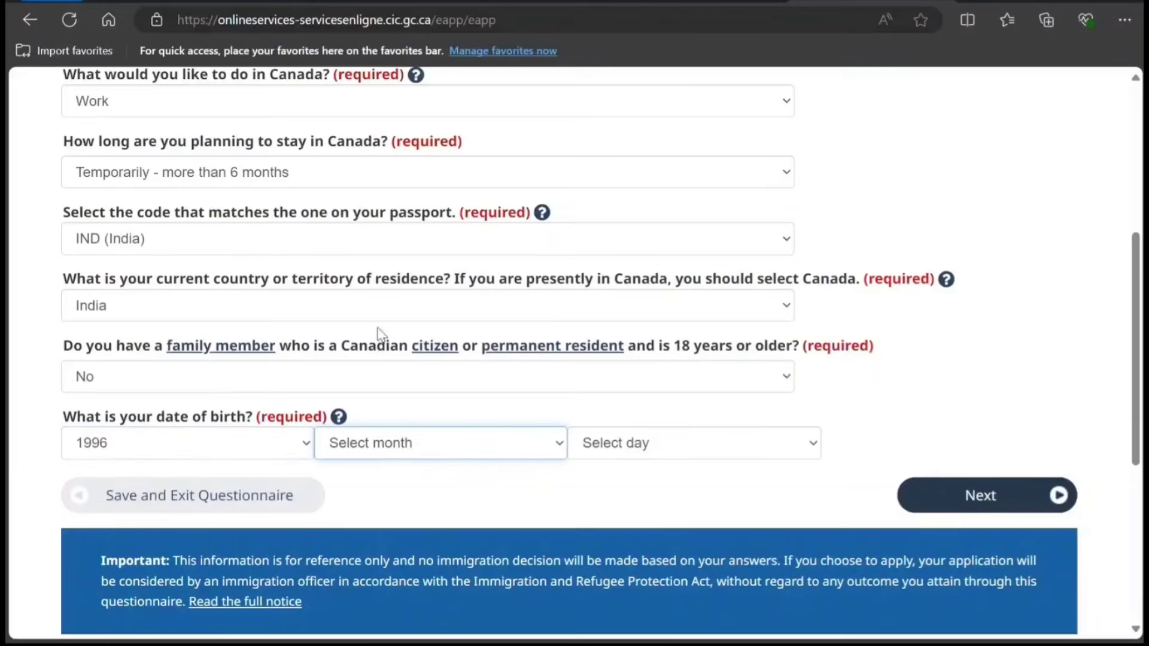
{"action": "type", "text": "June"}
{"action": "key", "text": "Tab"}
{"action": "type", "text": "04"}
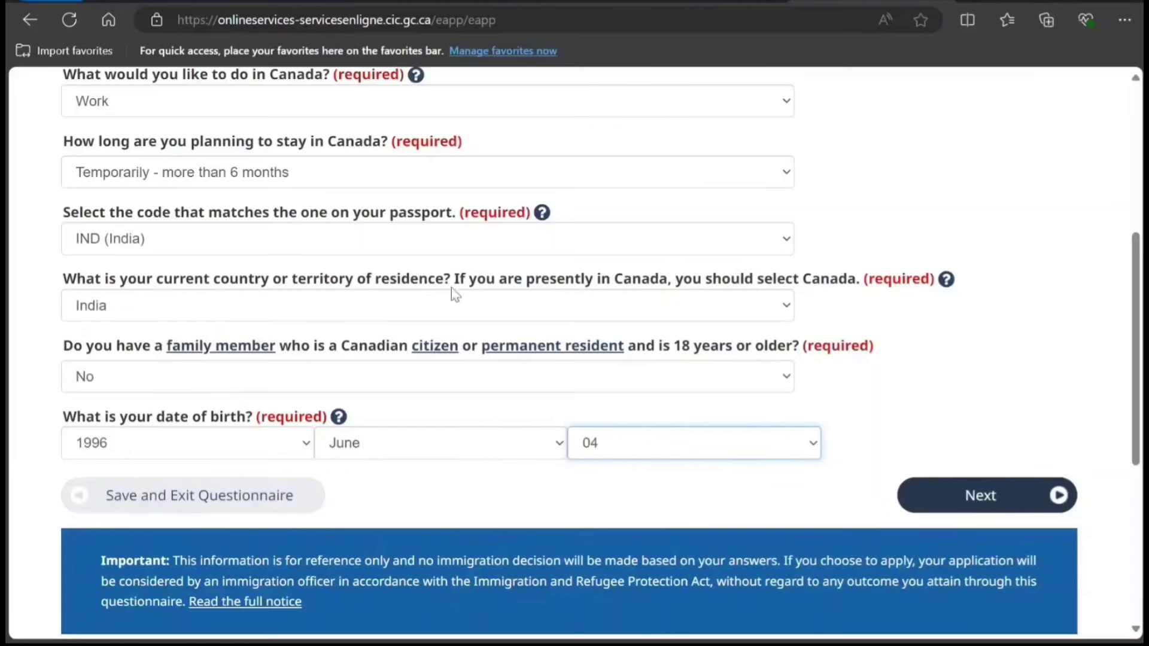
{"action": "left_click", "coordinate": [937, 506]}
Answer No to being a US permanent resident and continue.
{"action": "scroll", "coordinate": [461, 395], "scroll_direction": "down", "scroll_amount": 2}
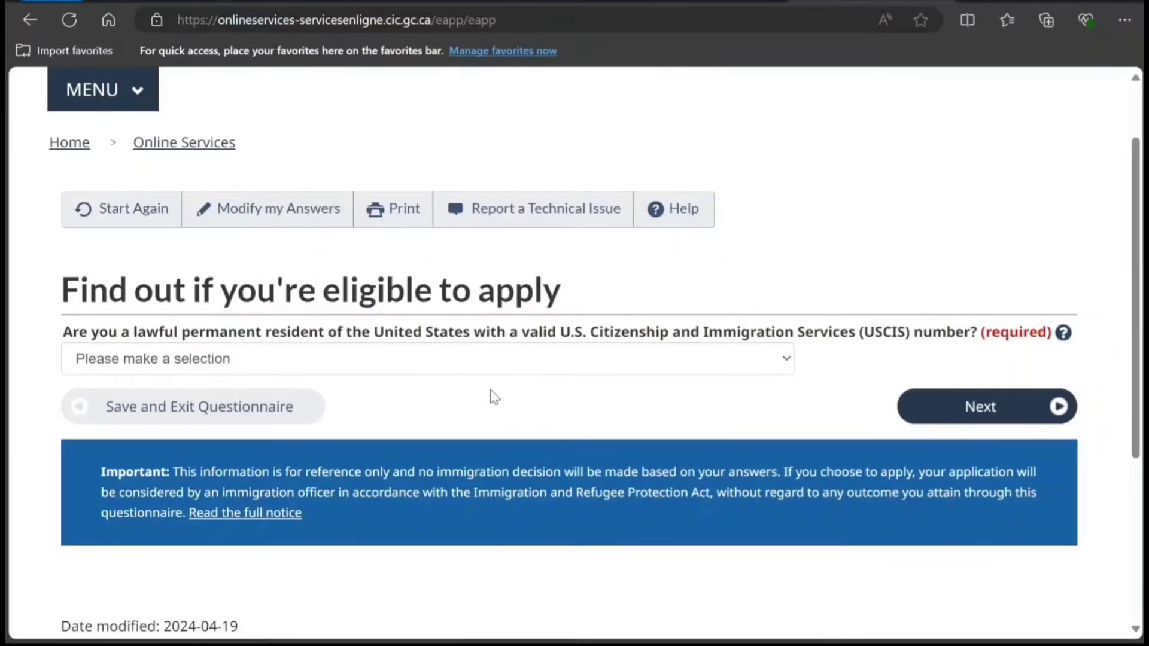
{"action": "left_click", "coordinate": [494, 370]}
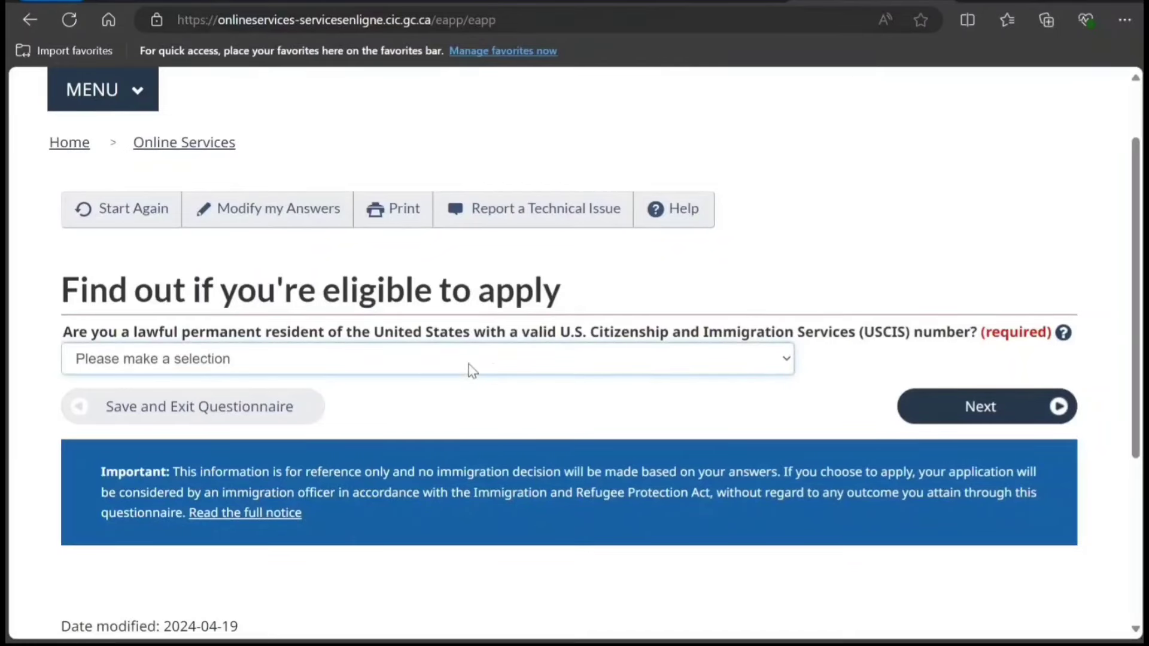
{"action": "left_click", "coordinate": [327, 423]}
{"action": "left_click", "coordinate": [910, 423]}
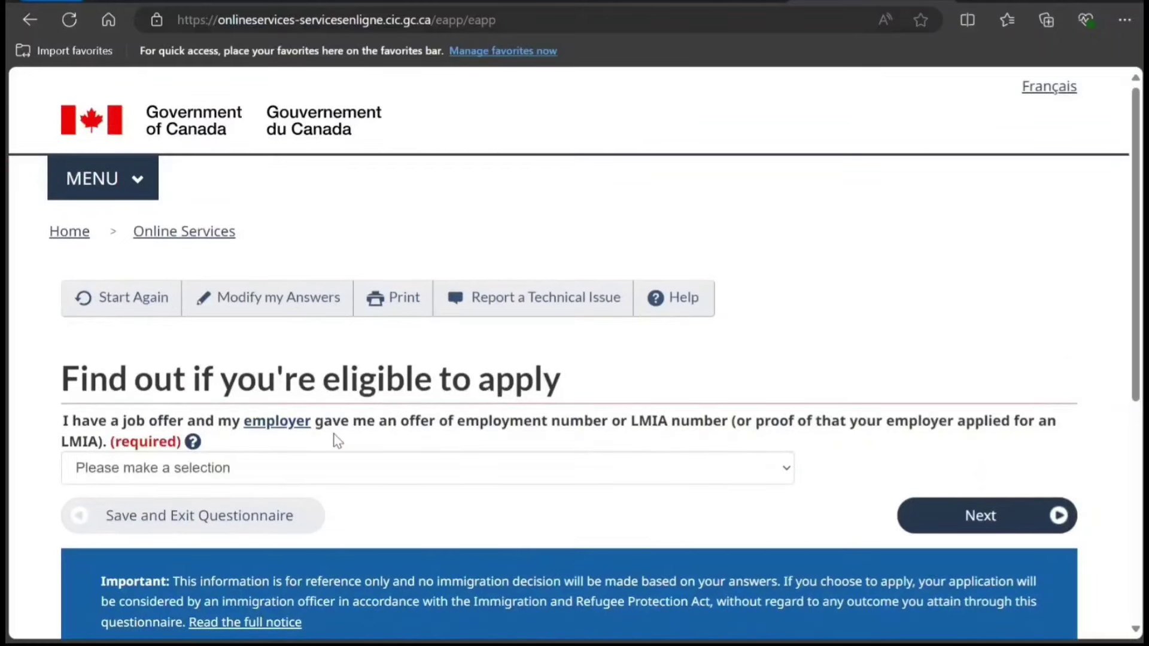
Answer Yes to an LMIA job offer and set its status to Temporary - at least one year.
{"action": "scroll", "coordinate": [337, 440], "scroll_direction": "down", "scroll_amount": 2}
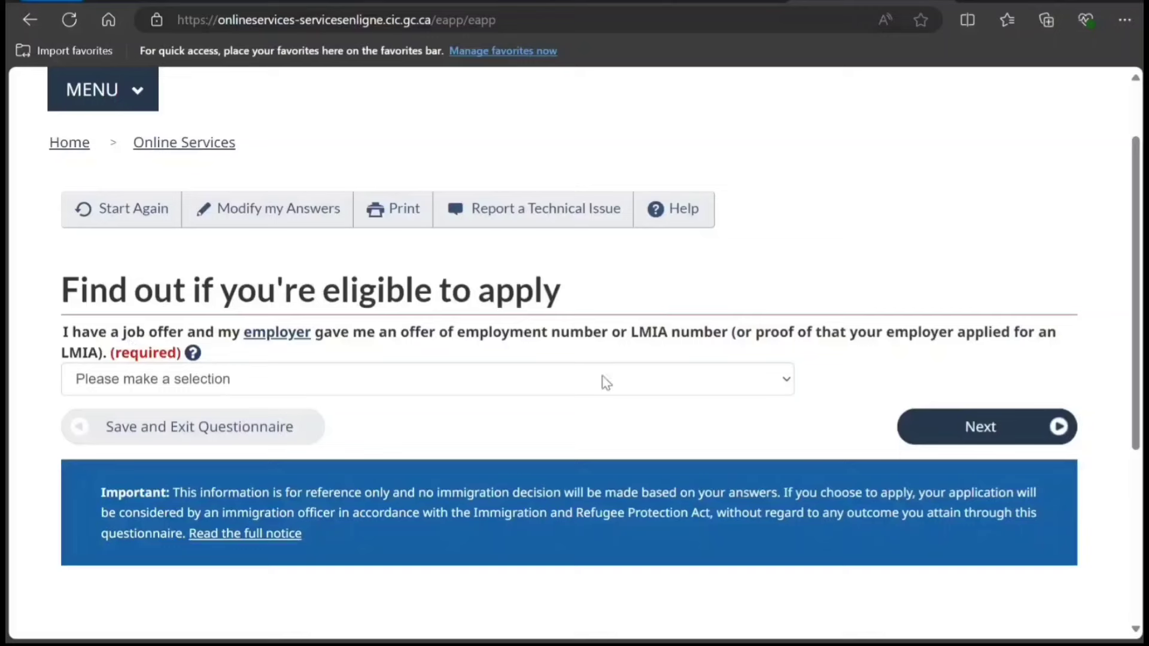
{"action": "scroll", "coordinate": [599, 383], "scroll_direction": "down", "scroll_amount": 2}
{"action": "left_click", "coordinate": [505, 290]}
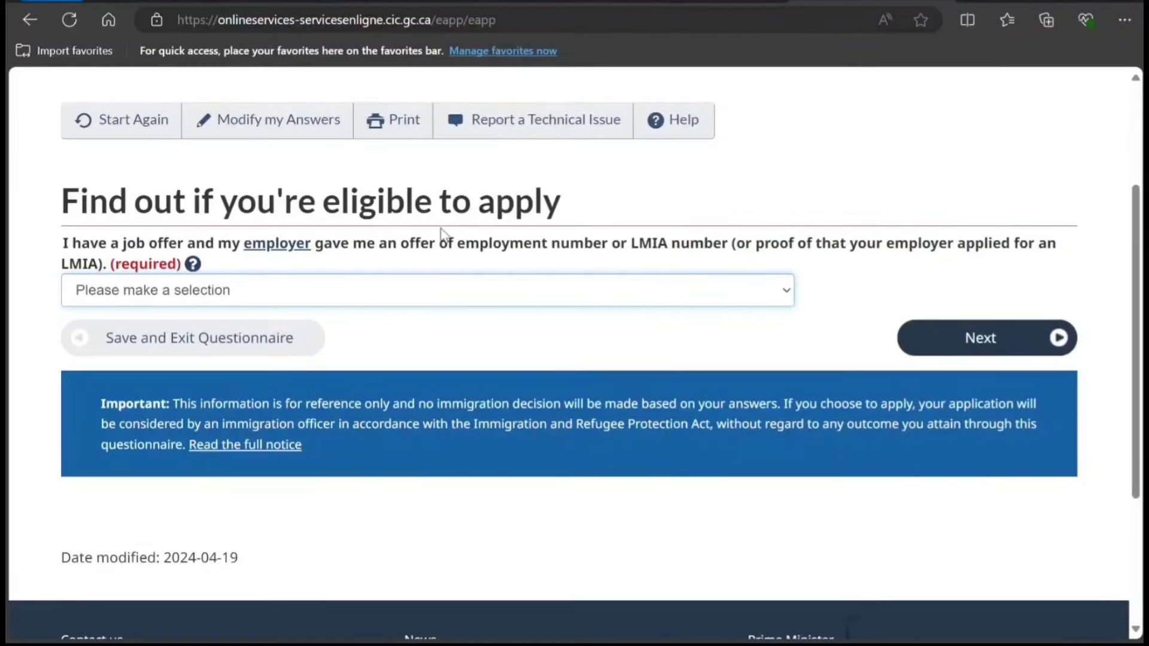
{"action": "key", "text": "Down"}
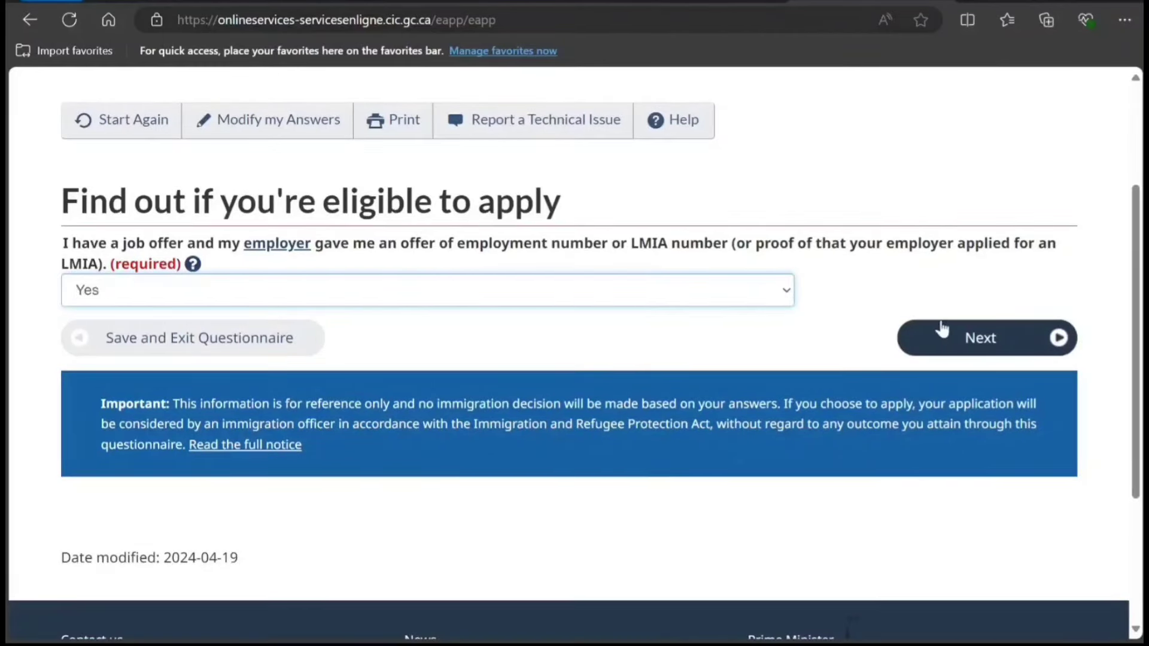
{"action": "left_click", "coordinate": [1007, 351]}
{"action": "scroll", "coordinate": [645, 383], "scroll_direction": "down", "scroll_amount": 2}
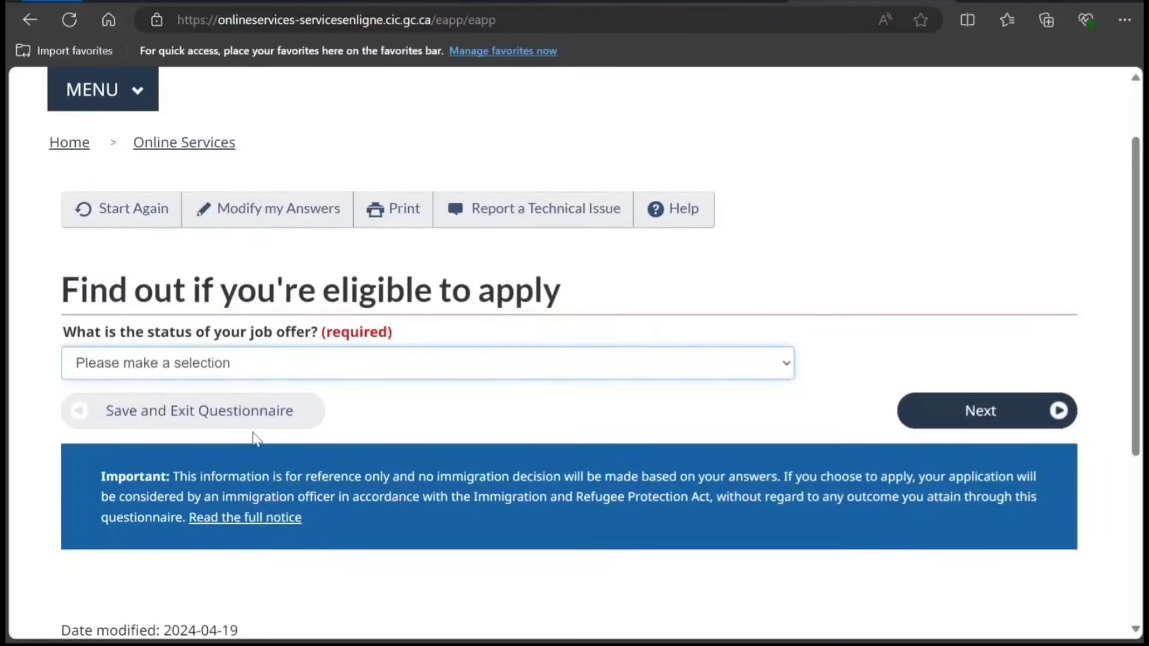
{"action": "key", "text": "Down"}
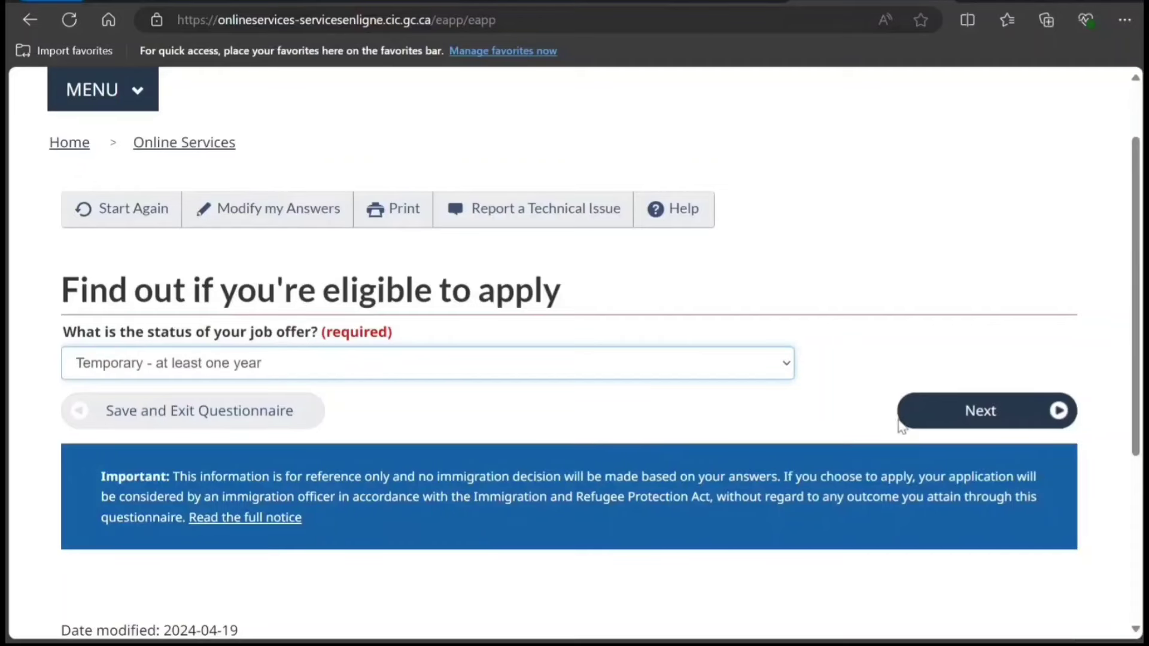
Submit the job offer status and answer No to working in an exempt category.
{"action": "left_click", "coordinate": [937, 416]}
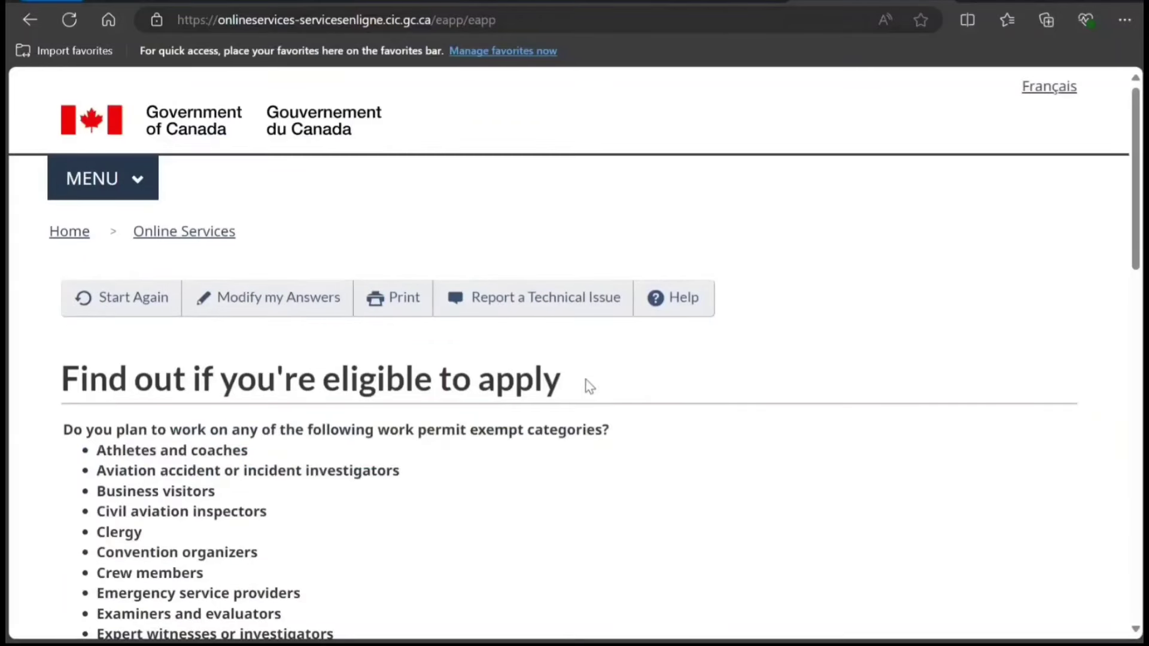
{"action": "scroll", "coordinate": [488, 393], "scroll_direction": "down", "scroll_amount": 2}
{"action": "scroll", "coordinate": [451, 401], "scroll_direction": "down", "scroll_amount": 3}
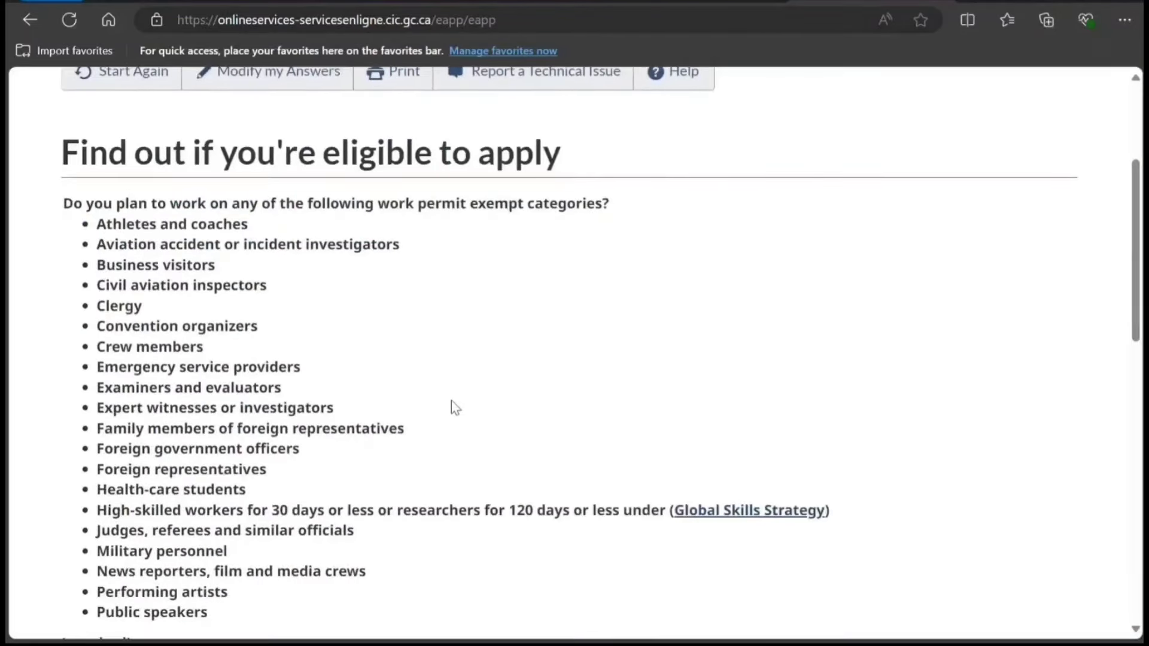
{"action": "scroll", "coordinate": [447, 401], "scroll_direction": "up", "scroll_amount": 1}
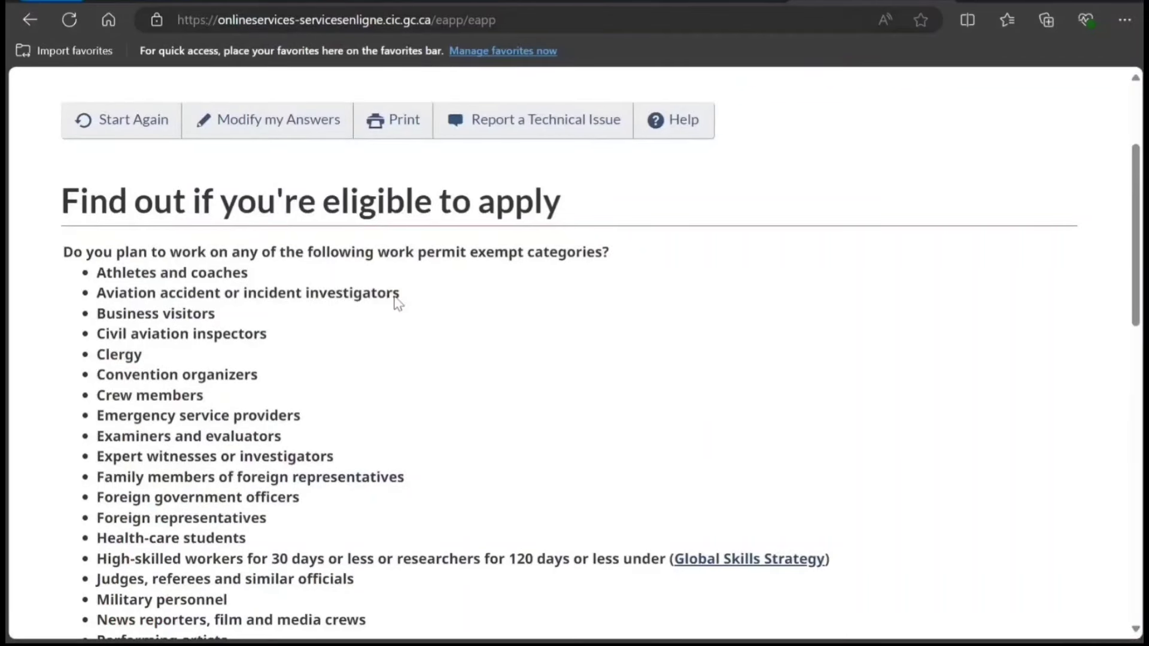
{"action": "scroll", "coordinate": [349, 397], "scroll_direction": "down", "scroll_amount": 5}
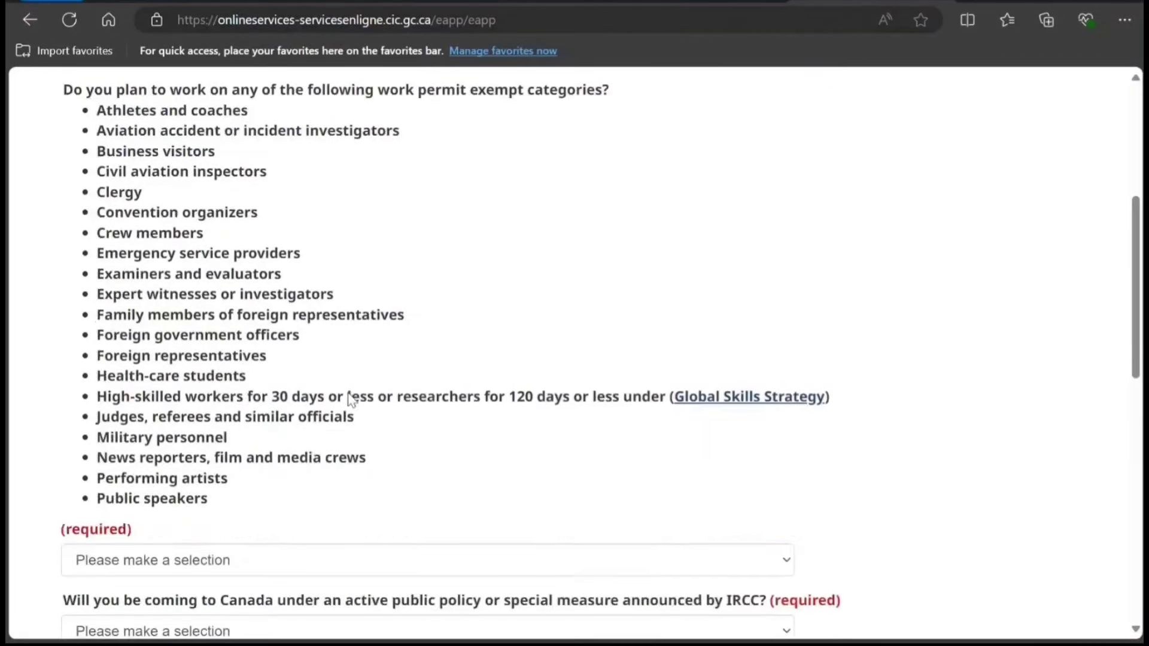
{"action": "left_click", "coordinate": [307, 468]}
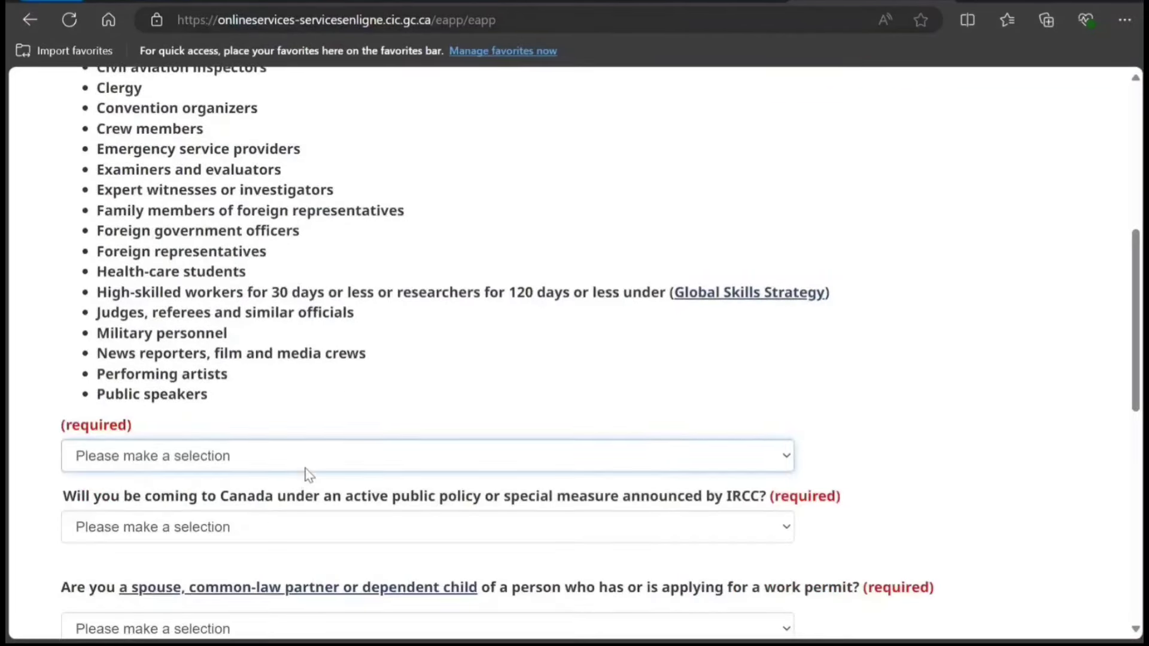
{"action": "left_click", "coordinate": [272, 511]}
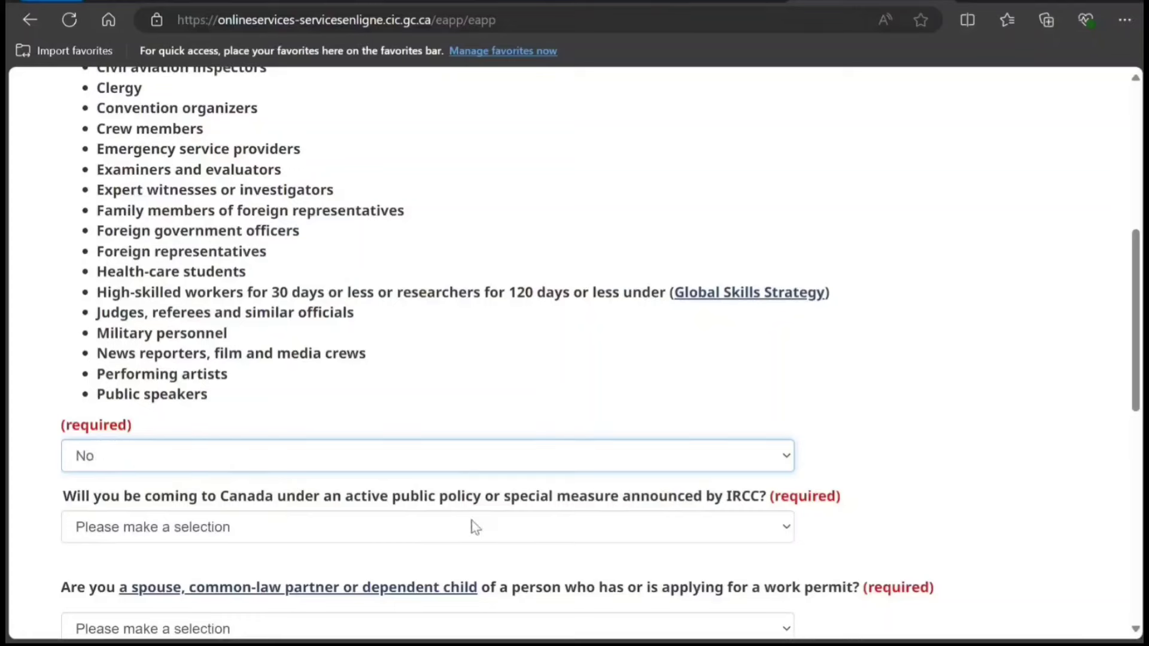
Answer No to public policy, spouse or dependant, and recent graduate, then submit.
{"action": "key", "text": "Tab"}
{"action": "key", "text": "n"}
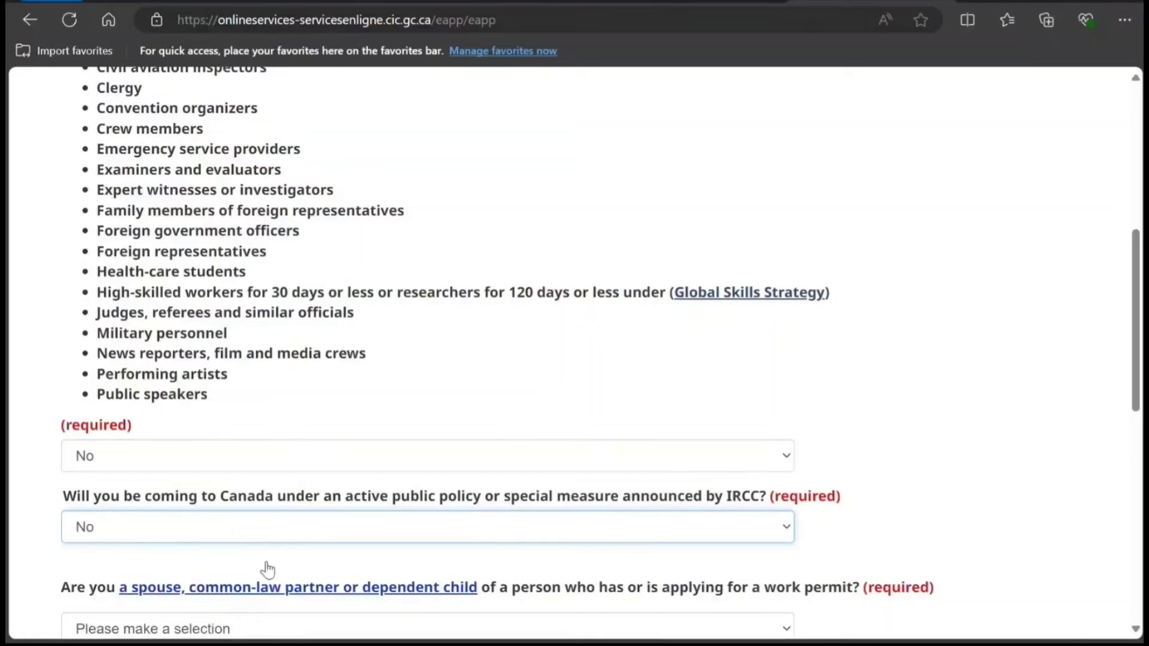
{"action": "scroll", "coordinate": [300, 389], "scroll_direction": "down", "scroll_amount": 3}
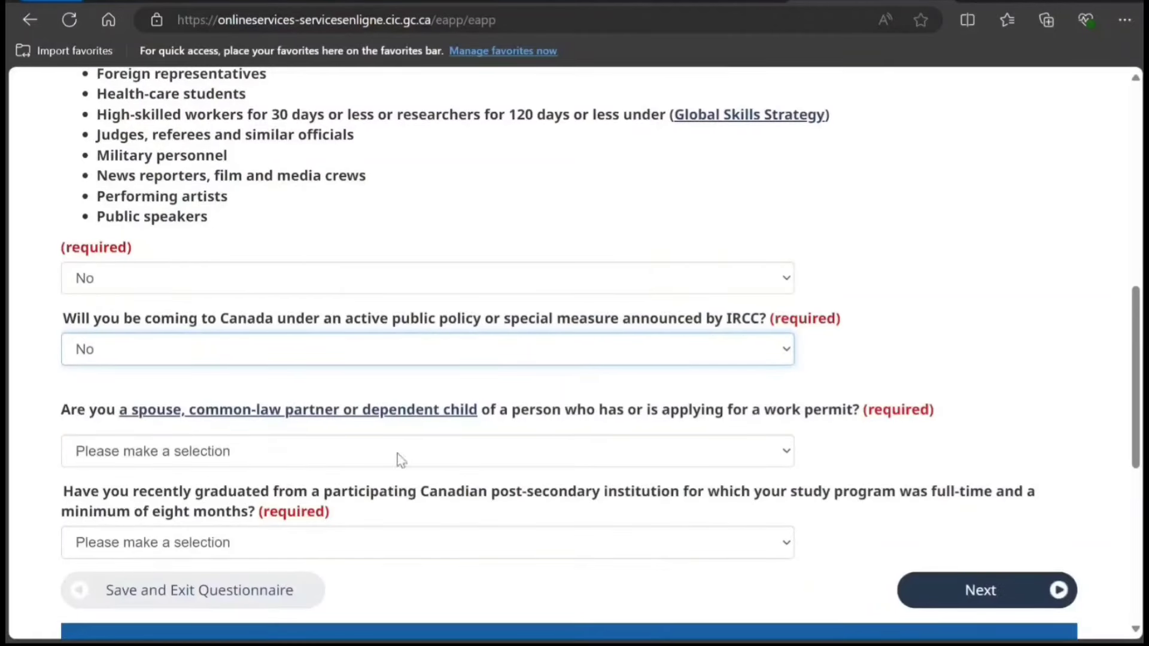
{"action": "key", "text": "Tab"}
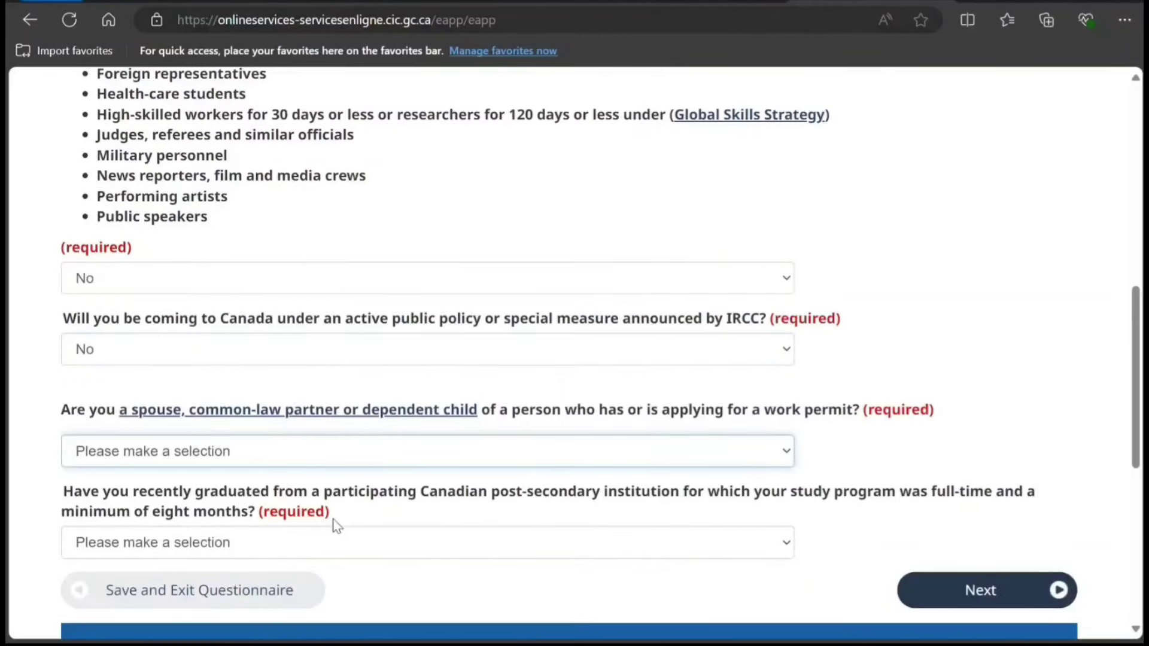
{"action": "key", "text": "n"}
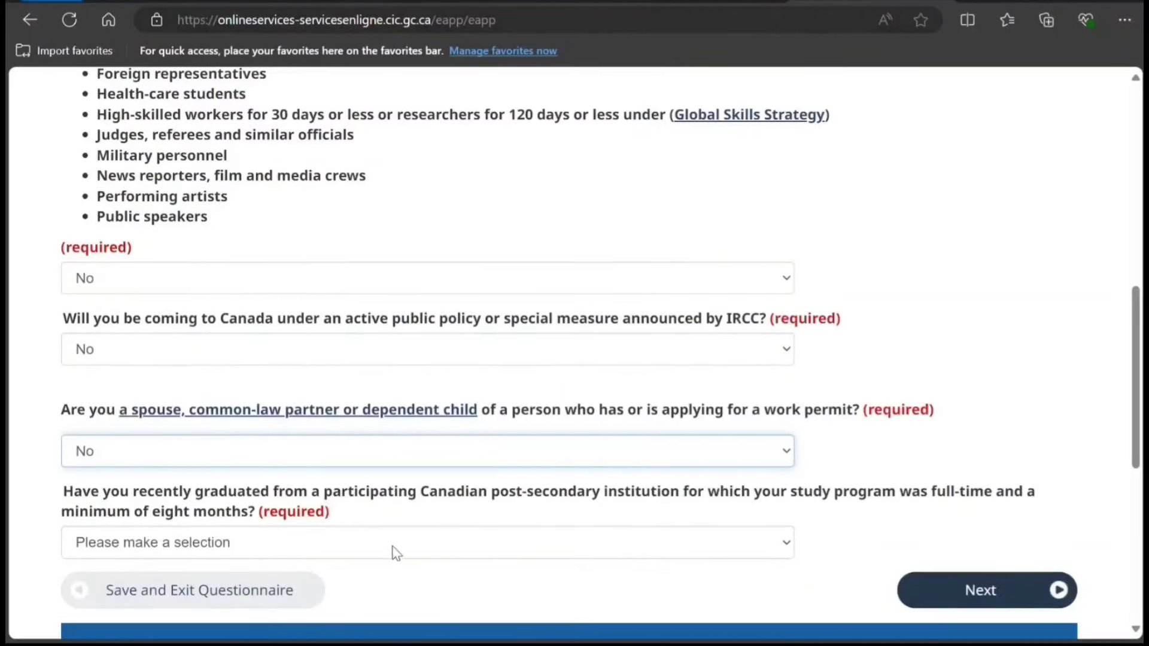
{"action": "key", "text": "Tab"}
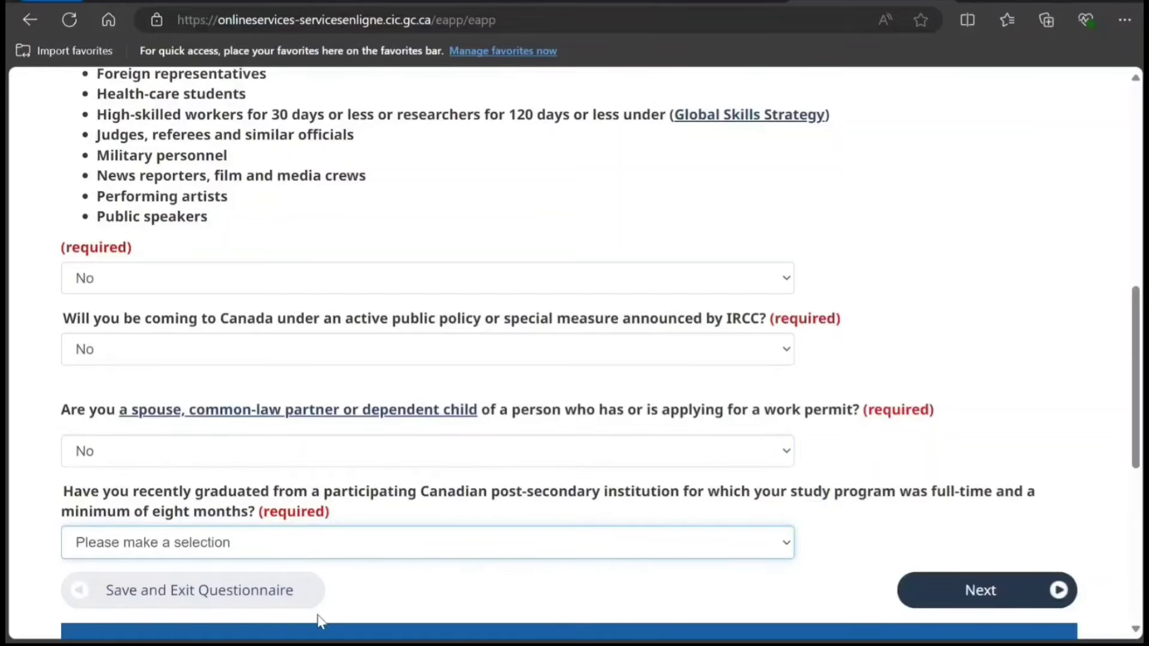
{"action": "key", "text": "n"}
{"action": "left_click", "coordinate": [931, 595]}
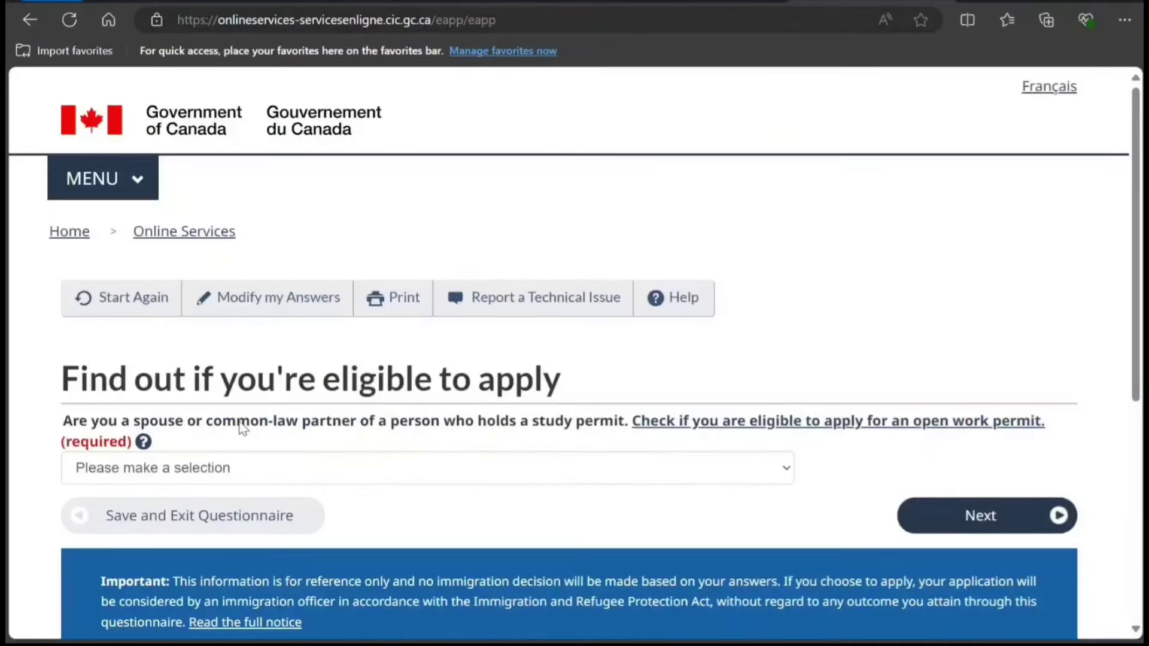
Answer No to the study-permit spouse question and submit.
{"action": "scroll", "coordinate": [437, 437], "scroll_direction": "down", "scroll_amount": 1}
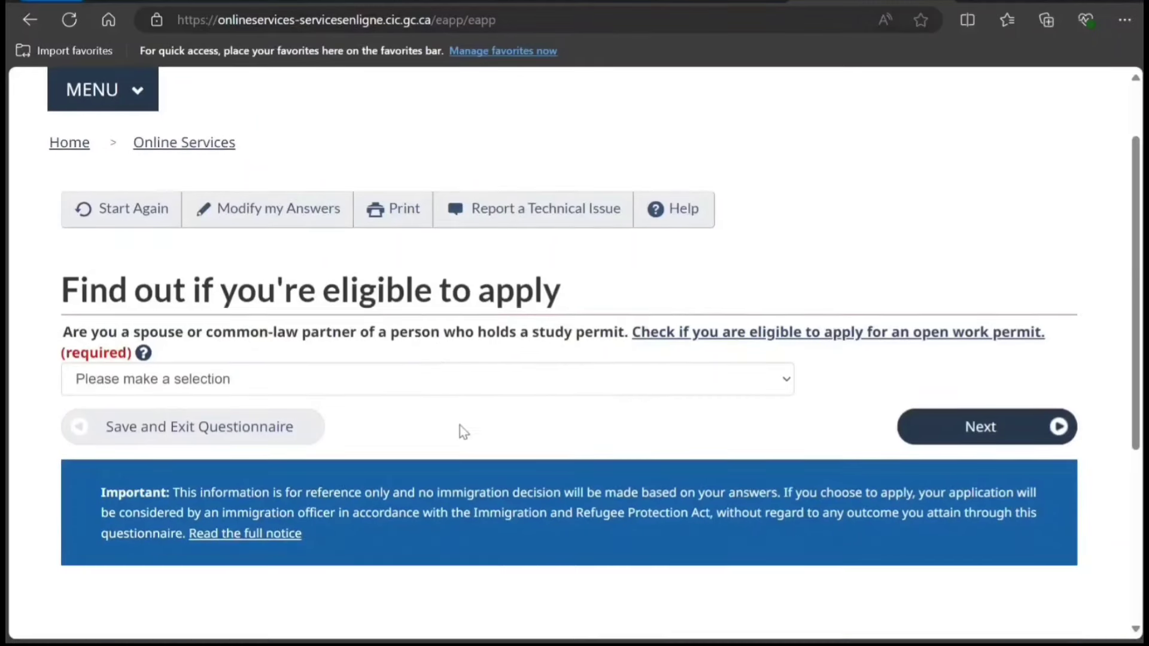
{"action": "left_click", "coordinate": [501, 383]}
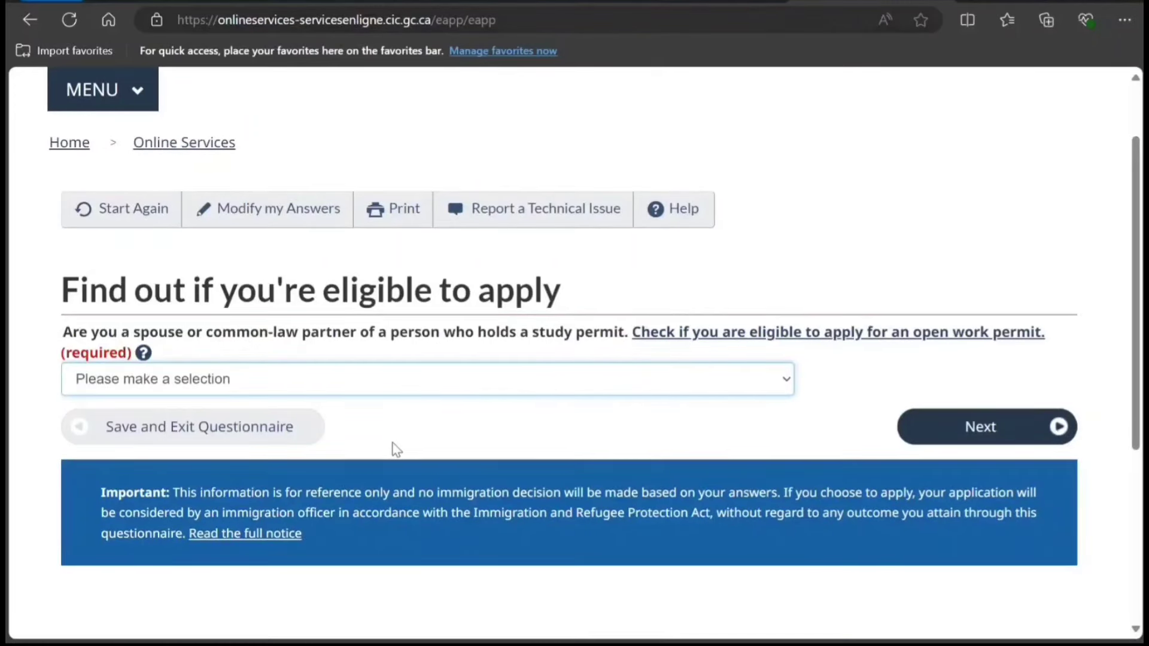
{"action": "key", "text": "n"}
{"action": "left_click", "coordinate": [933, 434]}
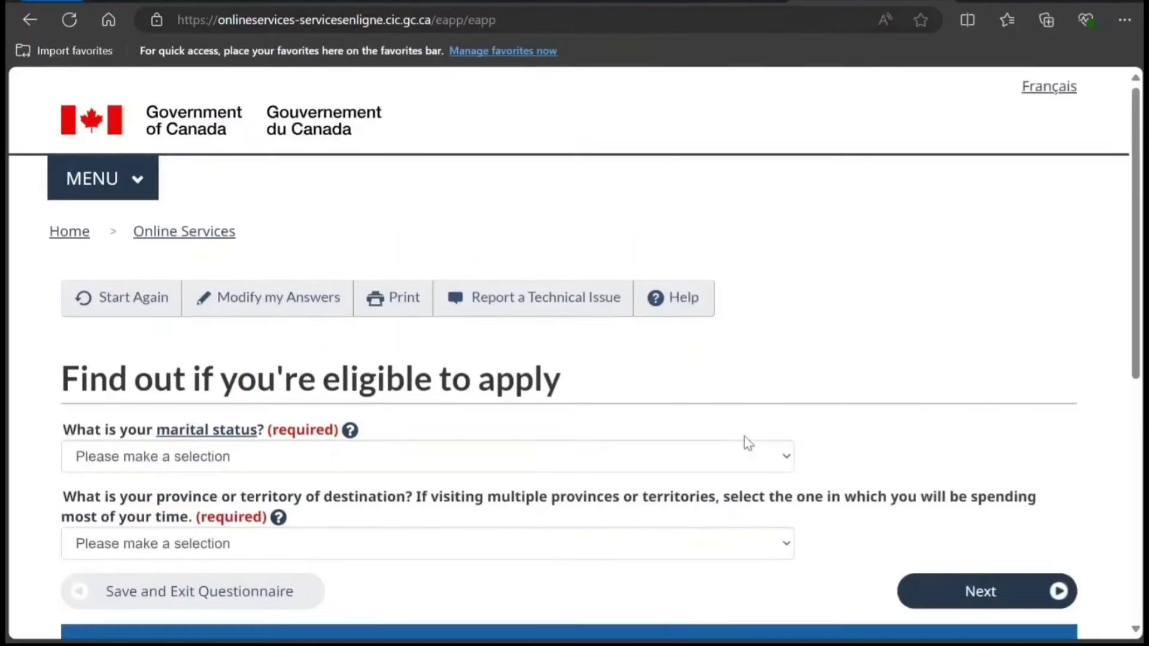
Set marital status to Never Married/Single.
{"action": "scroll", "coordinate": [505, 425], "scroll_direction": "down", "scroll_amount": 1}
{"action": "left_click", "coordinate": [457, 365]}
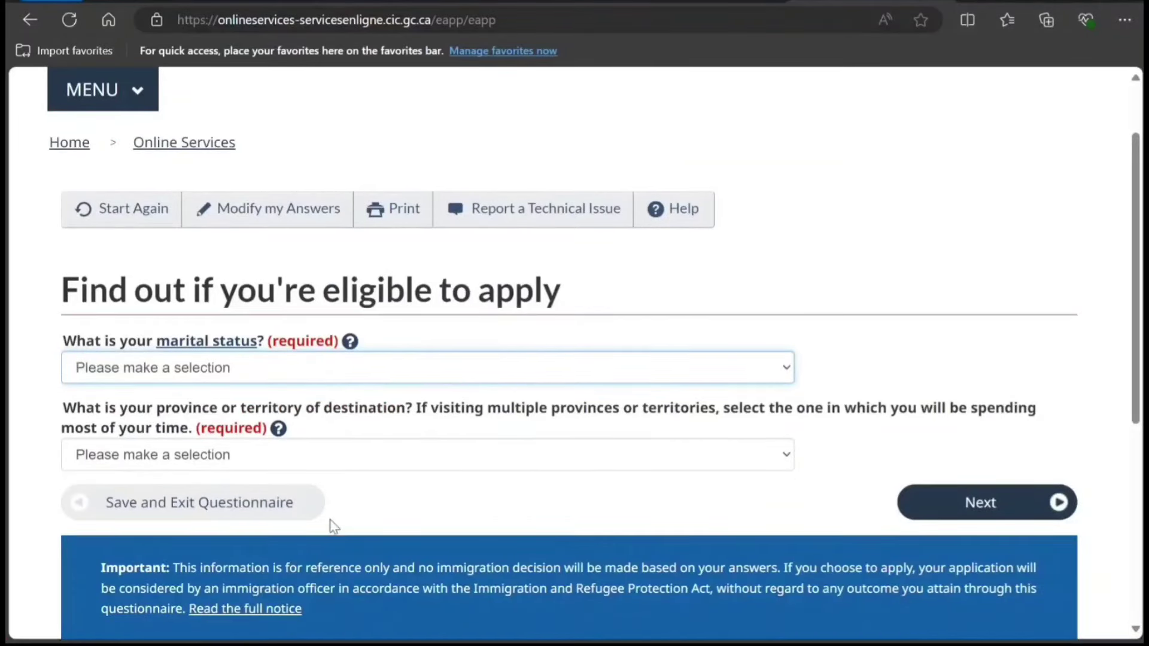
{"action": "key", "text": "n"}
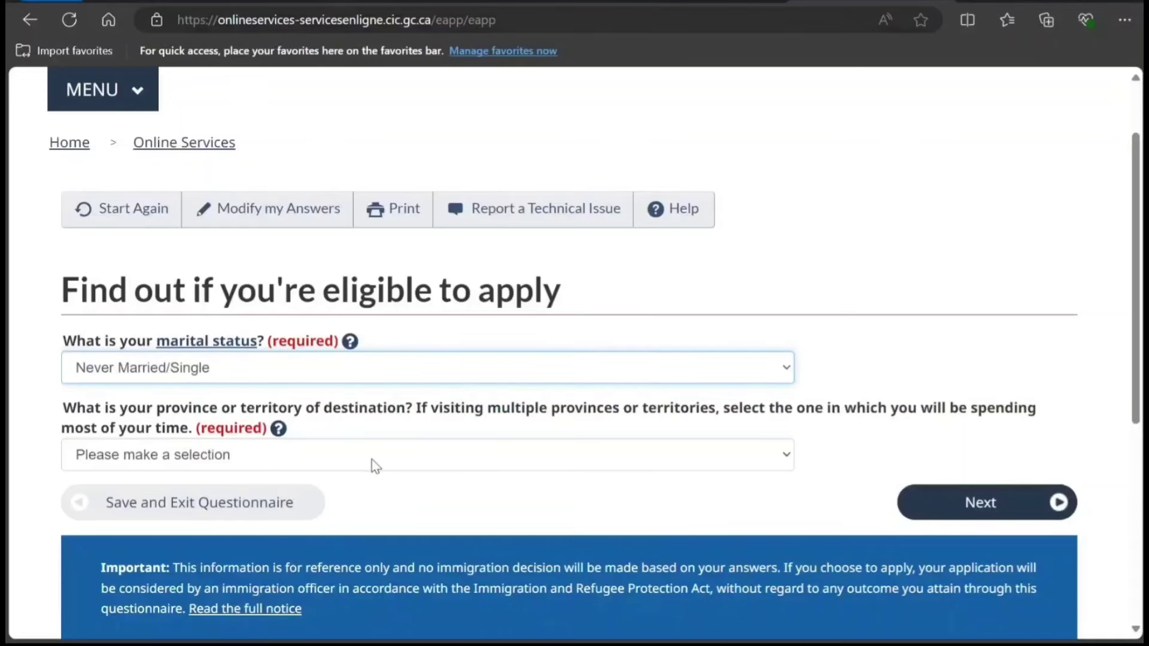
{"action": "key", "text": "Tab"}
Set destination province to Ontario, submit, and continue past the eligibility results.
{"action": "key", "text": "o"}
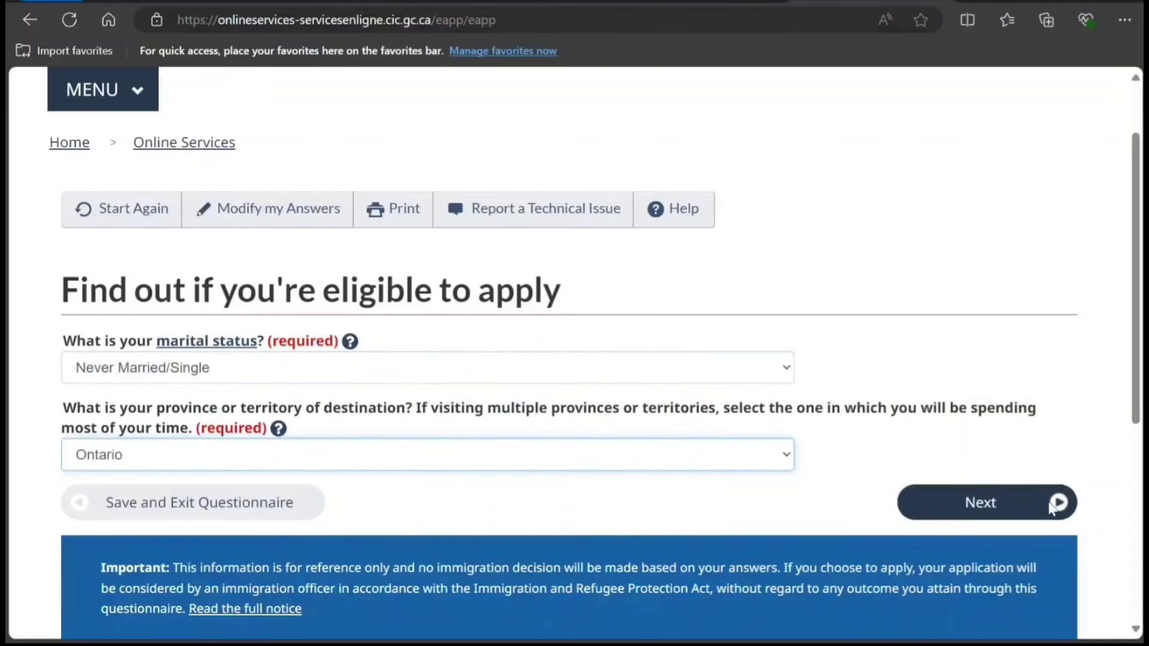
{"action": "left_click", "coordinate": [908, 502]}
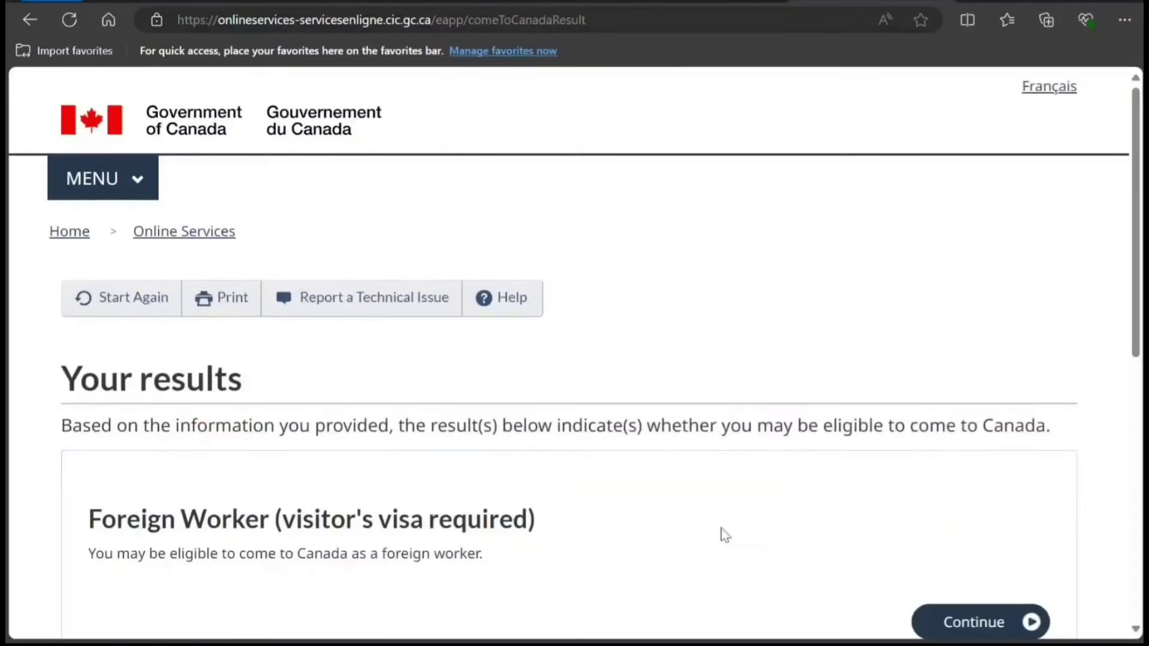
{"action": "scroll", "coordinate": [702, 510], "scroll_direction": "down", "scroll_amount": 3}
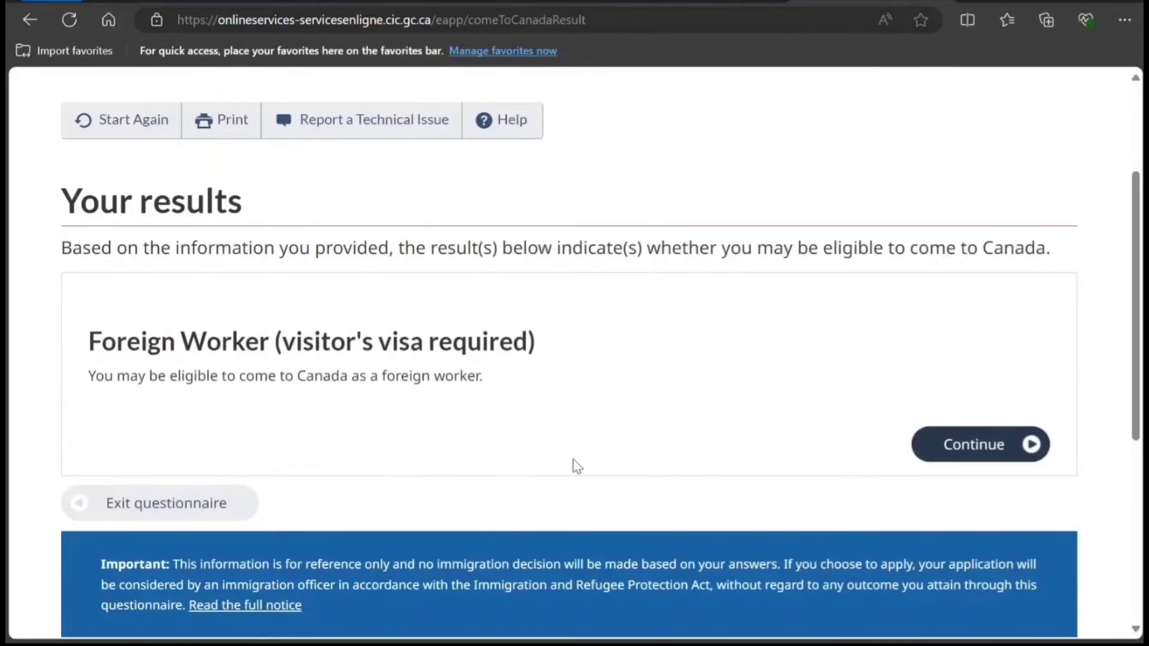
{"action": "scroll", "coordinate": [623, 461], "scroll_direction": "down", "scroll_amount": 2}
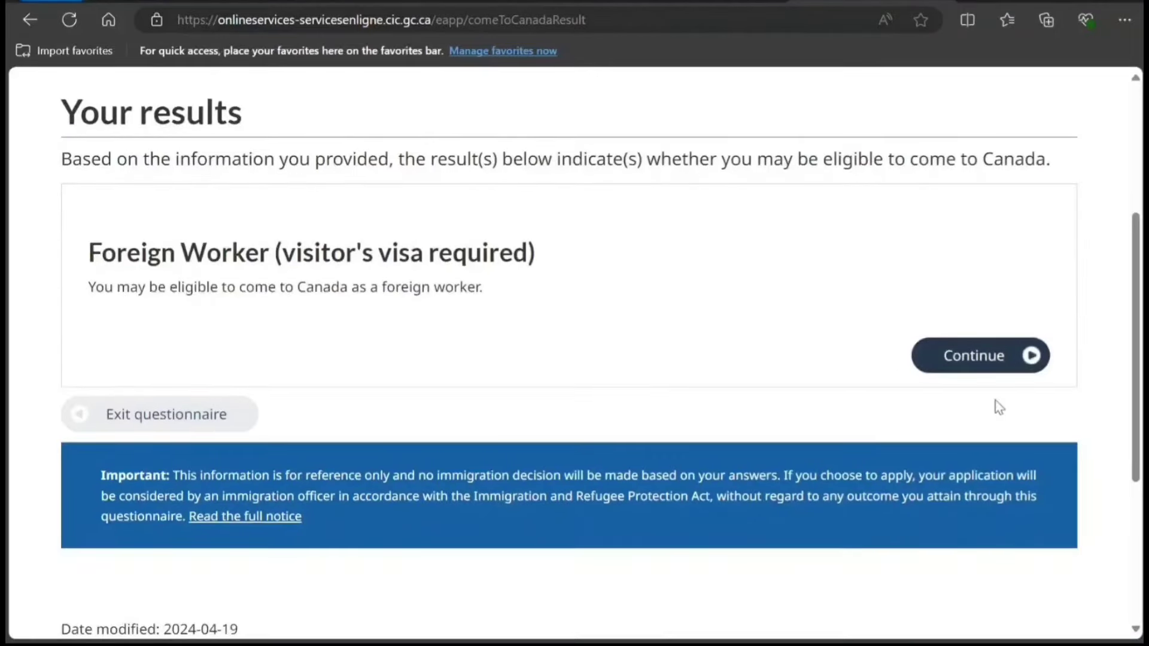
{"action": "left_click", "coordinate": [970, 359]}
{"action": "scroll", "coordinate": [554, 407], "scroll_direction": "down", "scroll_amount": 5}
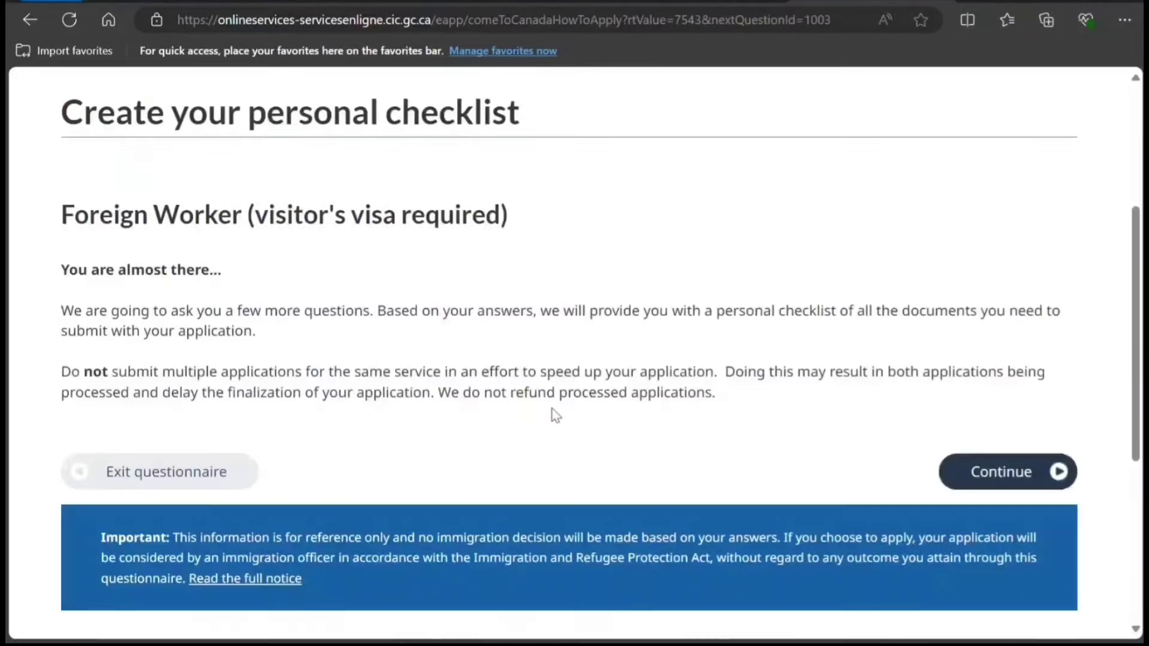
{"action": "left_click", "coordinate": [954, 389]}
Answer No to holding a valid permit and choose an intra-company Transferee work permit.
{"action": "scroll", "coordinate": [290, 475], "scroll_direction": "down", "scroll_amount": 2}
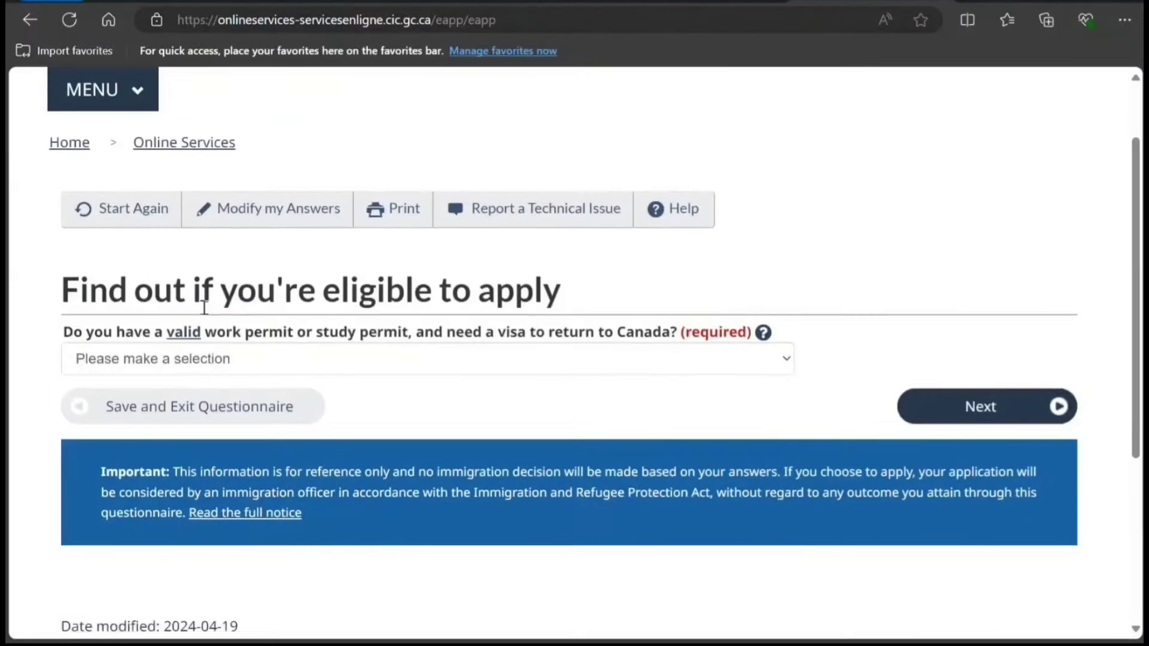
{"action": "left_click", "coordinate": [537, 373]}
{"action": "left_click", "coordinate": [364, 472]}
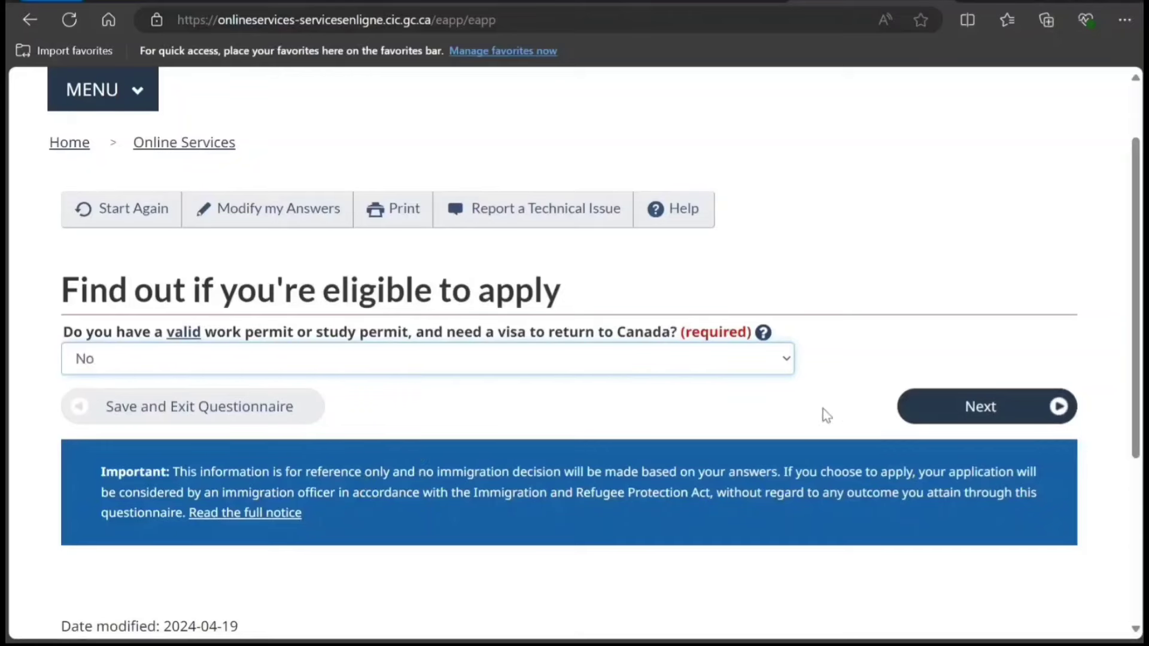
{"action": "left_click", "coordinate": [923, 408]}
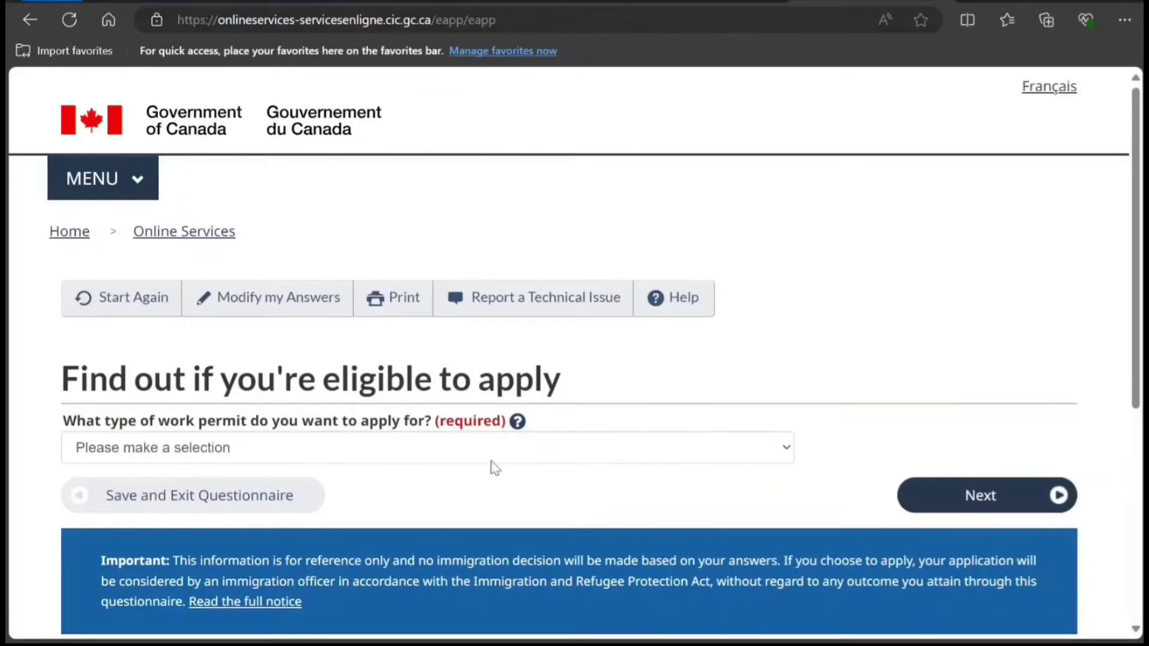
{"action": "left_click", "coordinate": [347, 451]}
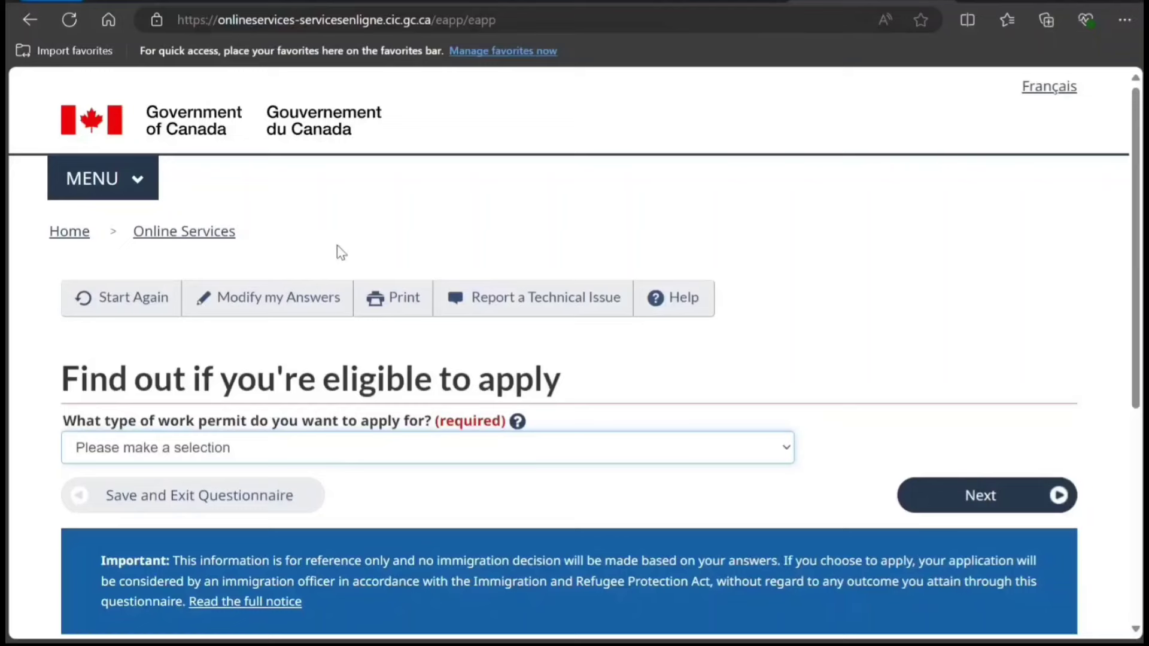
{"action": "key", "text": "Down"}
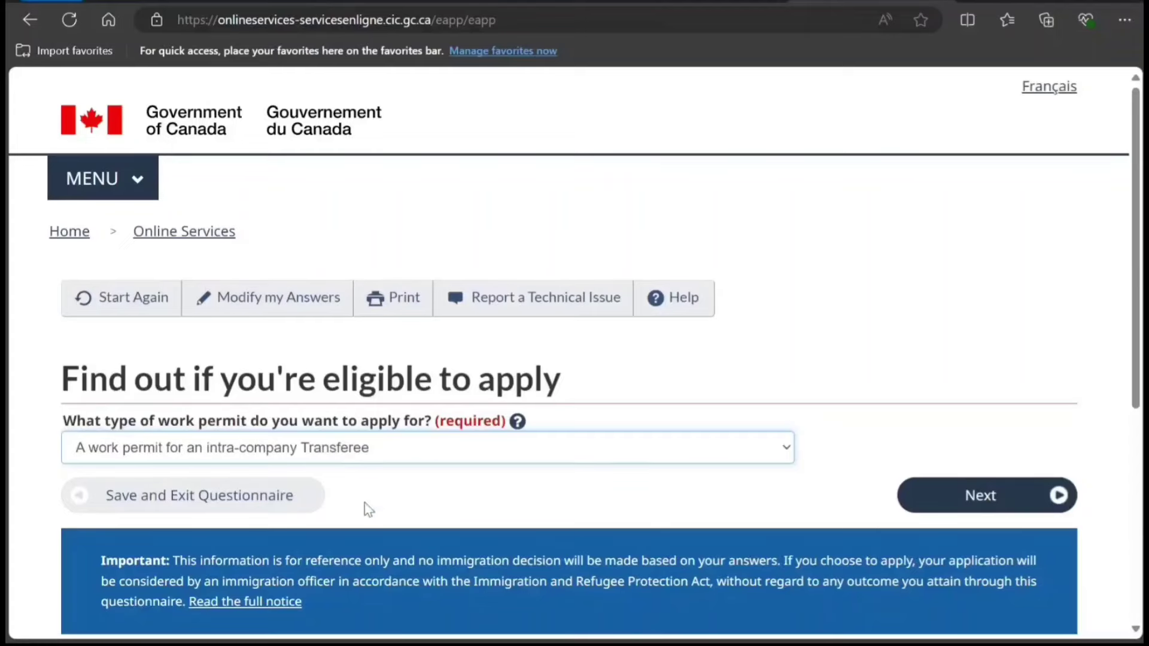
{"action": "scroll", "coordinate": [483, 521], "scroll_direction": "down", "scroll_amount": 3}
{"action": "left_click", "coordinate": [948, 323]}
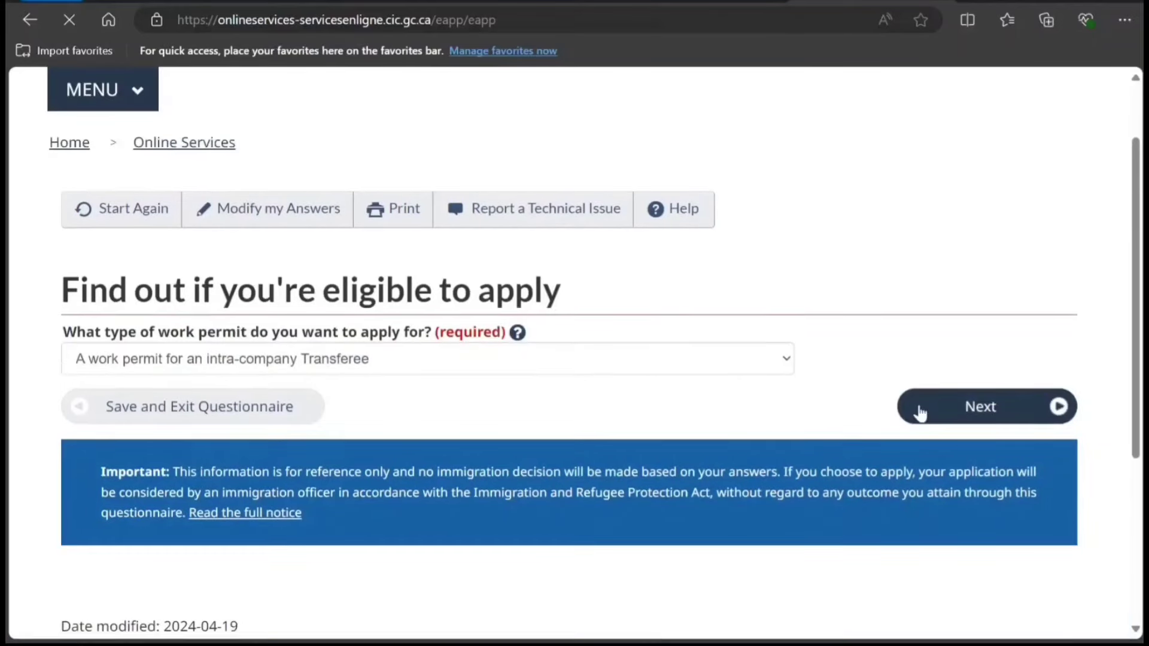
Answer No to the accompanying family member and criminal offence questions.
{"action": "left_click", "coordinate": [918, 411]}
{"action": "scroll", "coordinate": [353, 481], "scroll_direction": "down", "scroll_amount": 2}
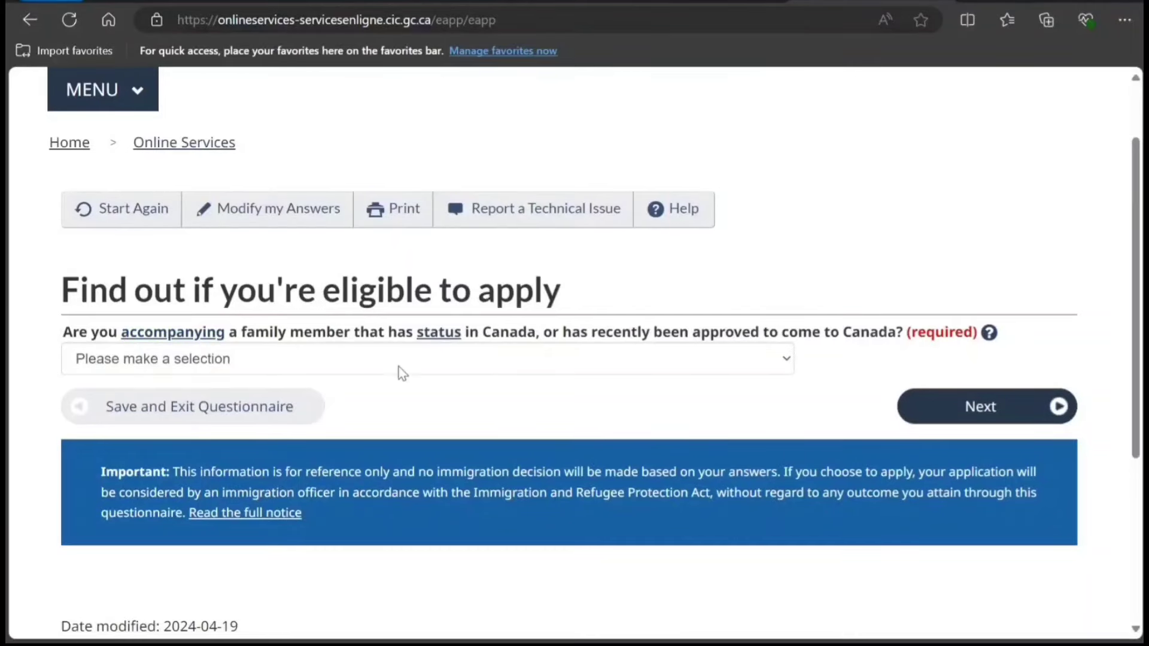
{"action": "left_click", "coordinate": [352, 425]}
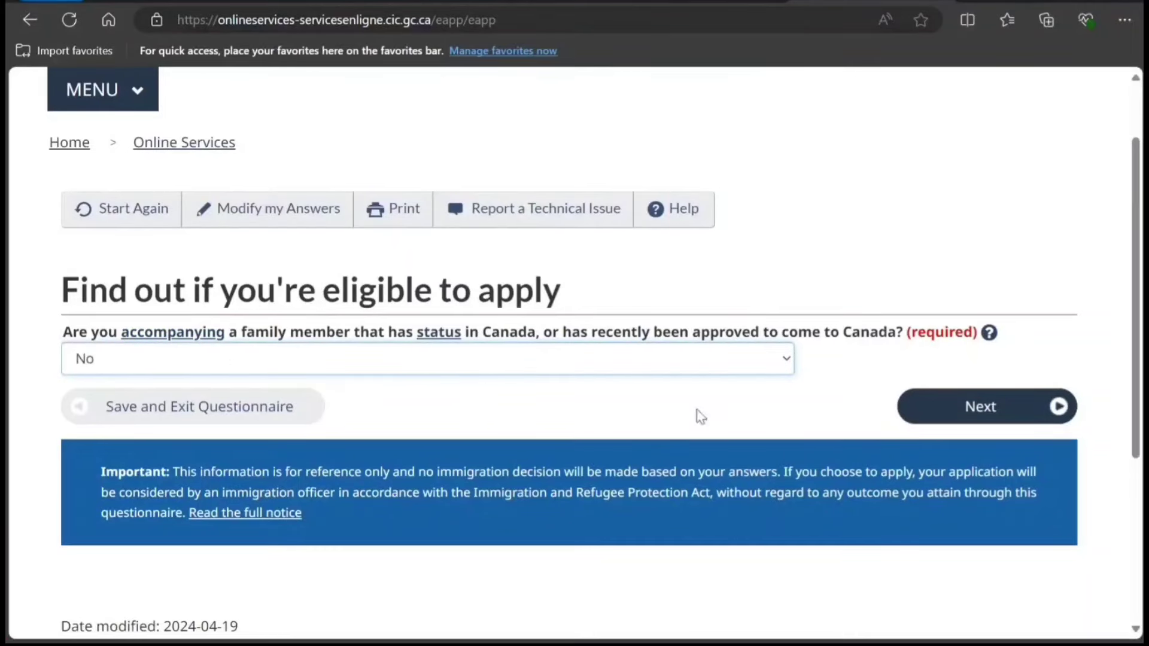
{"action": "left_click", "coordinate": [930, 412]}
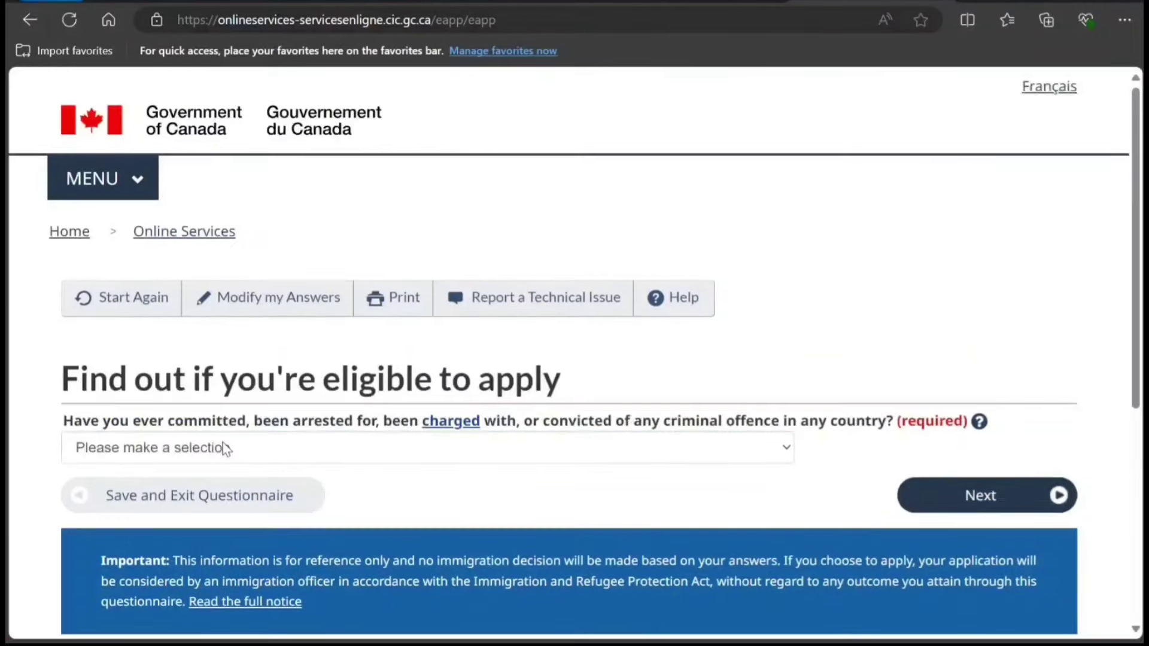
{"action": "left_click", "coordinate": [404, 450]}
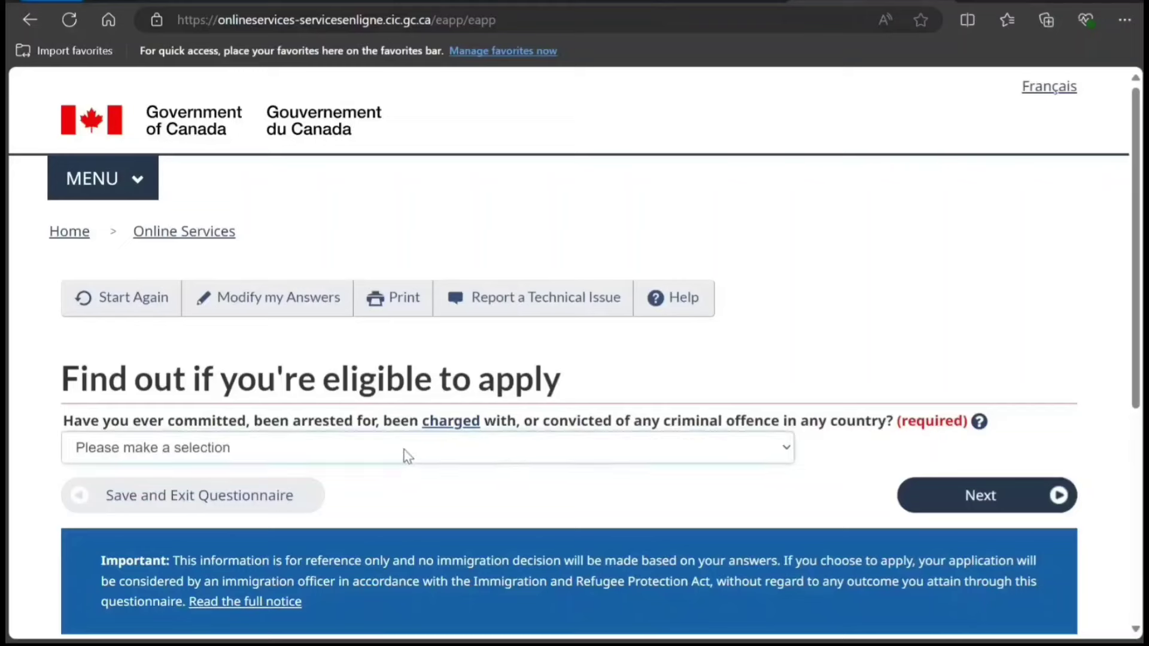
{"action": "left_click", "coordinate": [318, 515]}
{"action": "left_click", "coordinate": [918, 498]}
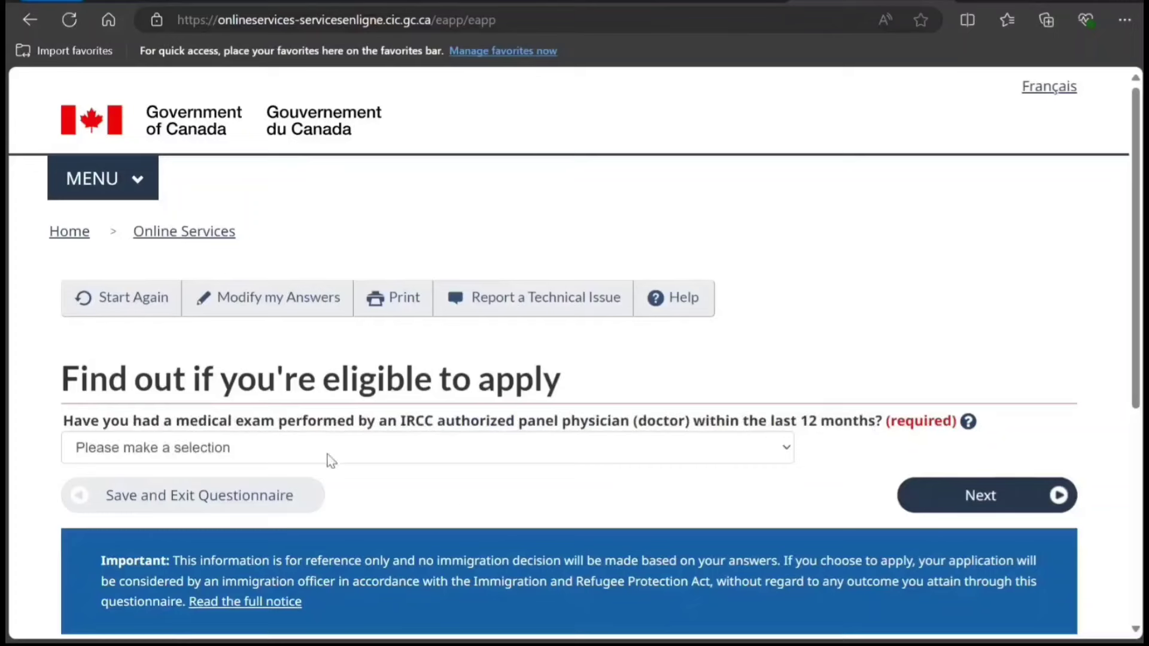
Answer No to the medical exam question and Yes to designated countries.
{"action": "left_click", "coordinate": [467, 449]}
{"action": "left_click", "coordinate": [328, 523]}
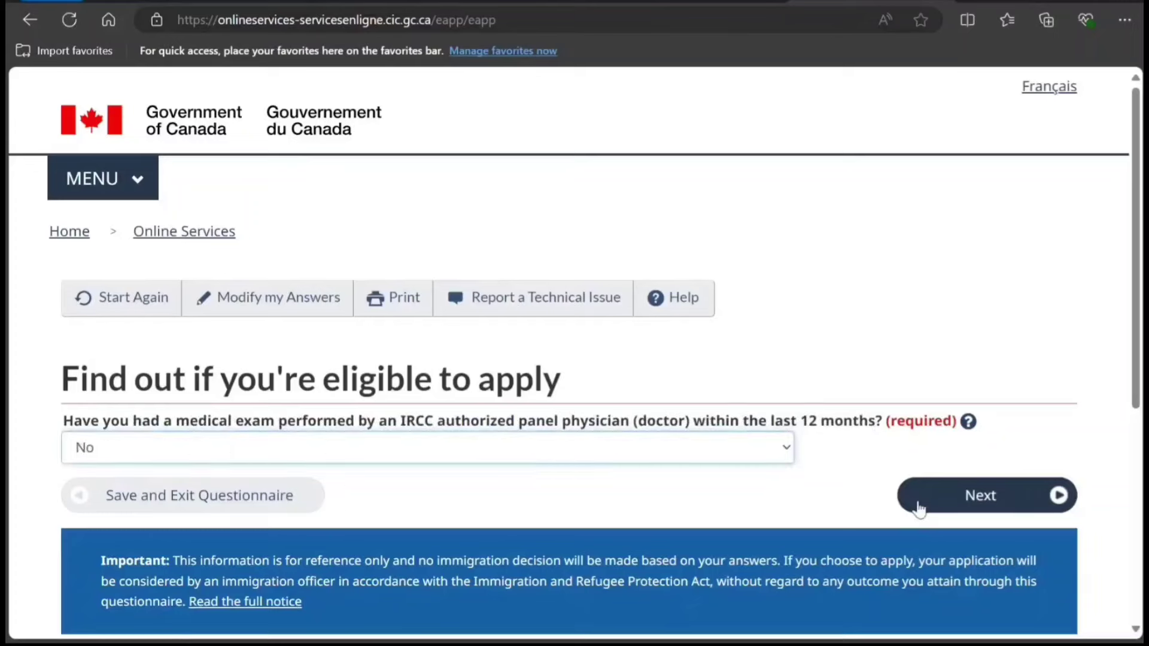
{"action": "left_click", "coordinate": [918, 504]}
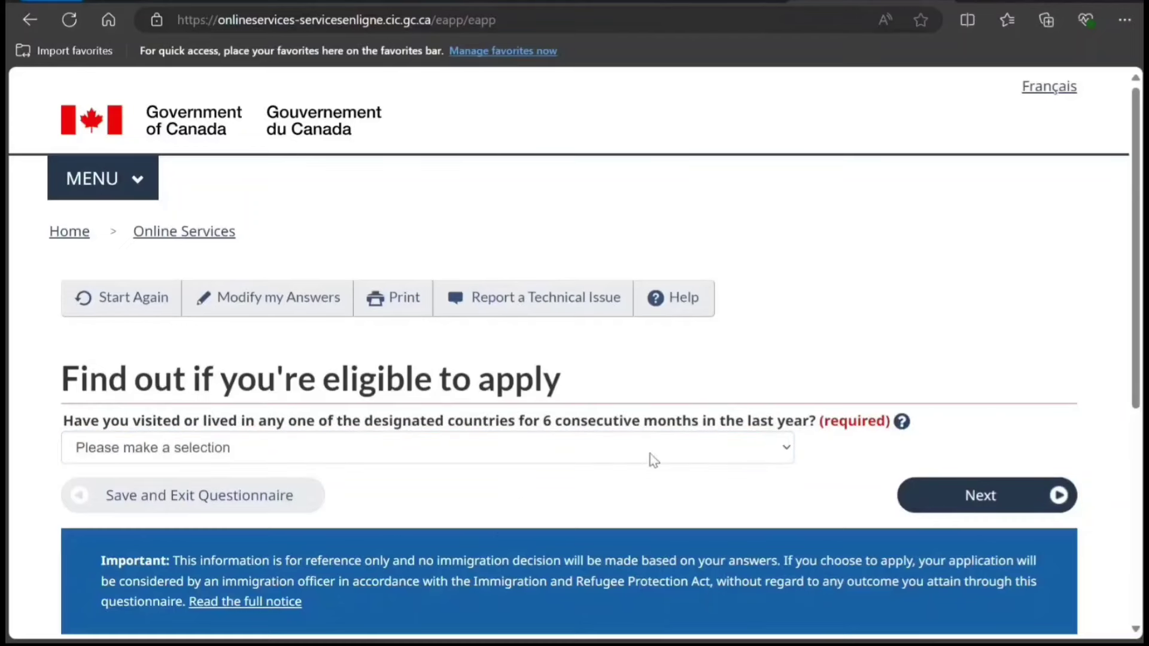
{"action": "left_click", "coordinate": [698, 459]}
{"action": "left_click", "coordinate": [481, 502]}
{"action": "left_click", "coordinate": [932, 505]}
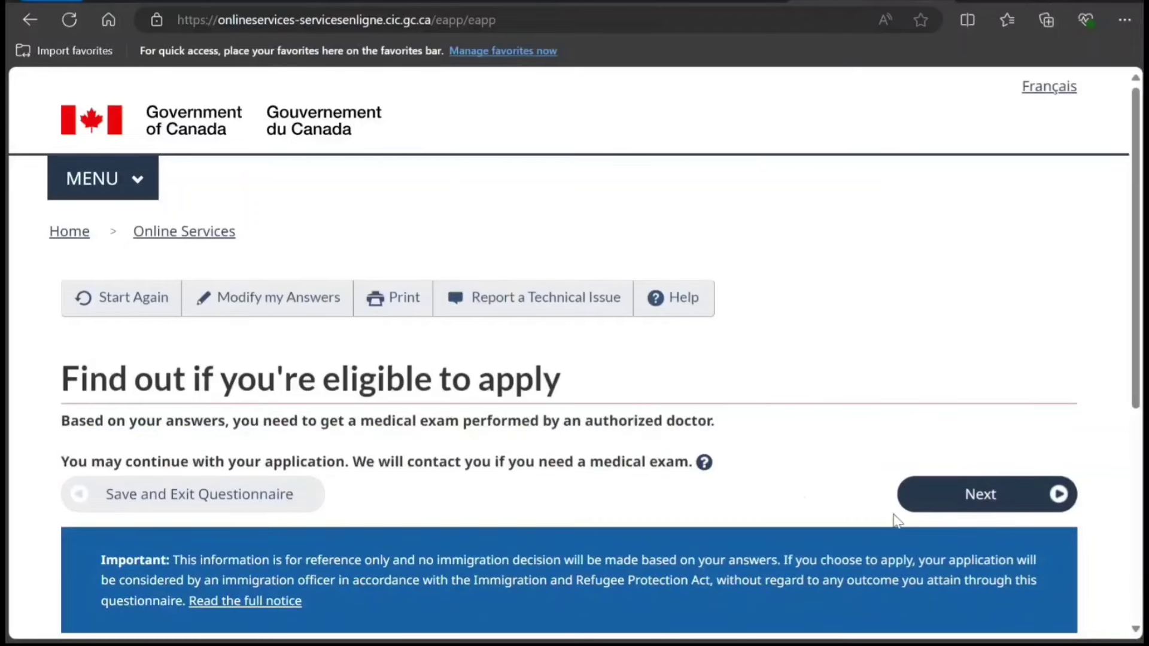
Pass the medical exam notice, answer No for a family member, and give nobody access.
{"action": "scroll", "coordinate": [893, 521], "scroll_direction": "down", "scroll_amount": 1}
{"action": "left_click", "coordinate": [913, 418]}
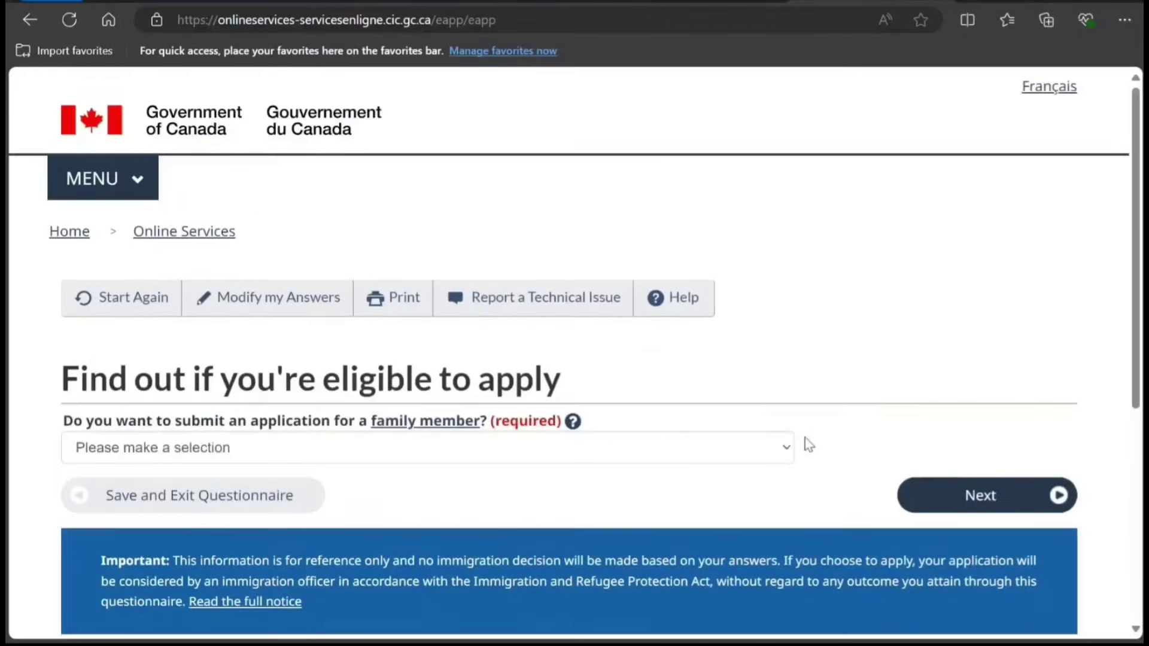
{"action": "left_click", "coordinate": [347, 459]}
{"action": "left_click", "coordinate": [290, 519]}
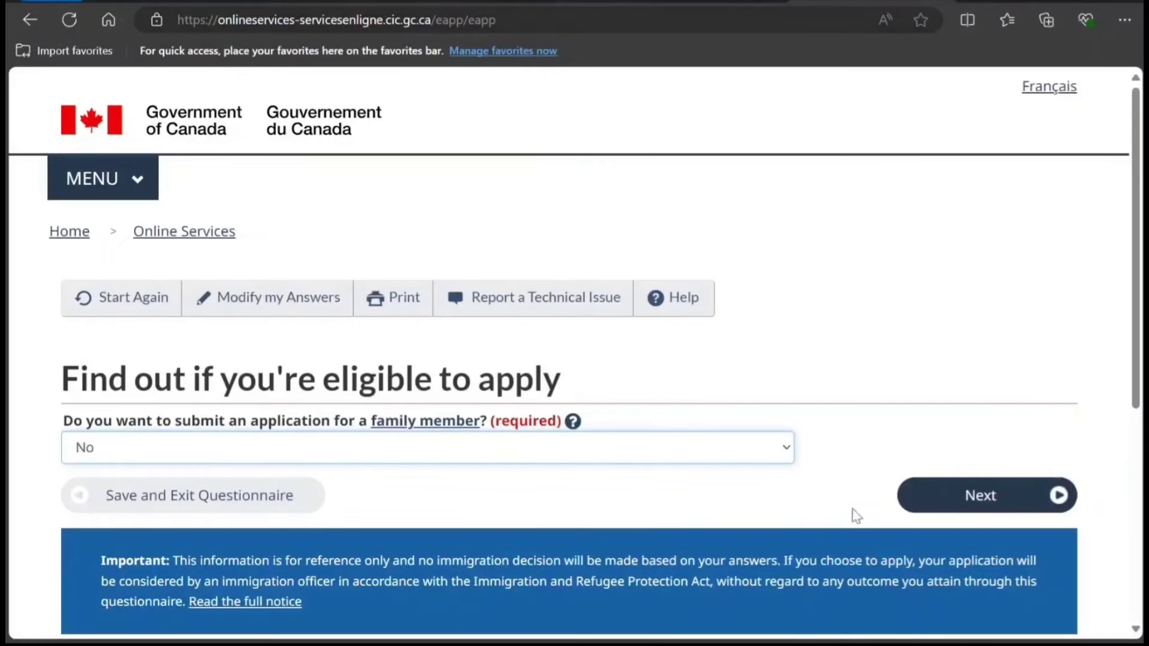
{"action": "left_click", "coordinate": [931, 502]}
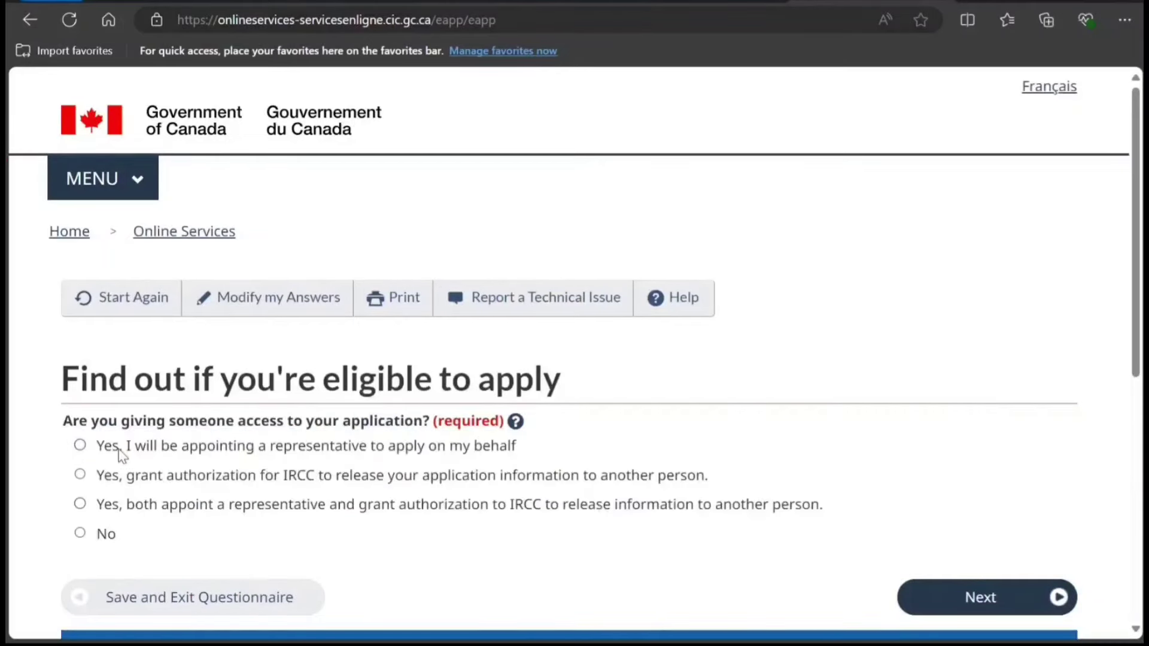
{"action": "left_click", "coordinate": [107, 534]}
{"action": "scroll", "coordinate": [841, 564], "scroll_direction": "down", "scroll_amount": 3}
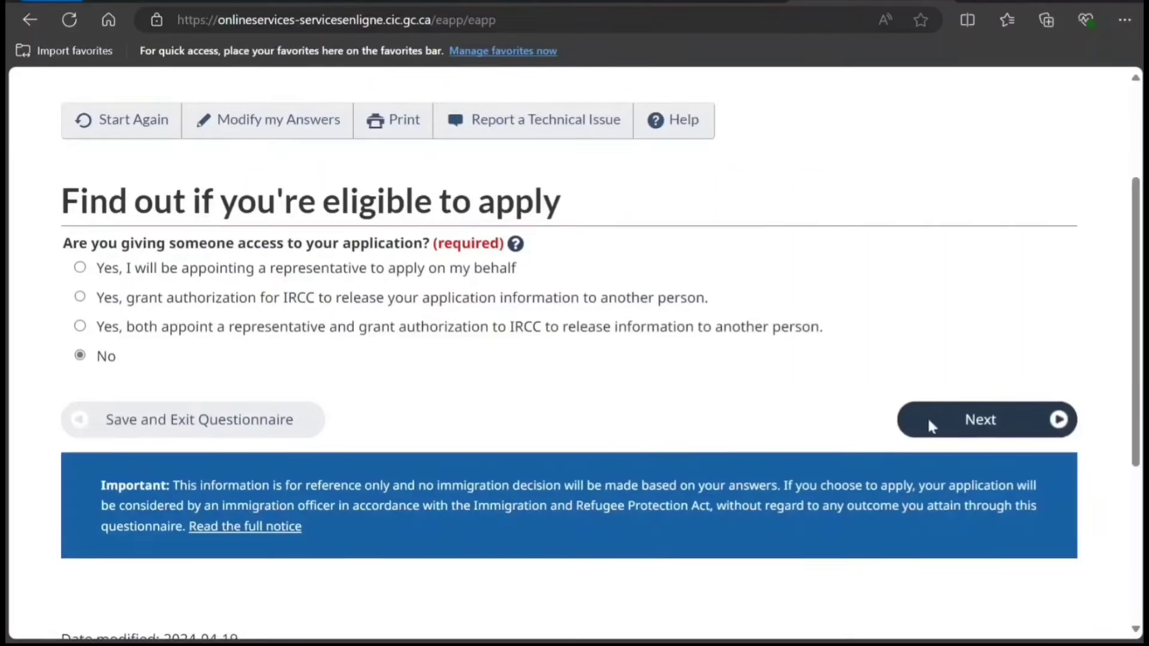
{"action": "left_click", "coordinate": [930, 420]}
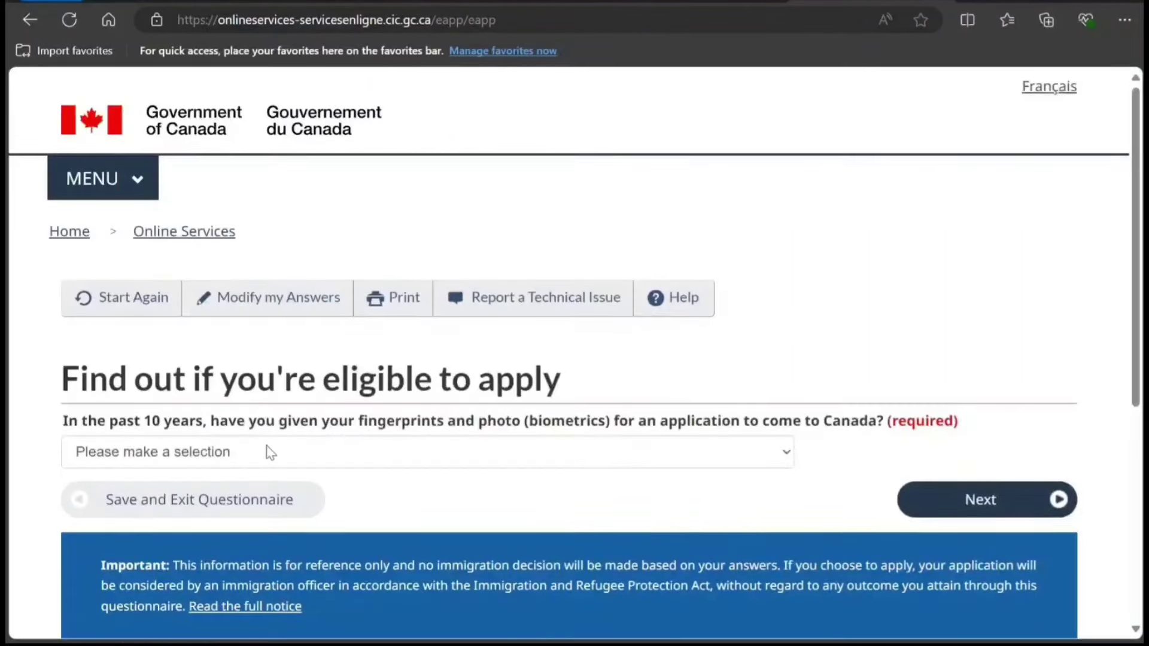
Answer No to previous biometrics and confirm application fees will be paid.
{"action": "left_click", "coordinate": [353, 462]}
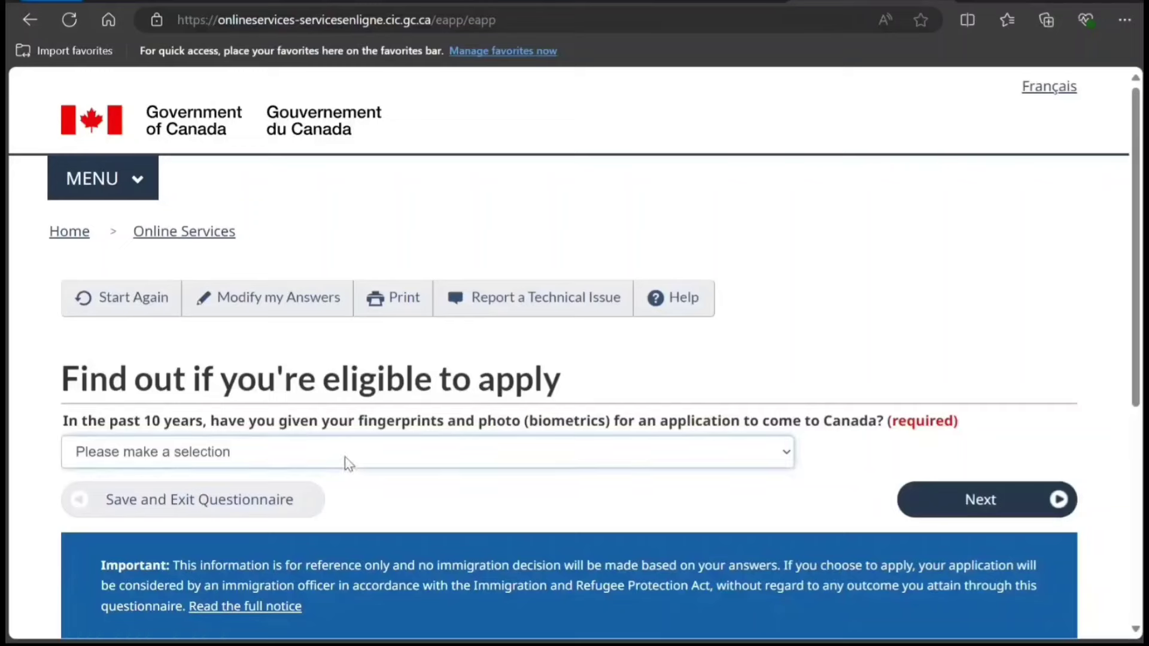
{"action": "left_click", "coordinate": [280, 524]}
{"action": "left_click", "coordinate": [915, 506]}
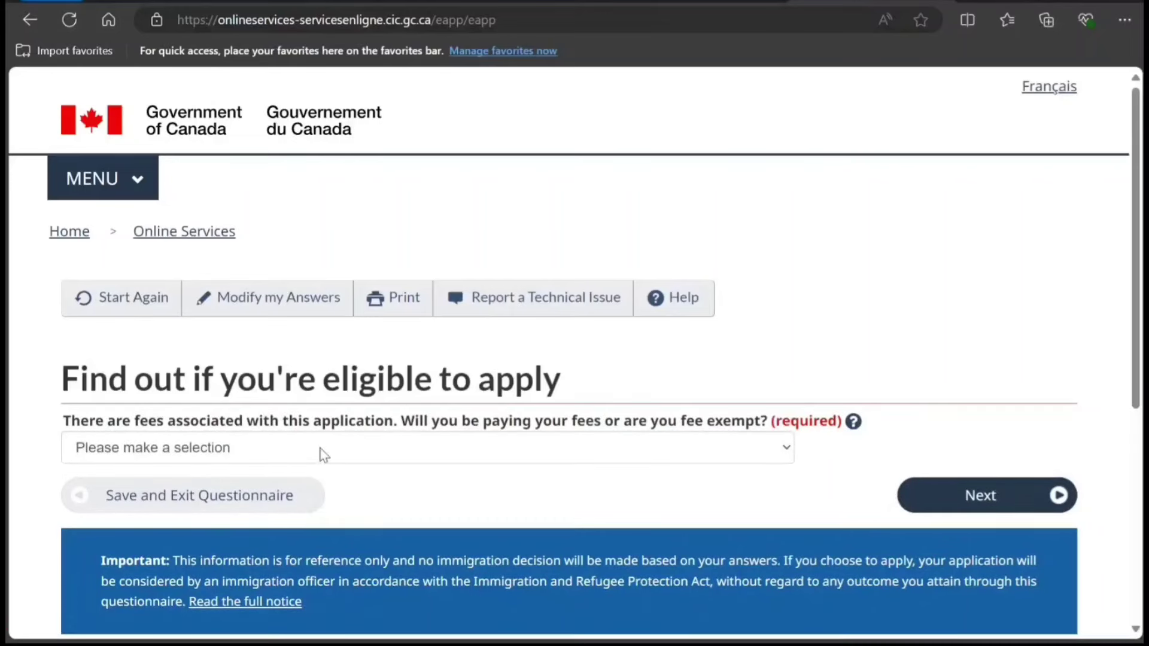
{"action": "left_click", "coordinate": [372, 461]}
{"action": "left_click", "coordinate": [280, 497]}
{"action": "left_click", "coordinate": [910, 503]}
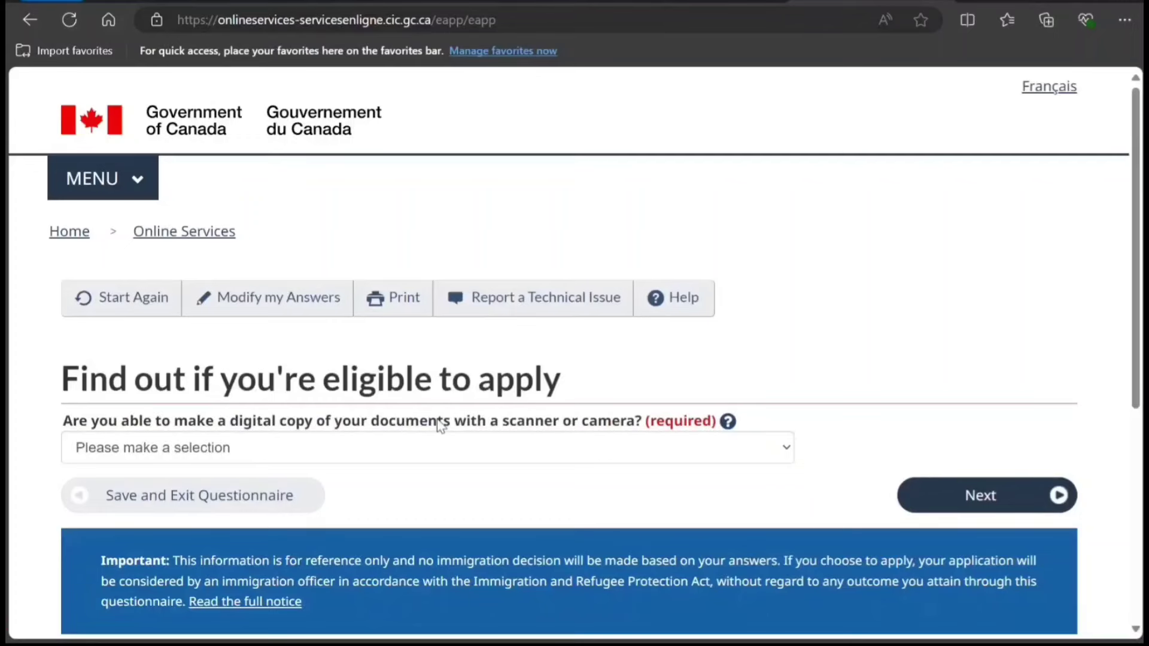
Answer Yes to making digital copies and to paying fees online.
{"action": "left_click", "coordinate": [387, 457]}
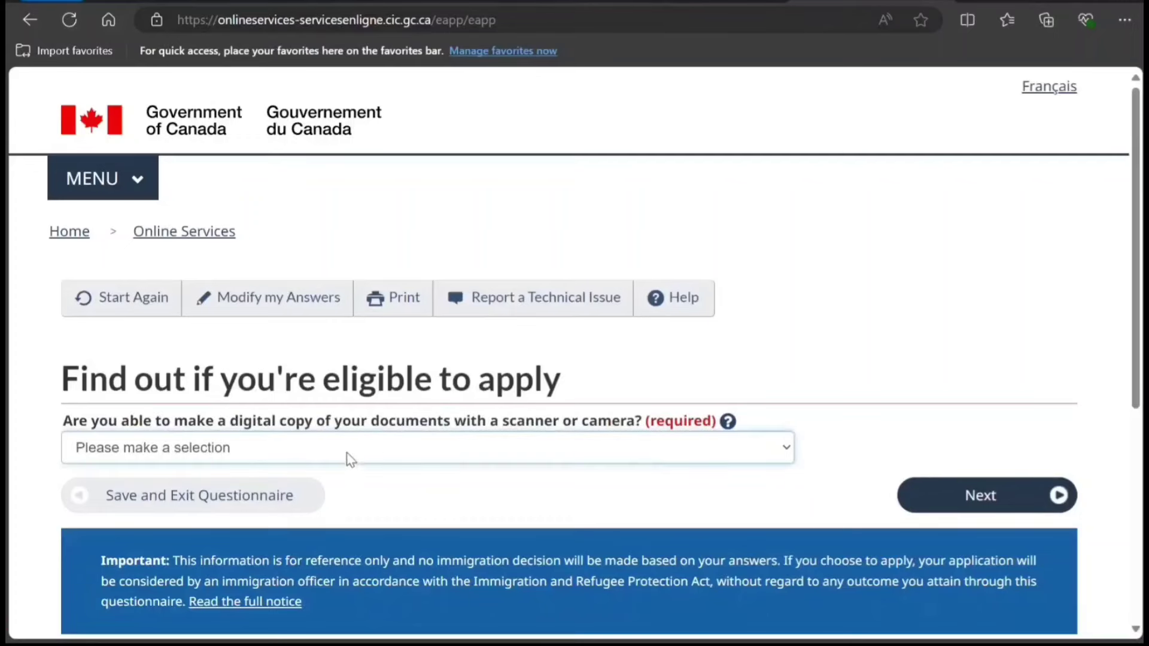
{"action": "left_click", "coordinate": [303, 499]}
{"action": "left_click", "coordinate": [918, 500]}
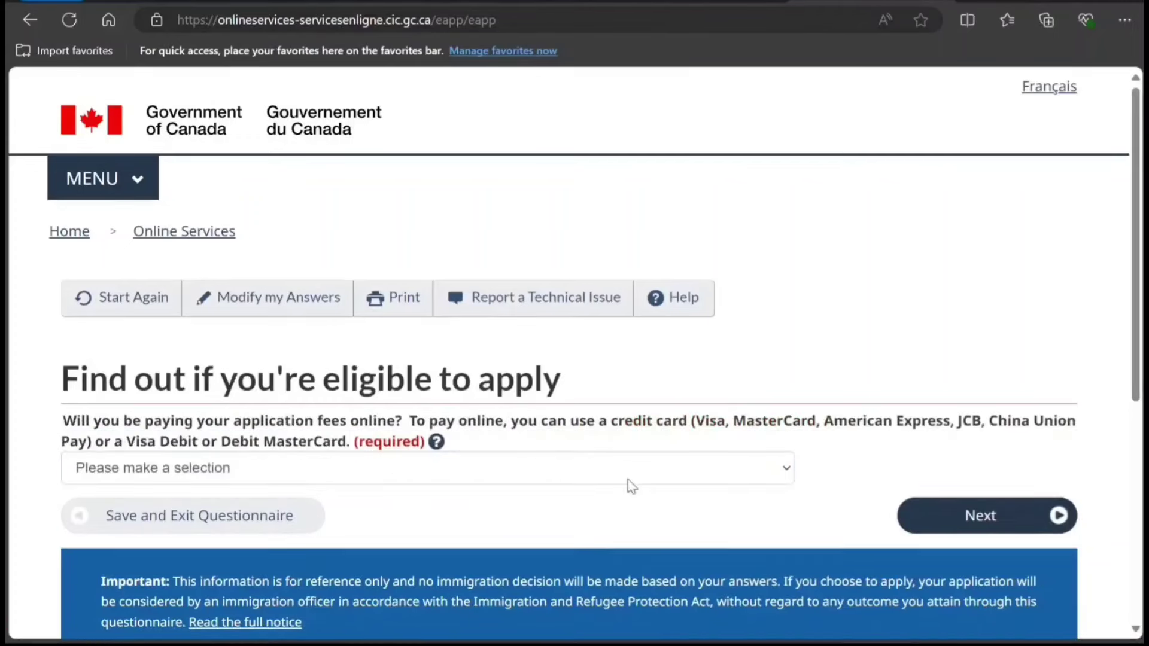
{"action": "left_click", "coordinate": [326, 472]}
{"action": "left_click", "coordinate": [271, 499]}
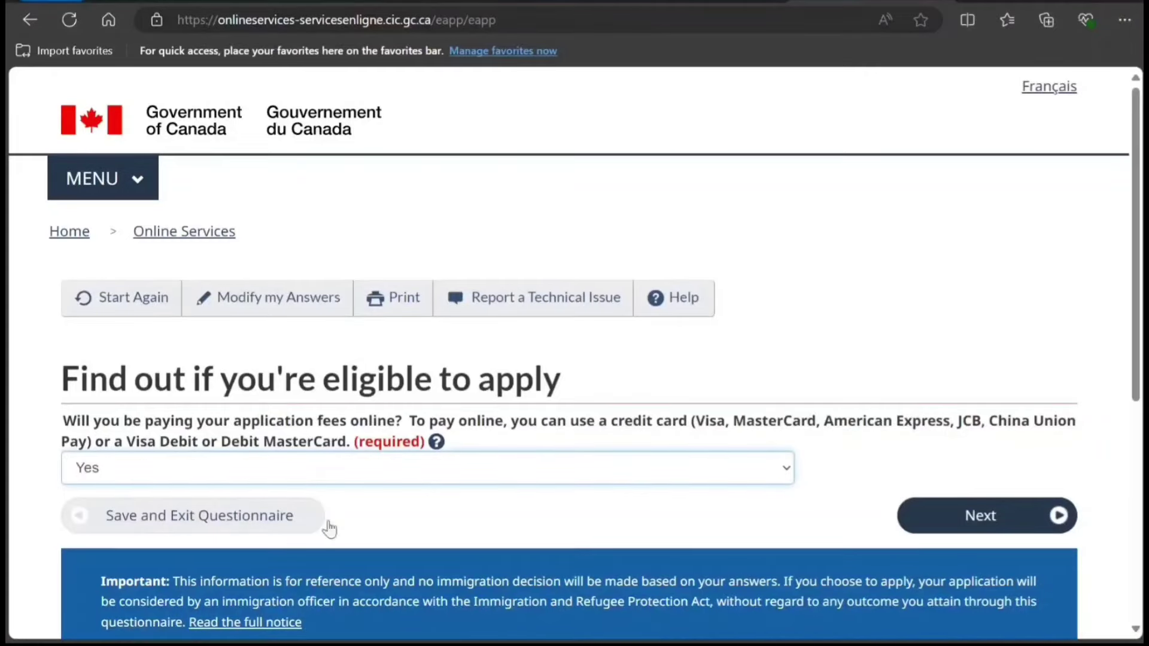
{"action": "left_click", "coordinate": [918, 515]}
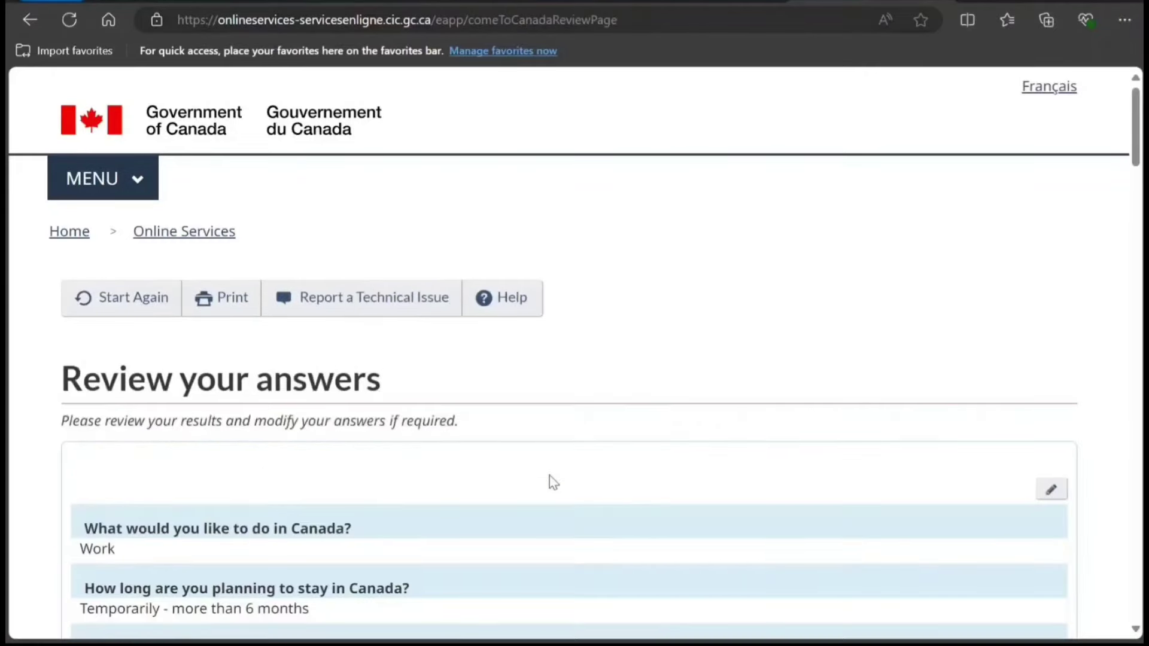
Accept the reviewed answers and scroll the Submitting your application page to Step 4.
{"action": "scroll", "coordinate": [547, 473], "scroll_direction": "down", "scroll_amount": 6}
{"action": "scroll", "coordinate": [544, 454], "scroll_direction": "down", "scroll_amount": 20}
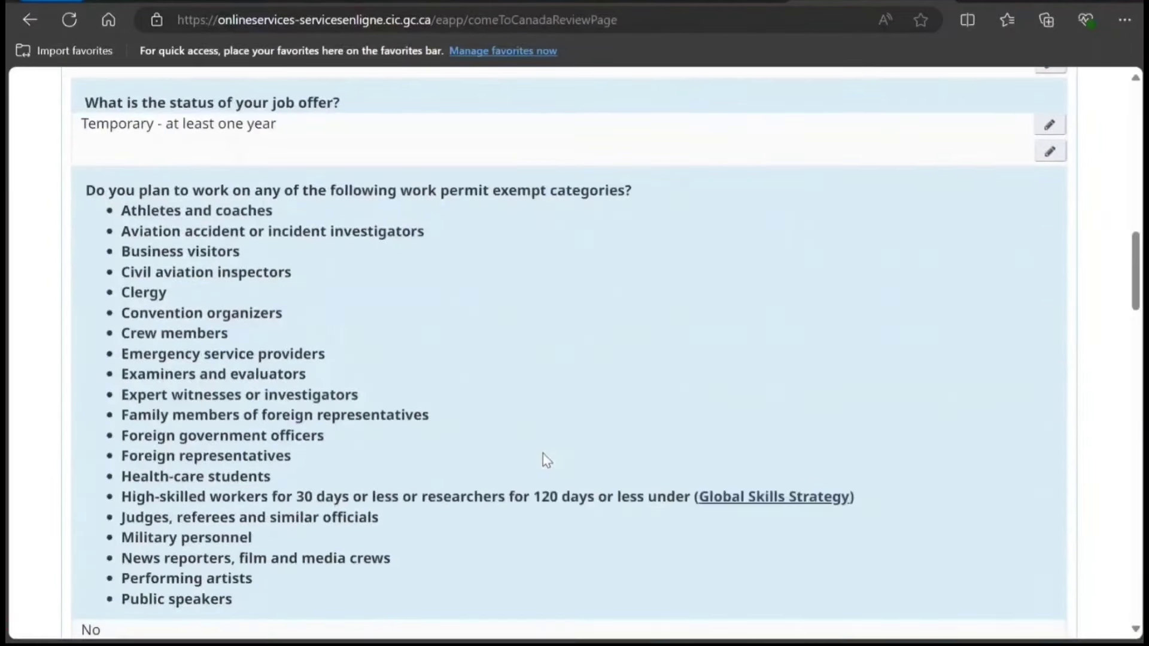
{"action": "scroll", "coordinate": [546, 461], "scroll_direction": "down", "scroll_amount": 10}
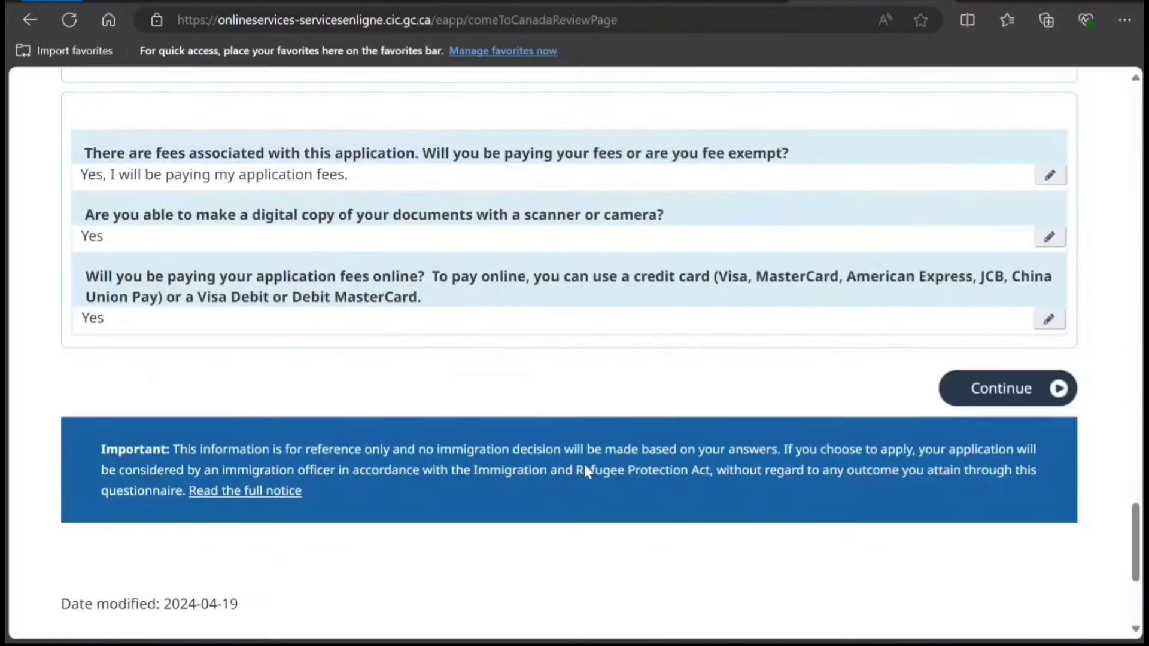
{"action": "left_click", "coordinate": [949, 389]}
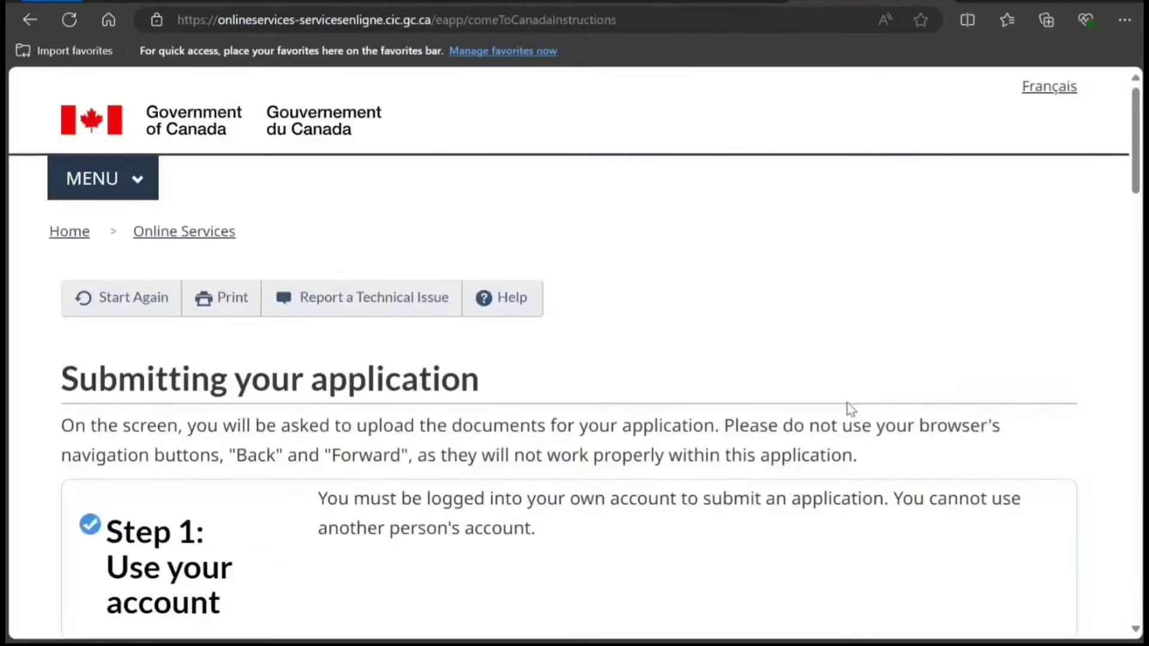
{"action": "scroll", "coordinate": [718, 443], "scroll_direction": "down", "scroll_amount": 1}
{"action": "scroll", "coordinate": [717, 446], "scroll_direction": "down", "scroll_amount": 20}
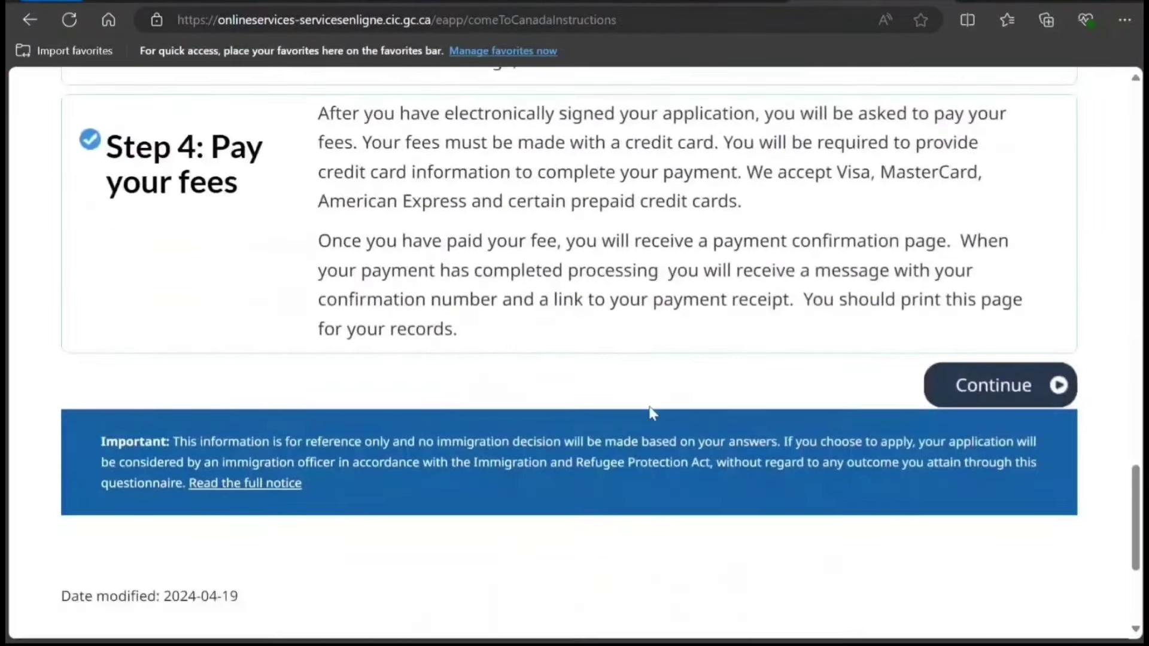
{"action": "scroll", "coordinate": [636, 414], "scroll_direction": "up", "scroll_amount": 2}
{"action": "scroll", "coordinate": [634, 410], "scroll_direction": "up", "scroll_amount": 5}
{"action": "scroll", "coordinate": [931, 388], "scroll_direction": "down", "scroll_amount": 6}
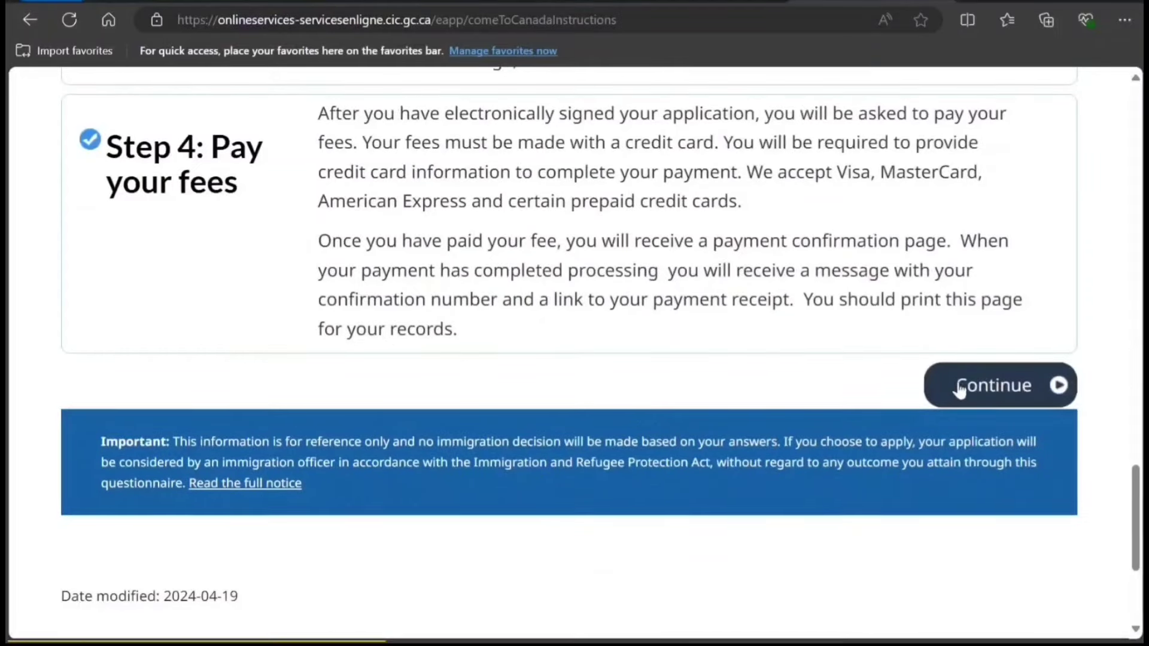
Open the document checklist and read the Evidence of company relationship instructions.
{"action": "left_click", "coordinate": [958, 388]}
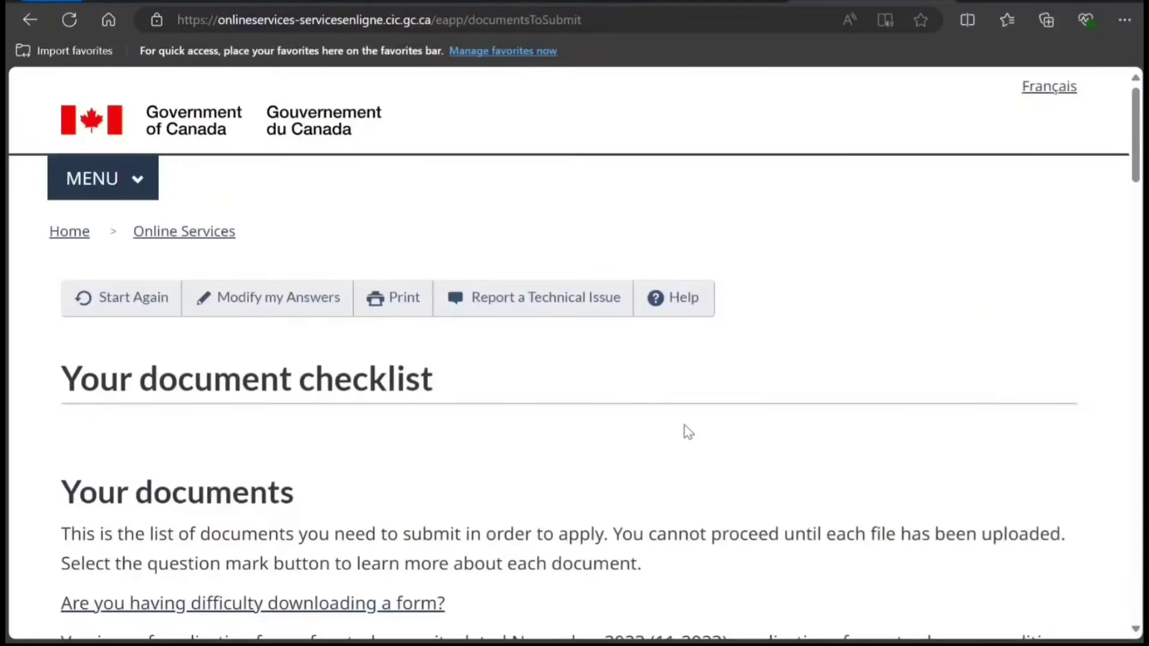
{"action": "scroll", "coordinate": [688, 432], "scroll_direction": "down", "scroll_amount": 8}
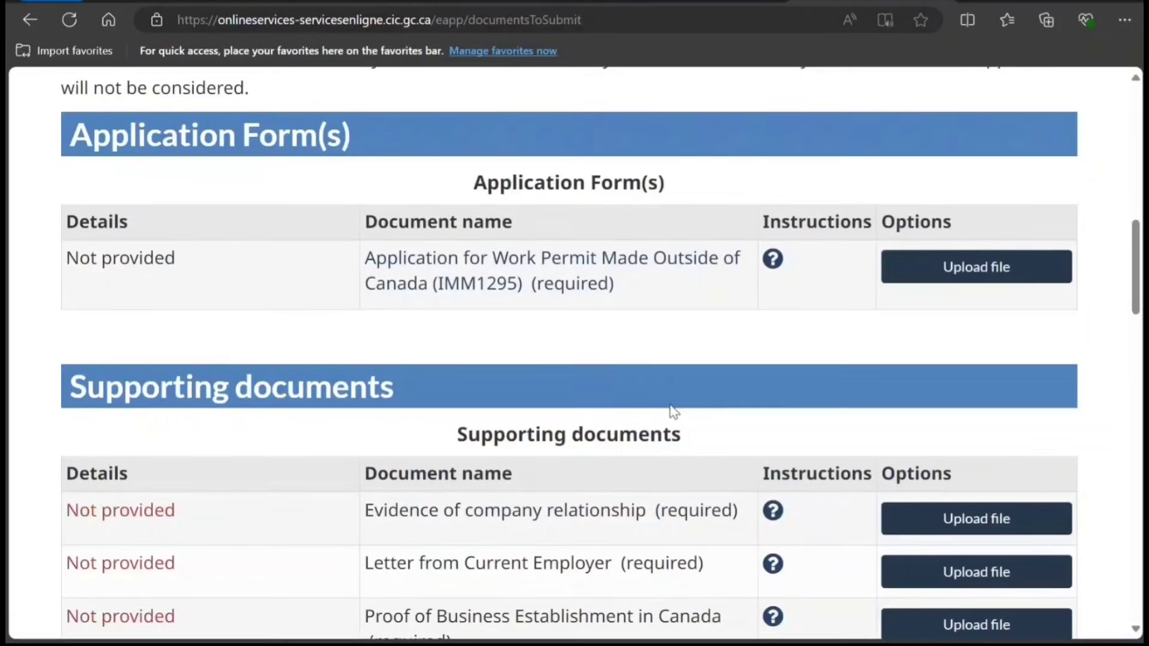
{"action": "scroll", "coordinate": [674, 412], "scroll_direction": "up", "scroll_amount": 2}
{"action": "scroll", "coordinate": [674, 412], "scroll_direction": "down", "scroll_amount": 7}
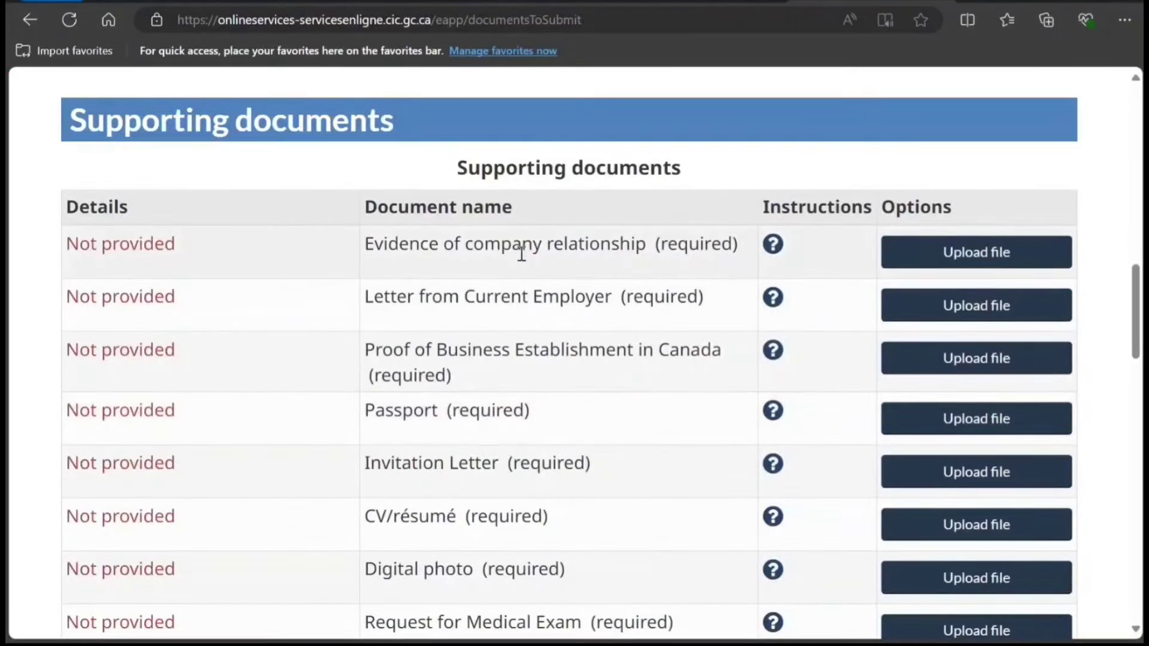
{"action": "left_click", "coordinate": [772, 245]}
{"action": "left_click_drag", "start_coordinate": [453, 253], "coordinate": [560, 461]}
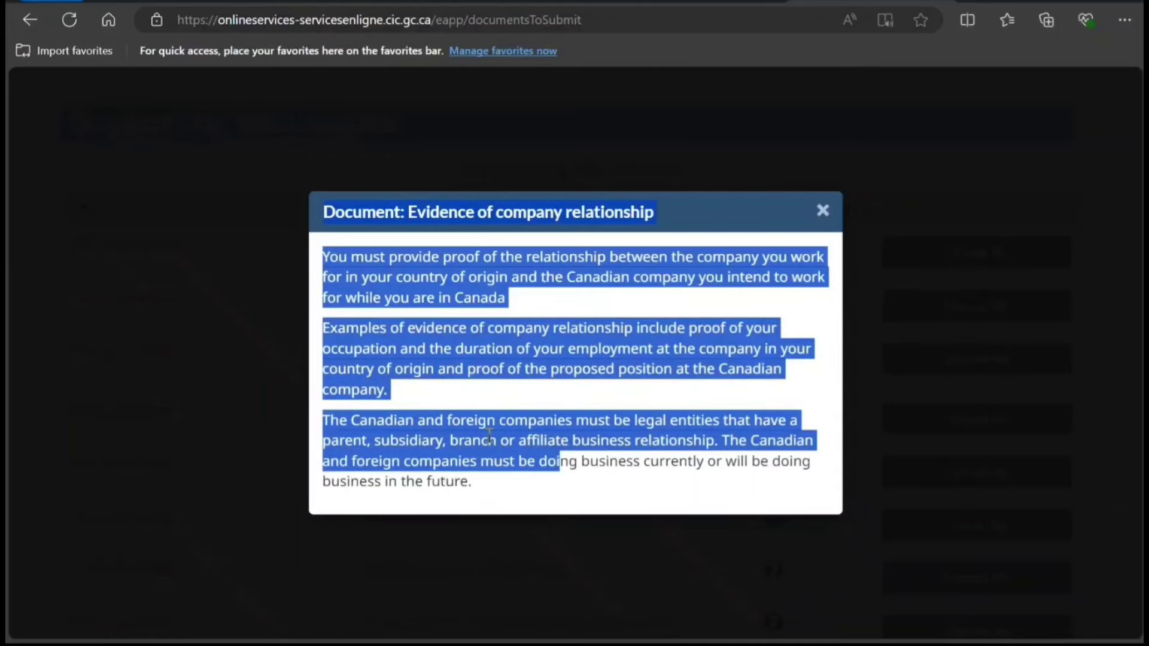
{"action": "key", "text": "Escape"}
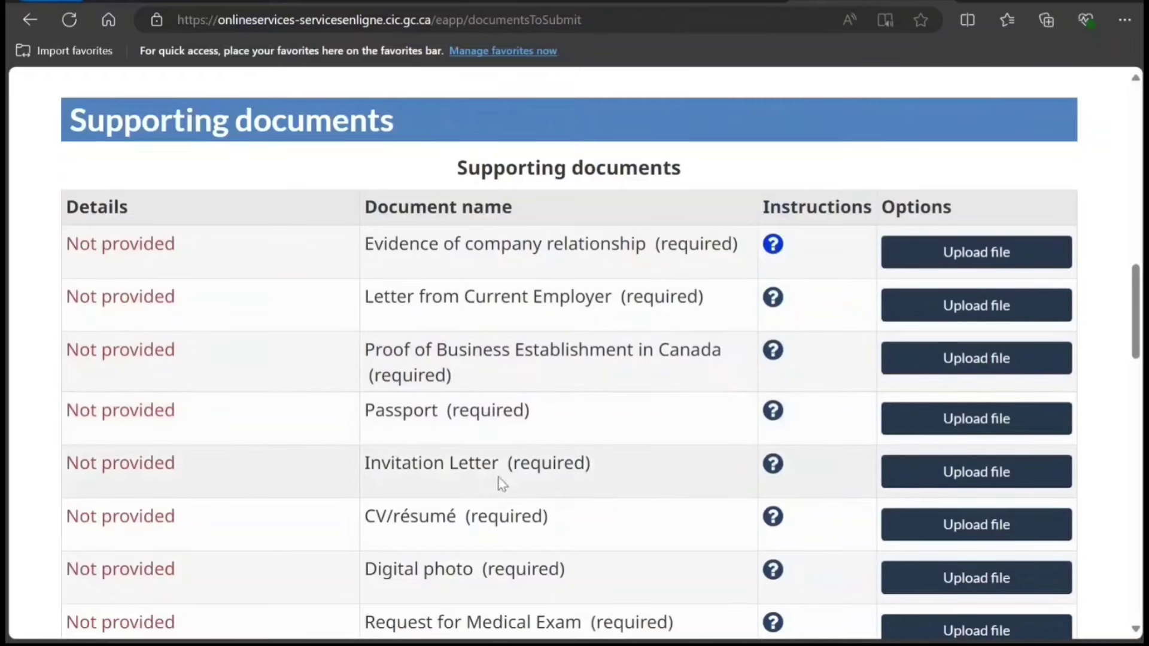
Read the Proof of job requirements instructions, including the licence requirement.
{"action": "scroll", "coordinate": [593, 520], "scroll_direction": "down", "scroll_amount": 3}
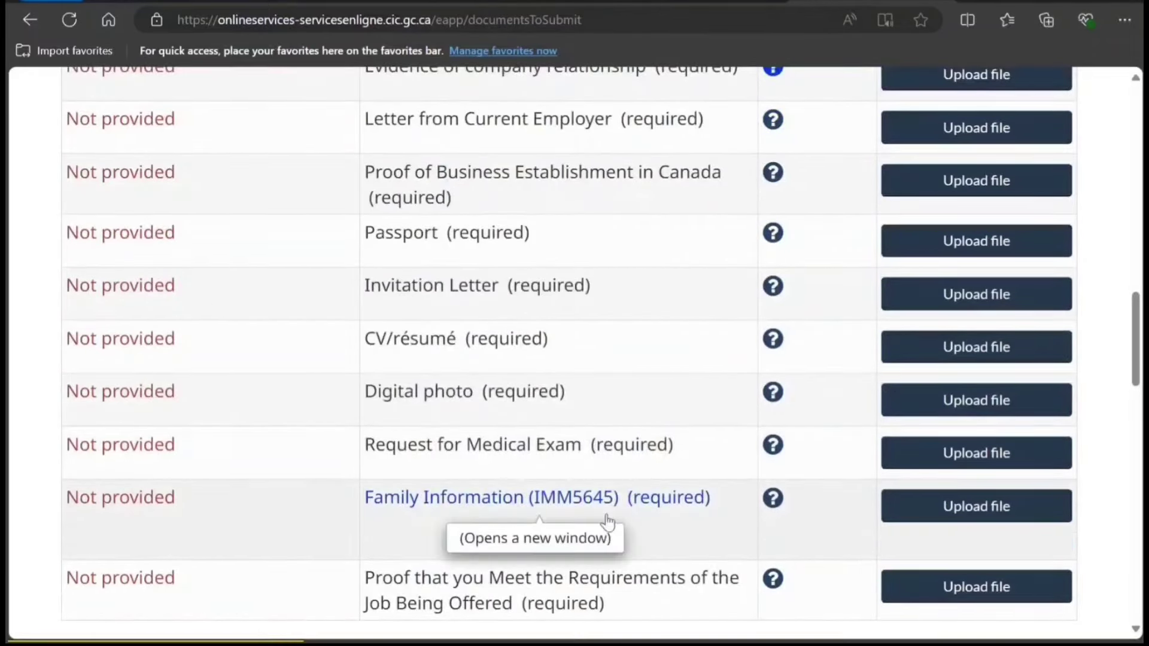
{"action": "scroll", "coordinate": [636, 541], "scroll_direction": "down", "scroll_amount": 1}
{"action": "scroll", "coordinate": [639, 546], "scroll_direction": "down", "scroll_amount": 2}
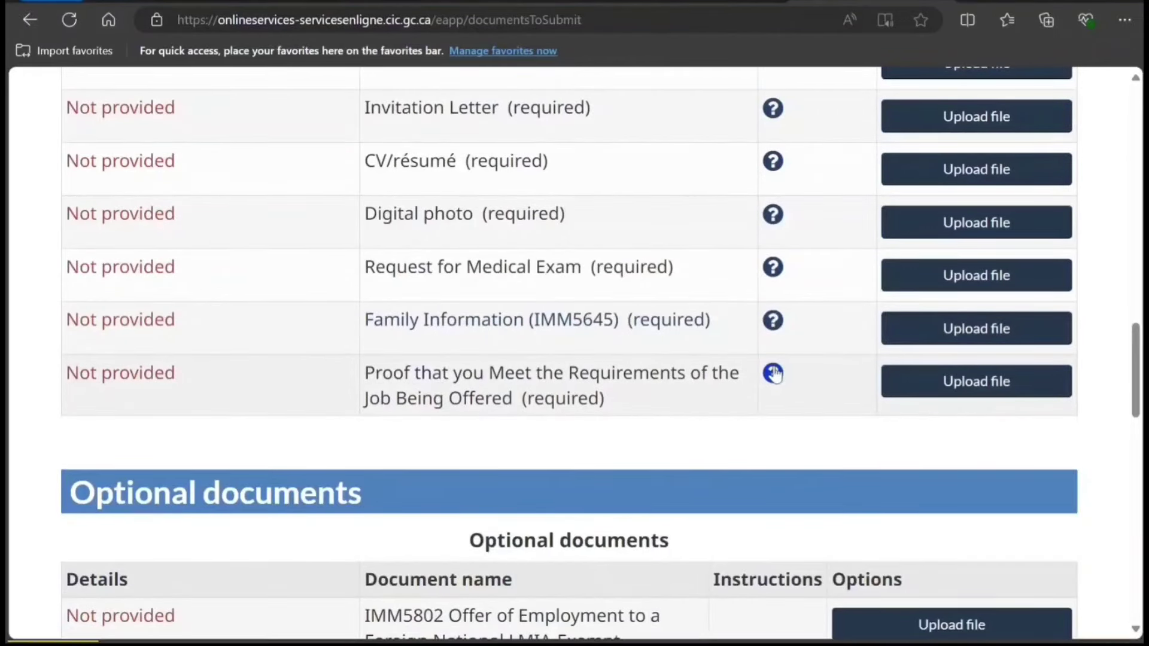
{"action": "left_click", "coordinate": [773, 375]}
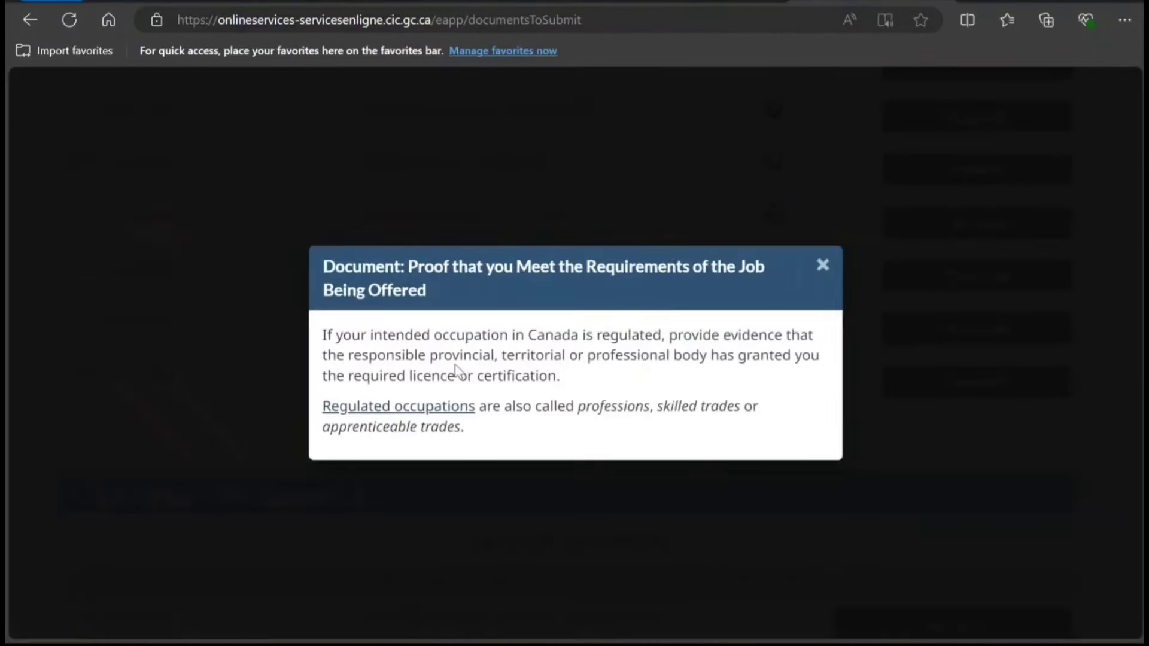
{"action": "left_click_drag", "start_coordinate": [423, 342], "coordinate": [548, 379]}
{"action": "left_click", "coordinate": [549, 379]}
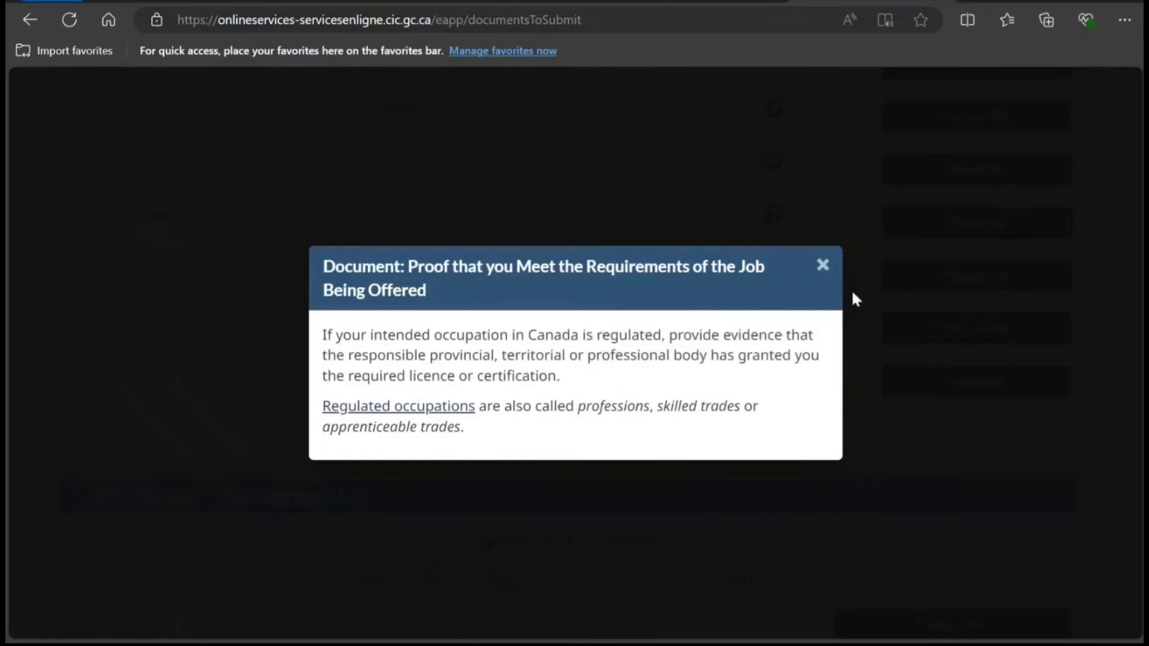
{"action": "left_click", "coordinate": [823, 268]}
Highlight the full 'IMM5802 Offer of Employment' name under Optional documents in the checklist.
{"action": "scroll", "coordinate": [726, 365], "scroll_direction": "down", "scroll_amount": 4}
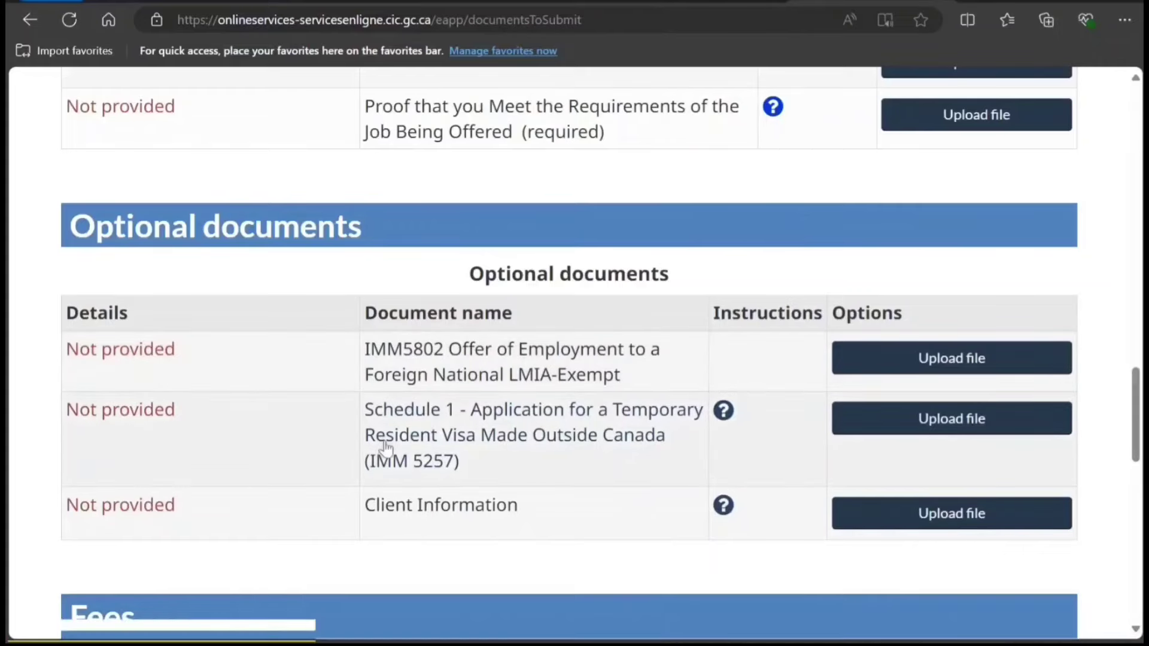
{"action": "scroll", "coordinate": [464, 519], "scroll_direction": "down", "scroll_amount": 4}
{"action": "scroll", "coordinate": [467, 513], "scroll_direction": "down", "scroll_amount": 1}
{"action": "scroll", "coordinate": [468, 514], "scroll_direction": "up", "scroll_amount": 4}
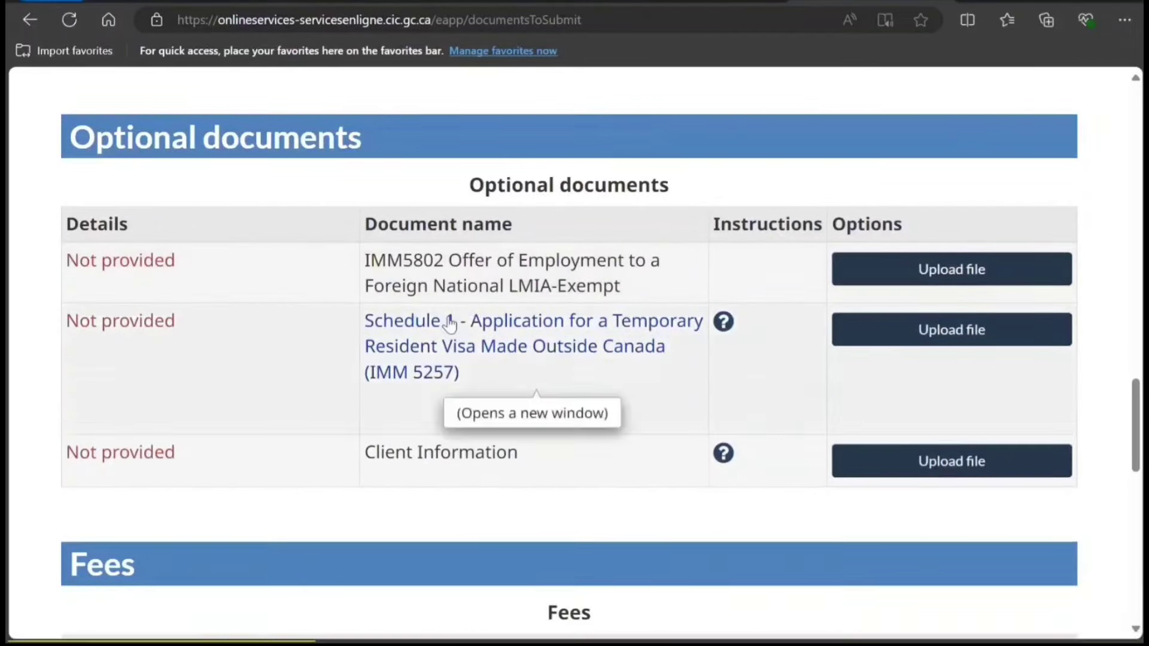
{"action": "scroll", "coordinate": [450, 328], "scroll_direction": "up", "scroll_amount": 7}
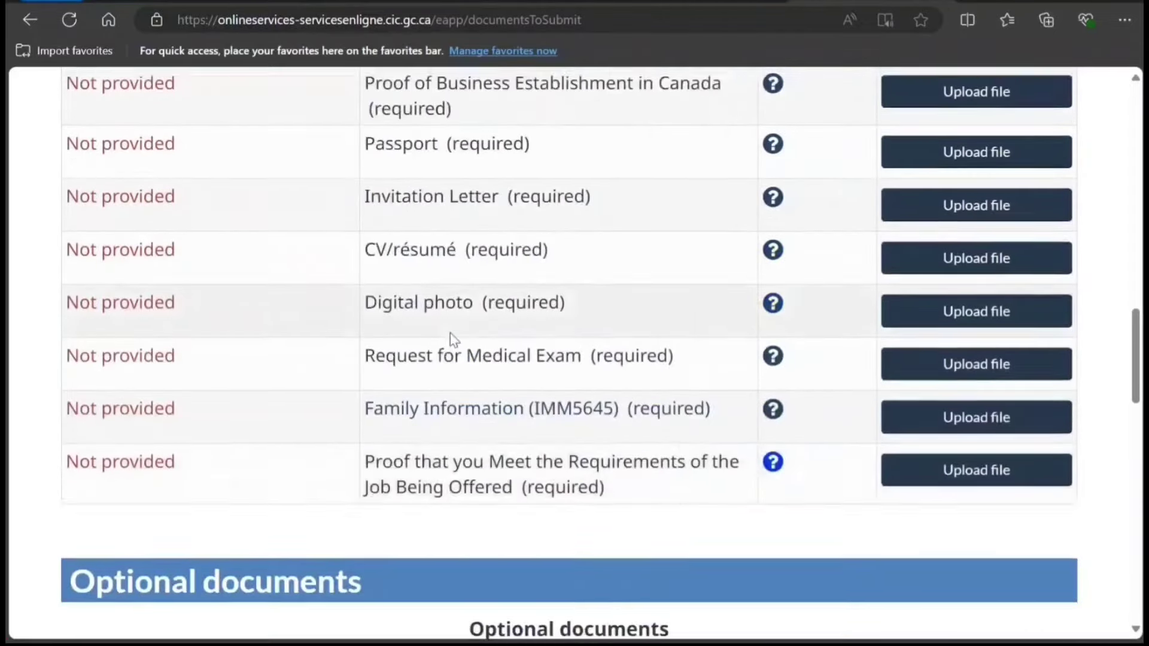
{"action": "scroll", "coordinate": [450, 333], "scroll_direction": "down", "scroll_amount": 4}
{"action": "scroll", "coordinate": [453, 345], "scroll_direction": "up", "scroll_amount": 15}
{"action": "scroll", "coordinate": [454, 345], "scroll_direction": "down", "scroll_amount": 12}
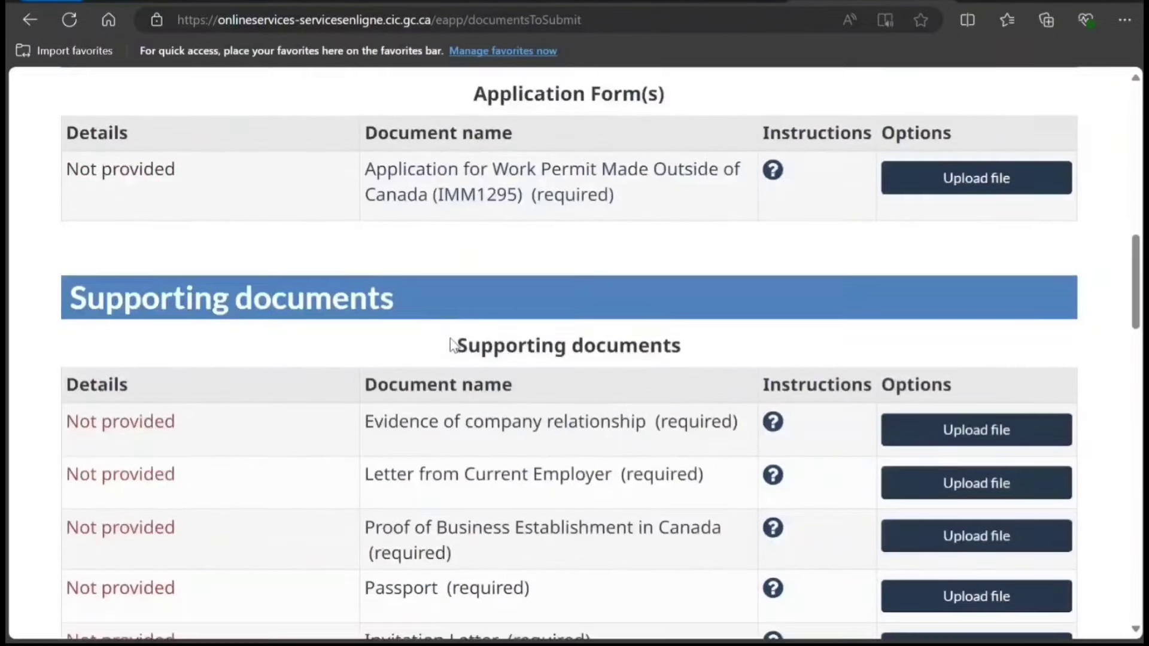
{"action": "scroll", "coordinate": [454, 347], "scroll_direction": "down", "scroll_amount": 6}
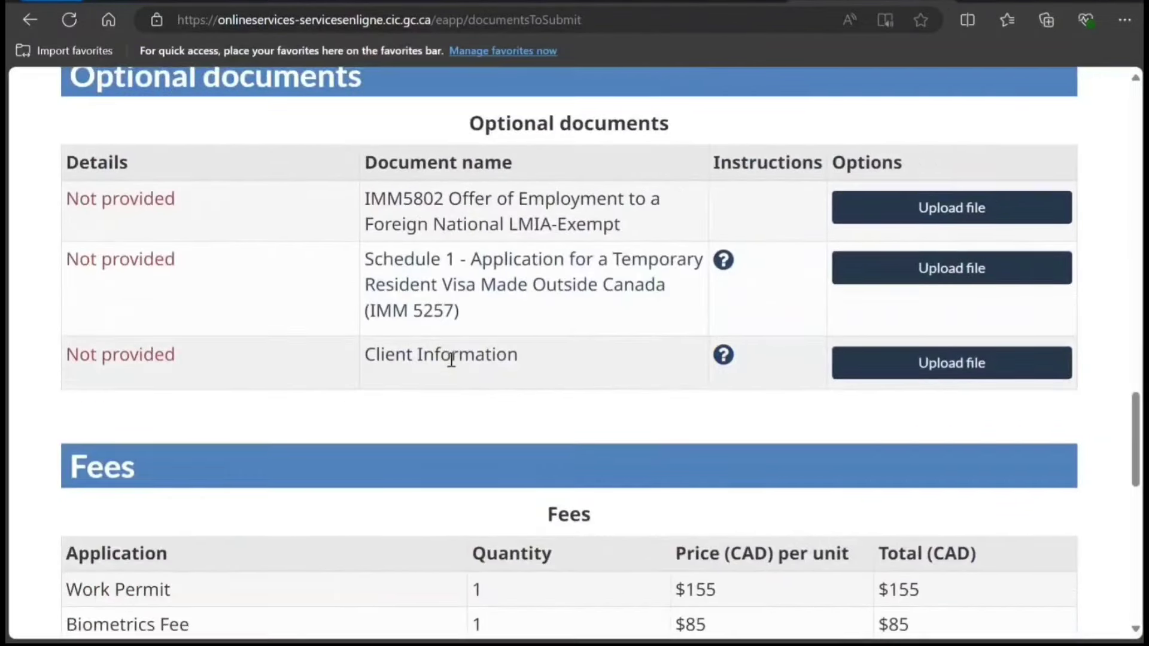
{"action": "scroll", "coordinate": [446, 414], "scroll_direction": "up", "scroll_amount": 10}
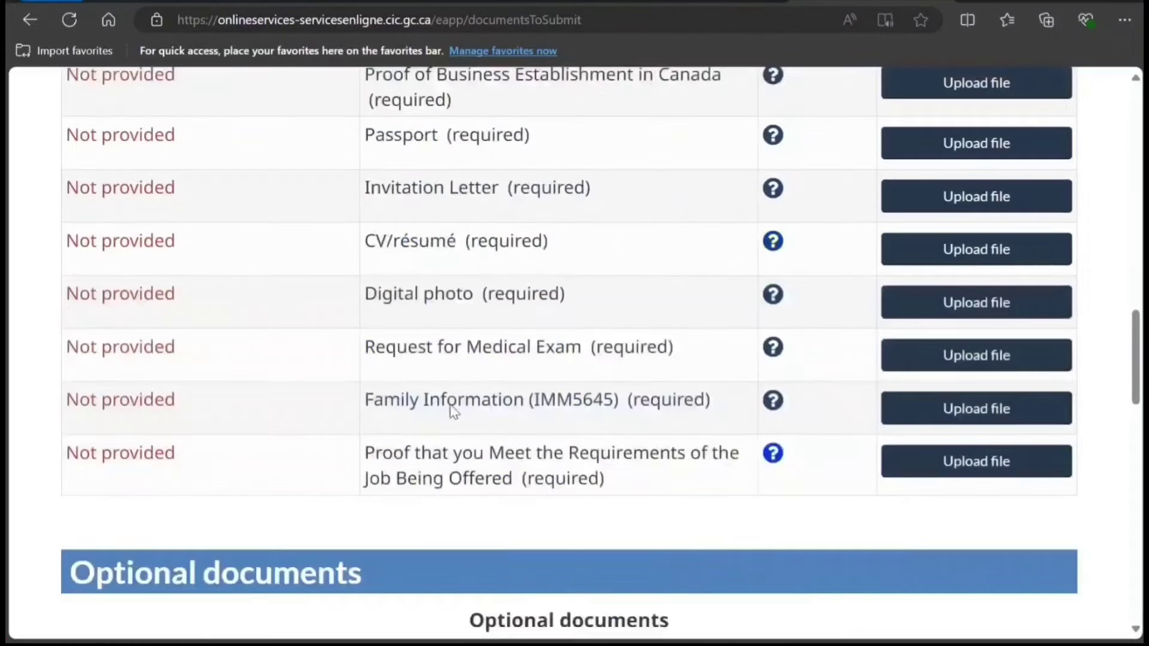
{"action": "scroll", "coordinate": [454, 412], "scroll_direction": "down", "scroll_amount": 3}
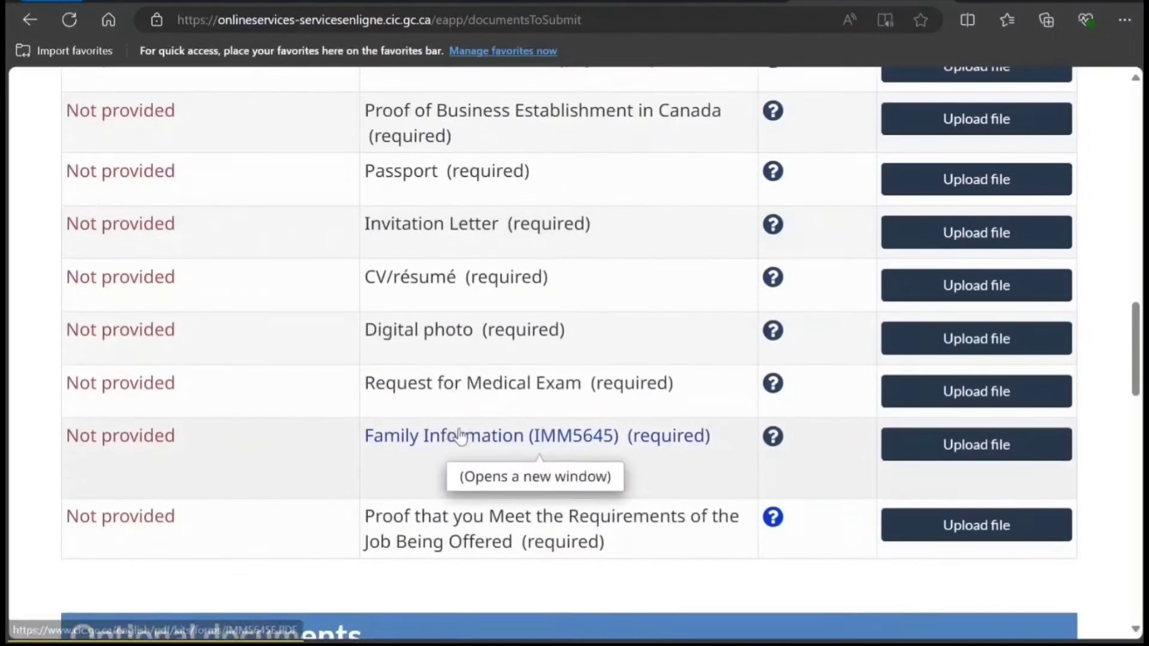
{"action": "scroll", "coordinate": [458, 435], "scroll_direction": "up", "scroll_amount": 4}
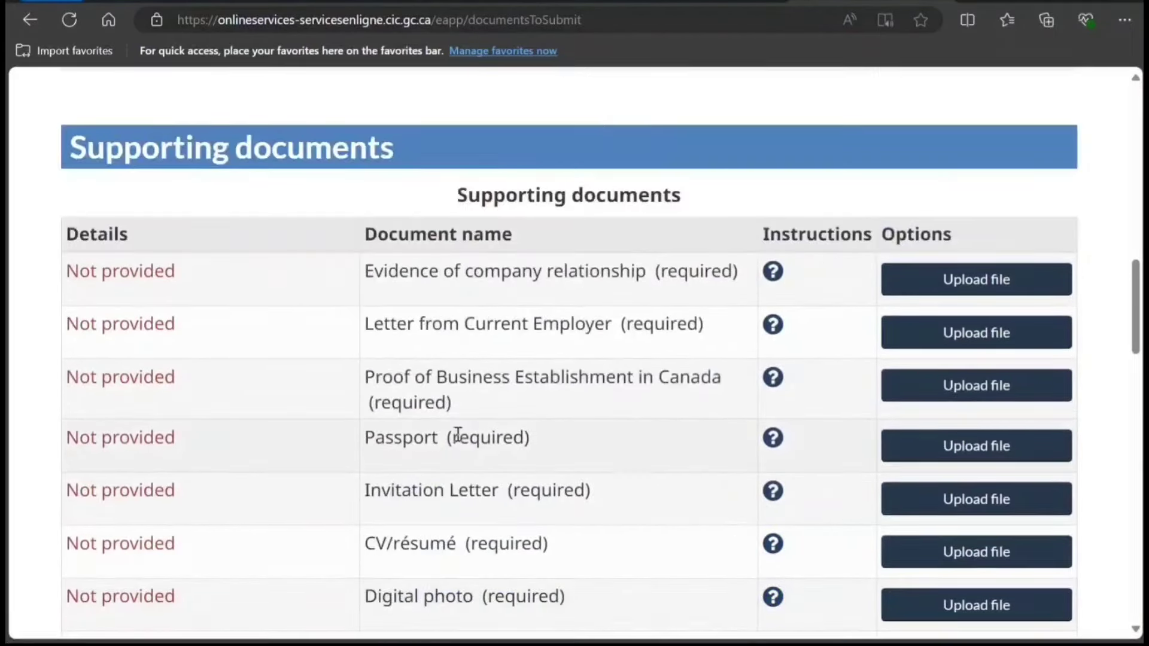
{"action": "scroll", "coordinate": [459, 435], "scroll_direction": "down", "scroll_amount": 20}
{"action": "scroll", "coordinate": [508, 295], "scroll_direction": "up", "scroll_amount": 1}
{"action": "scroll", "coordinate": [910, 192], "scroll_direction": "up", "scroll_amount": 20}
{"action": "scroll", "coordinate": [909, 200], "scroll_direction": "down", "scroll_amount": 8}
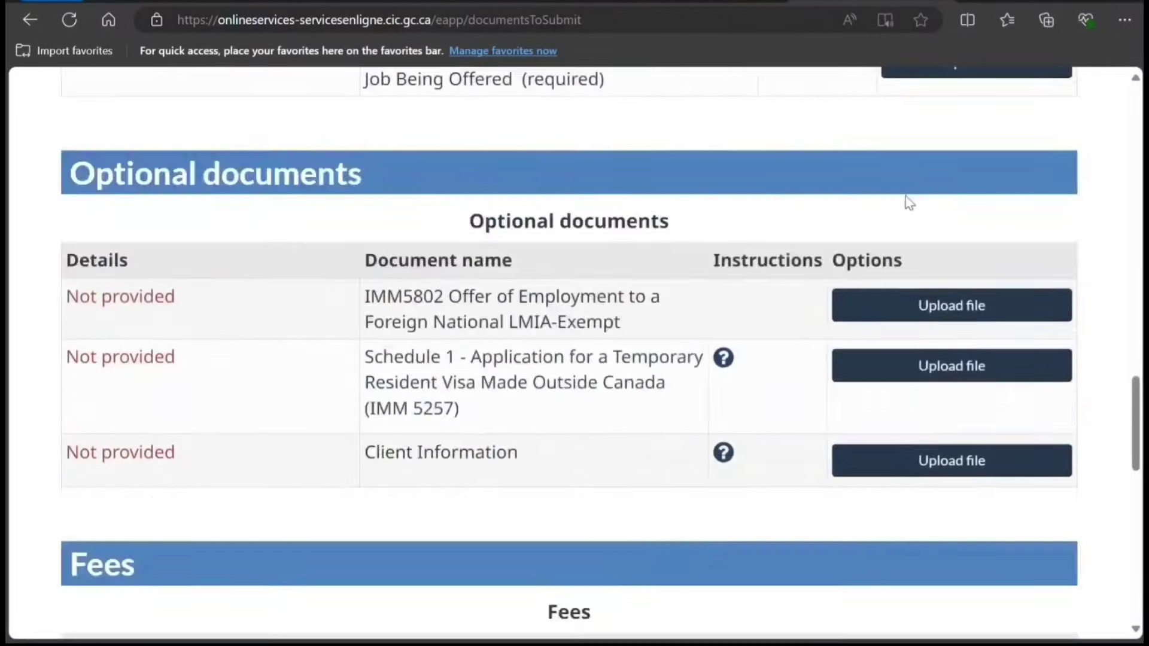
{"action": "scroll", "coordinate": [945, 149], "scroll_direction": "down", "scroll_amount": 15}
{"action": "scroll", "coordinate": [874, 259], "scroll_direction": "up", "scroll_amount": 17}
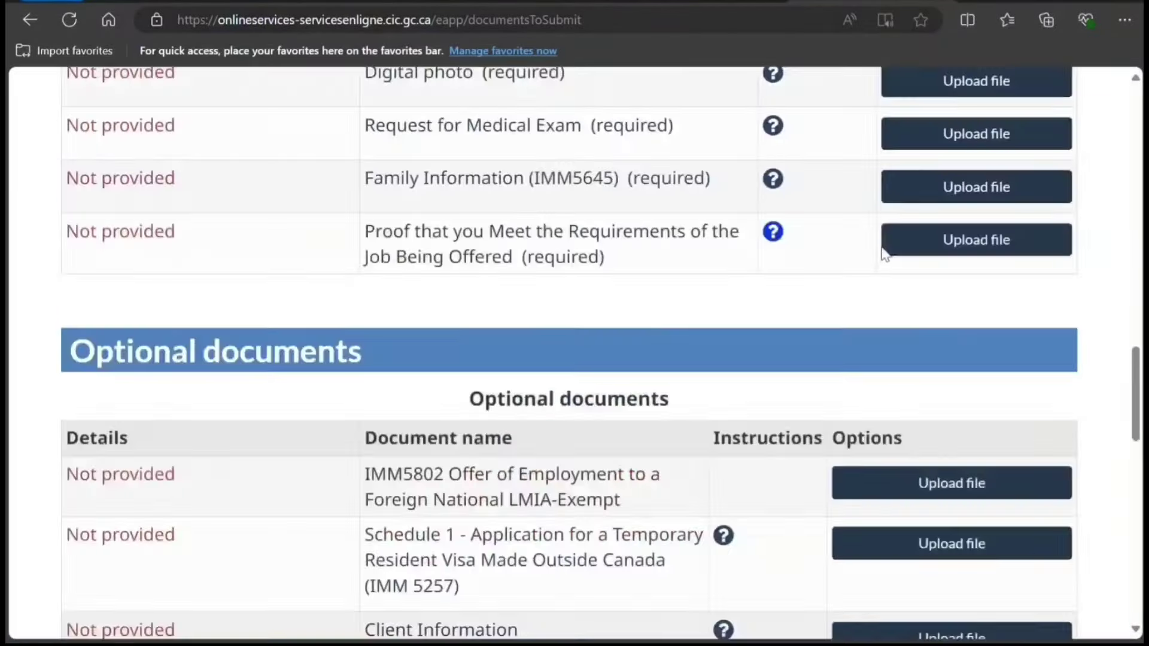
{"action": "scroll", "coordinate": [882, 250], "scroll_direction": "up", "scroll_amount": 15}
{"action": "scroll", "coordinate": [879, 251], "scroll_direction": "down", "scroll_amount": 14}
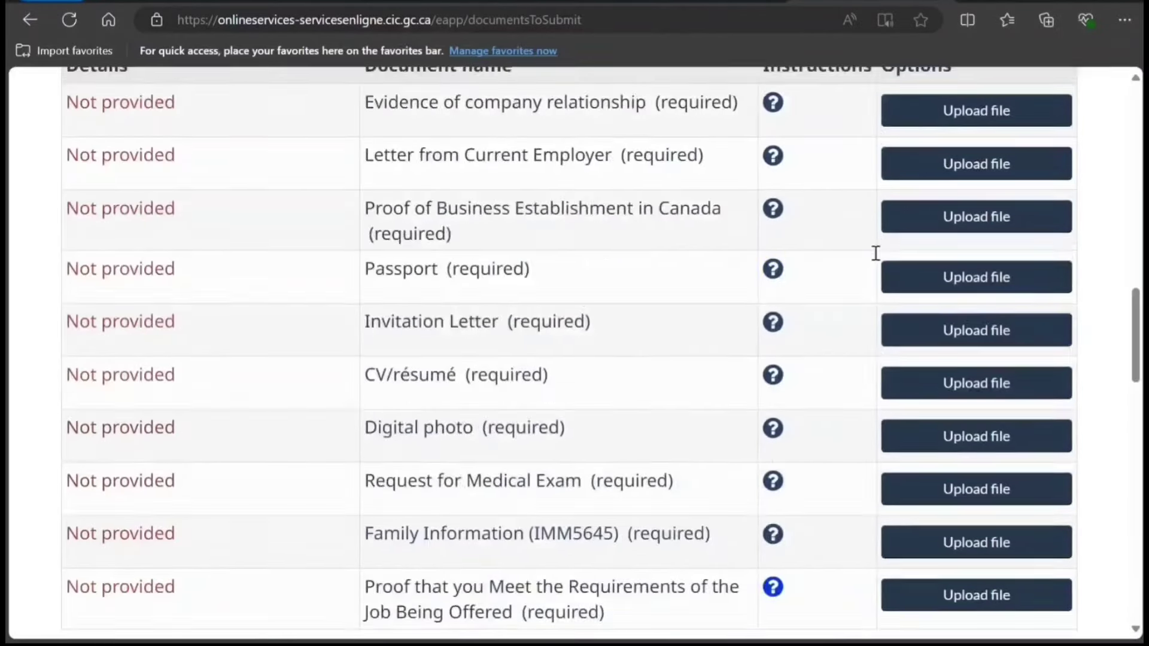
{"action": "scroll", "coordinate": [877, 258], "scroll_direction": "down", "scroll_amount": 4}
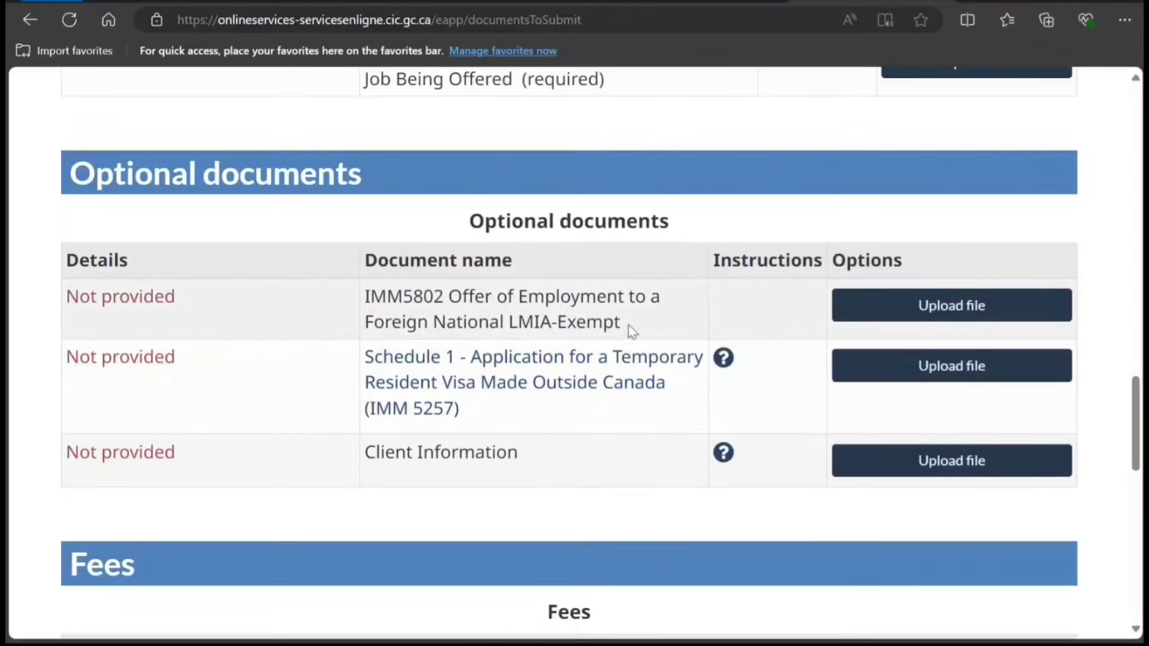
{"action": "left_click_drag", "start_coordinate": [642, 328], "coordinate": [371, 296]}
{"action": "key", "text": "ctrl+c"}
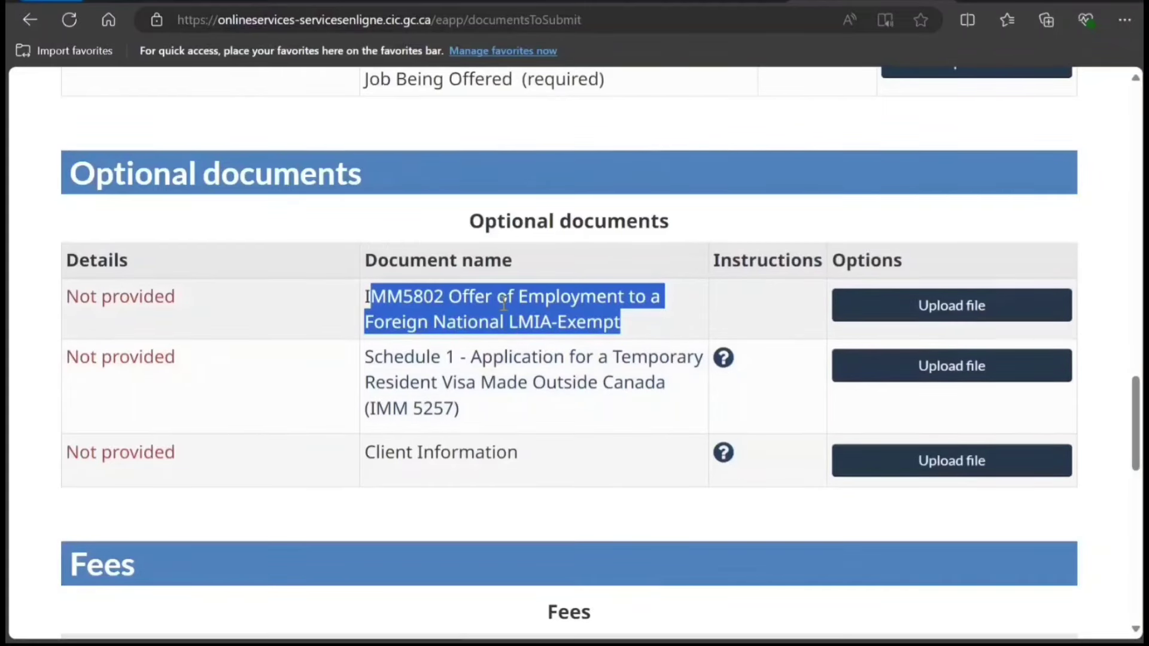
Search the IMM5802 name in a private window and read the IRCC Help Centre answer.
{"action": "key", "text": "ctrl+shift+n"}
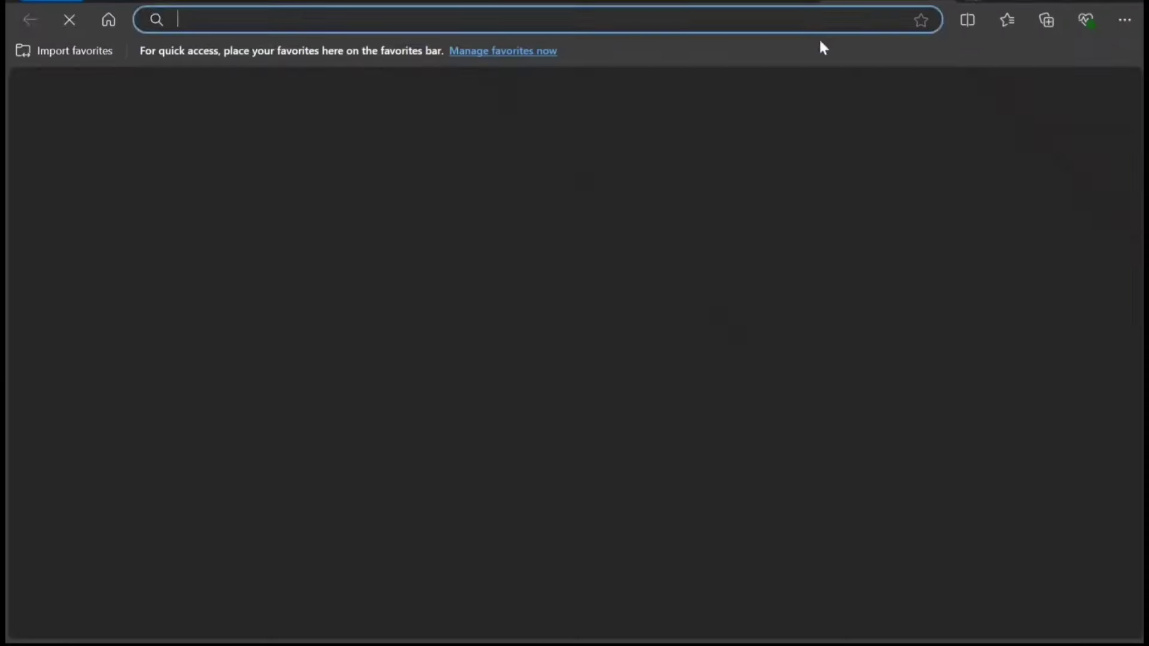
{"action": "key", "text": "ctrl+v"}
{"action": "key", "text": "Return"}
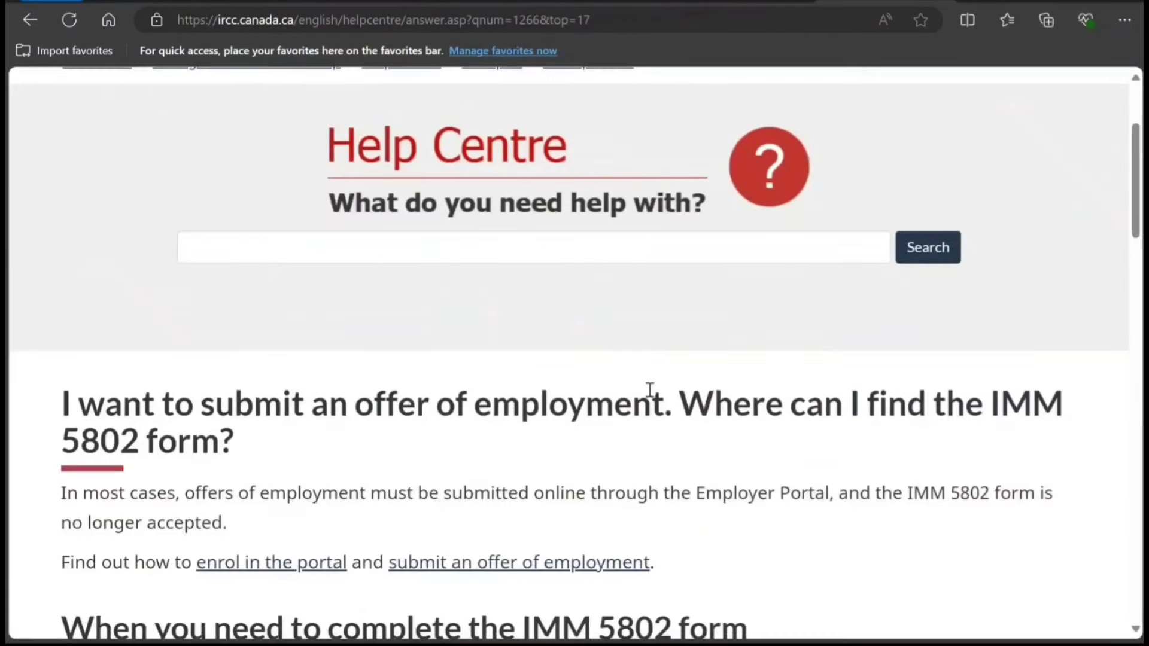
{"action": "scroll", "coordinate": [650, 389], "scroll_direction": "down", "scroll_amount": 1}
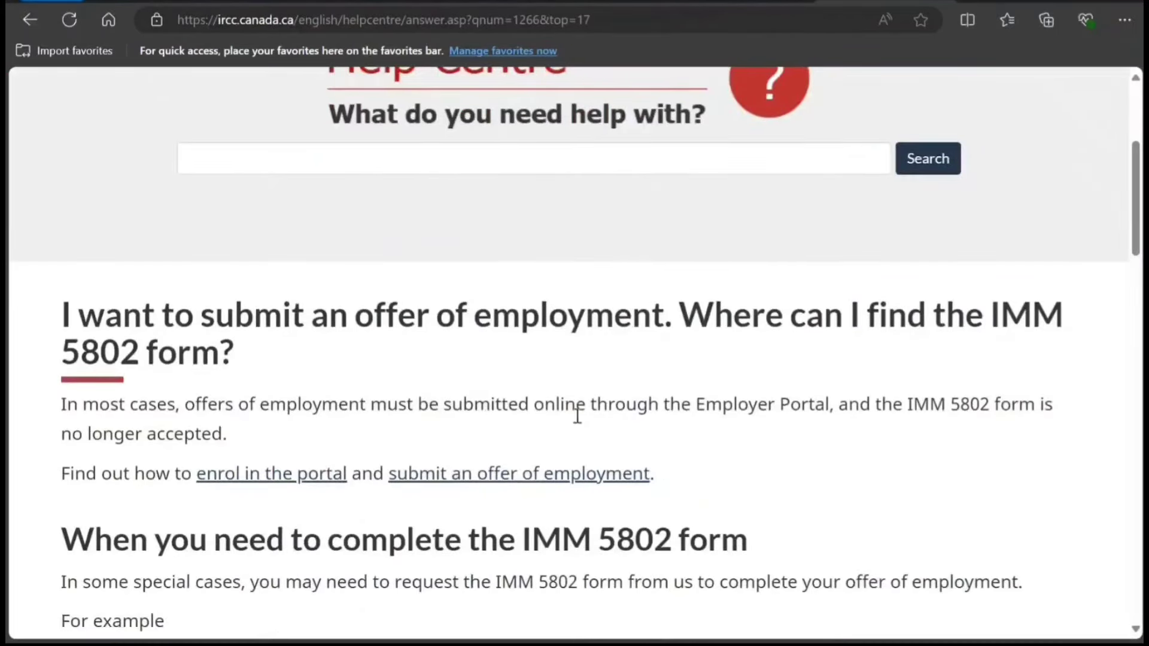
{"action": "scroll", "coordinate": [676, 428], "scroll_direction": "down", "scroll_amount": 1}
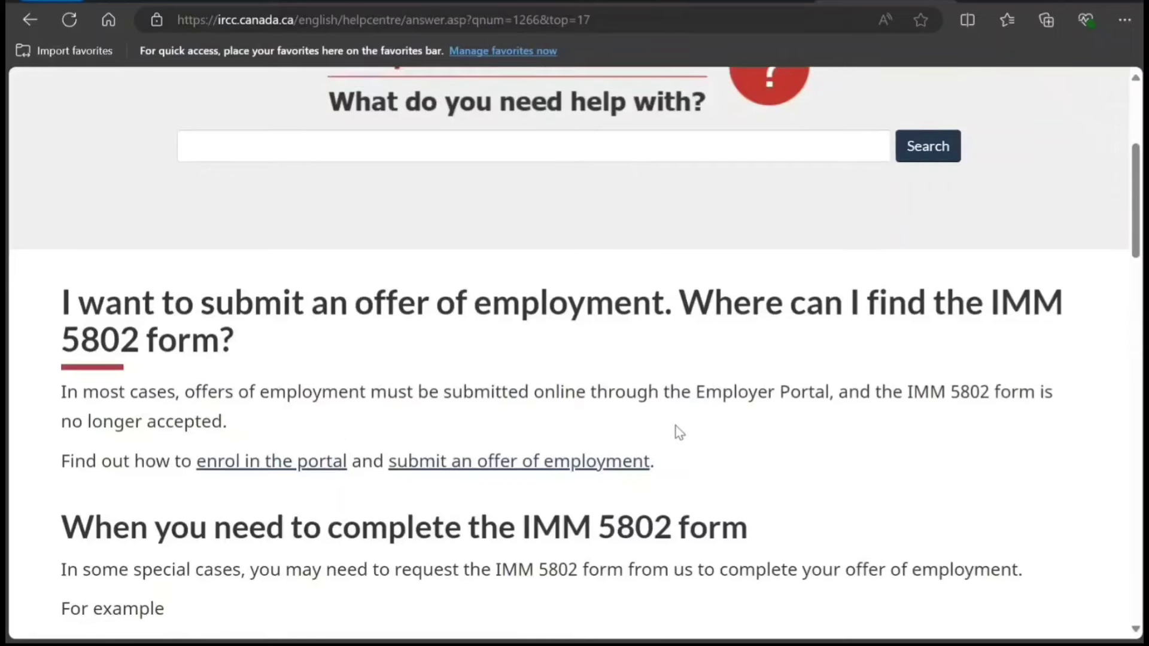
{"action": "scroll", "coordinate": [676, 426], "scroll_direction": "down", "scroll_amount": 3}
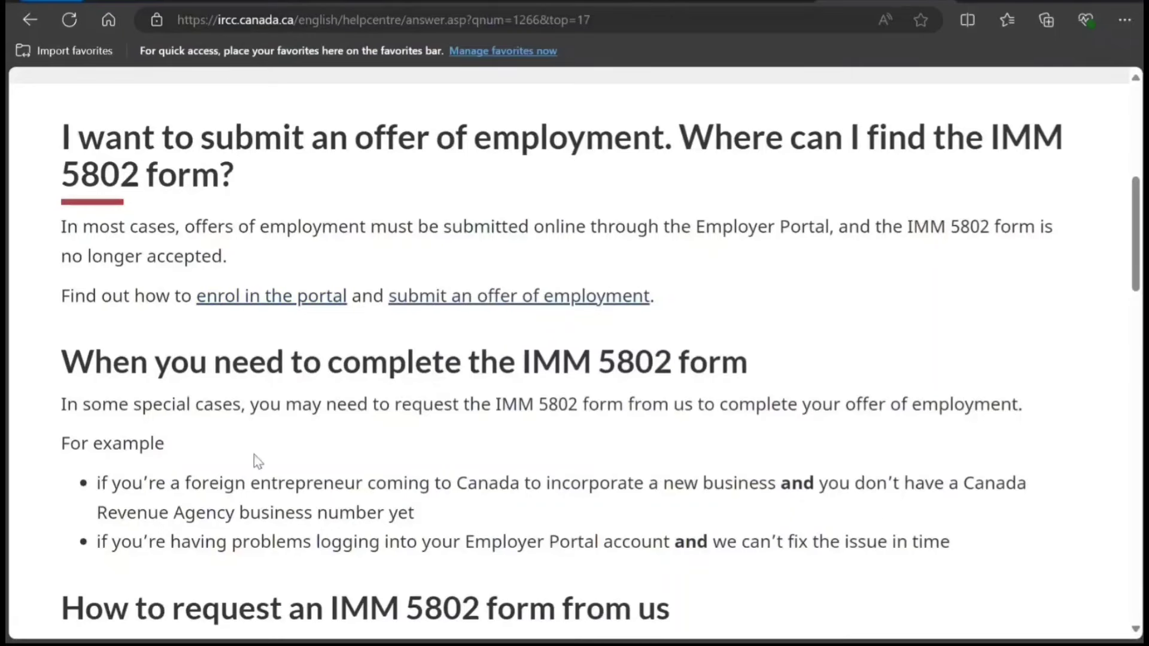
{"action": "scroll", "coordinate": [261, 461], "scroll_direction": "down", "scroll_amount": 4}
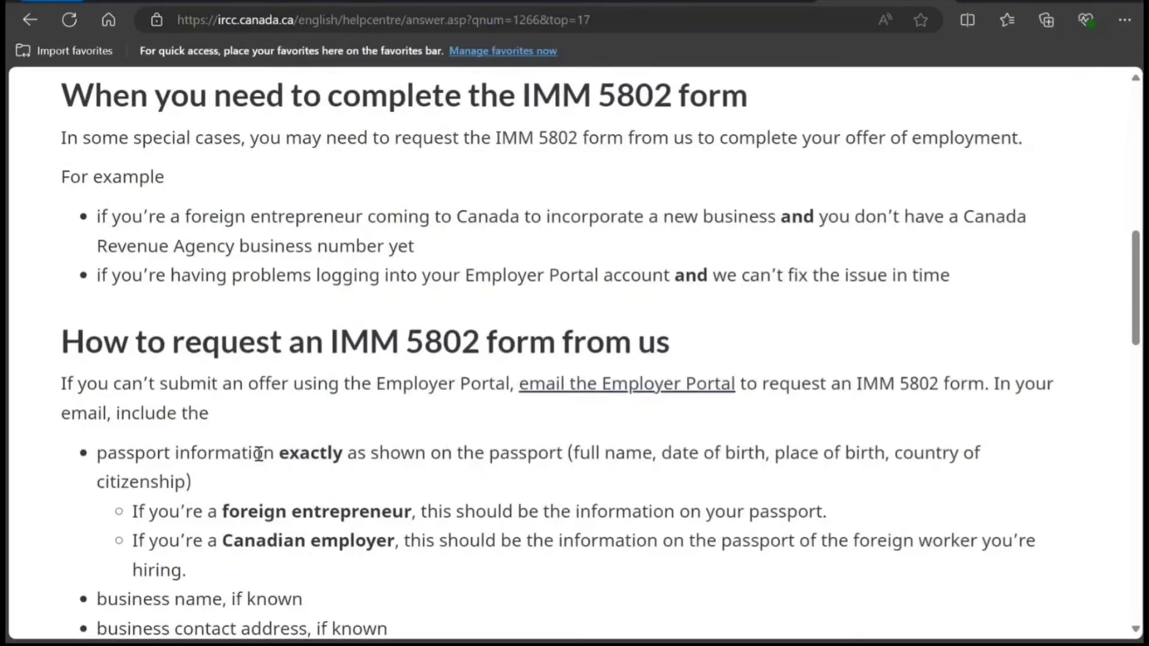
{"action": "scroll", "coordinate": [259, 453], "scroll_direction": "down", "scroll_amount": 1}
{"action": "scroll", "coordinate": [257, 453], "scroll_direction": "up", "scroll_amount": 7}
Back on the documents checklist, open the Application for Work Permit (IMM1295) form link.
{"action": "key", "text": "ctrl+Tab"}
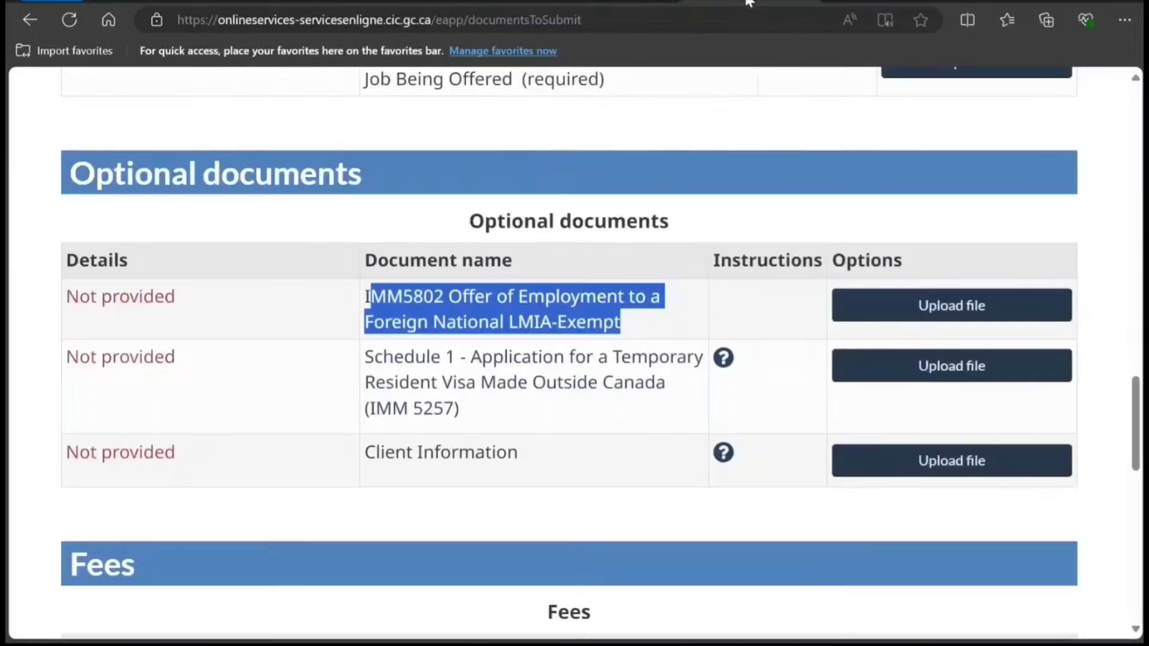
{"action": "left_click", "coordinate": [405, 298]}
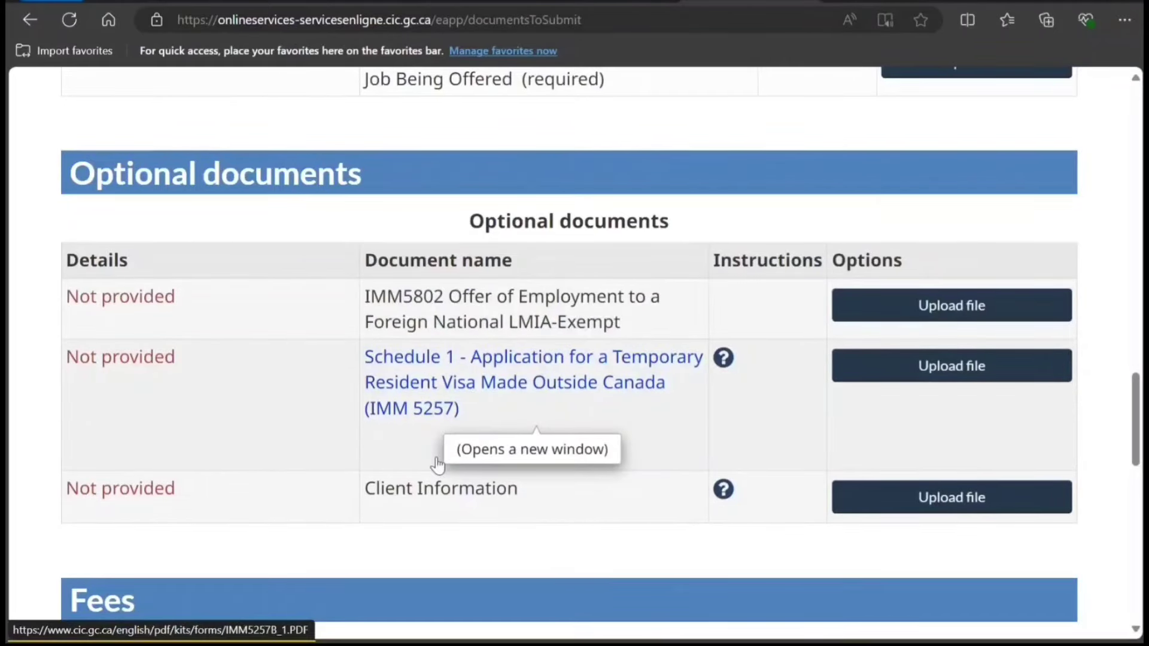
{"action": "scroll", "coordinate": [437, 464], "scroll_direction": "up", "scroll_amount": 7}
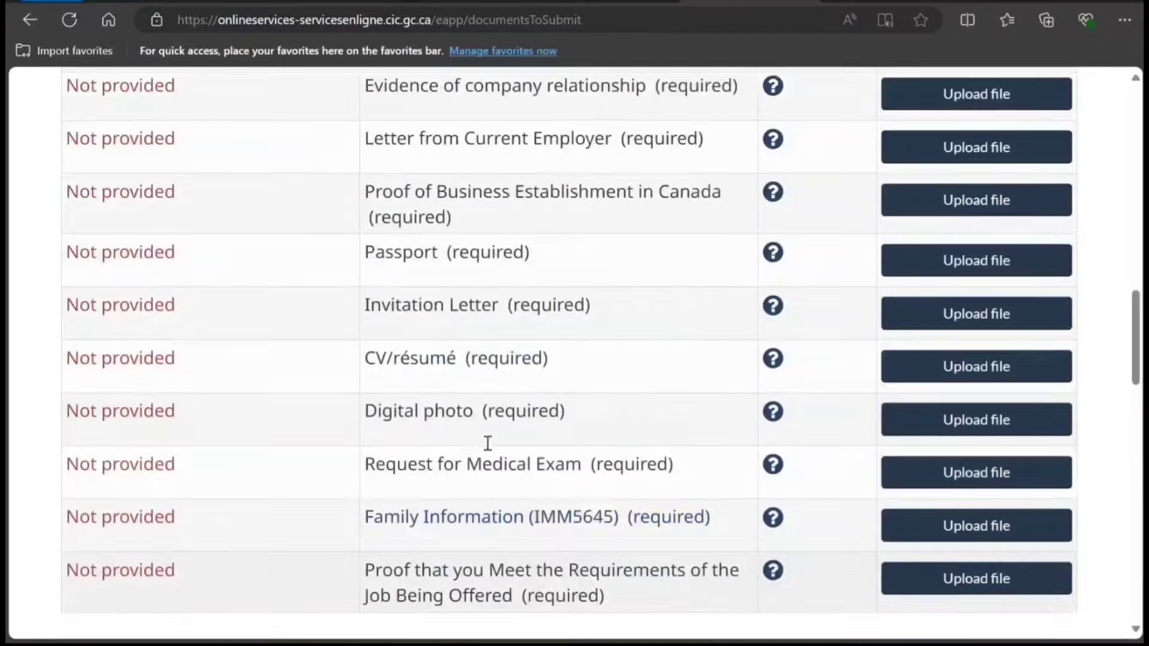
{"action": "scroll", "coordinate": [488, 445], "scroll_direction": "up", "scroll_amount": 8}
{"action": "left_click", "coordinate": [494, 292]}
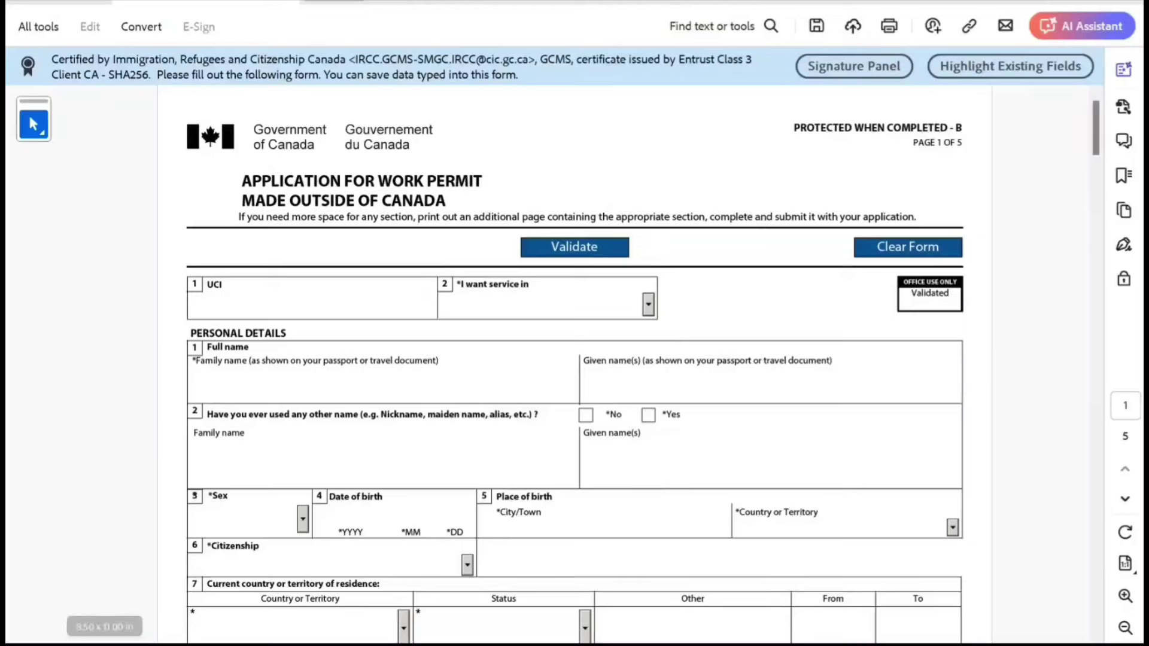
Choose English service, enter the applicant's family and given names, and answer No to other names.
{"action": "key", "text": "alt+Down"}
{"action": "key", "text": "Down"}
{"action": "key", "text": "Return"}
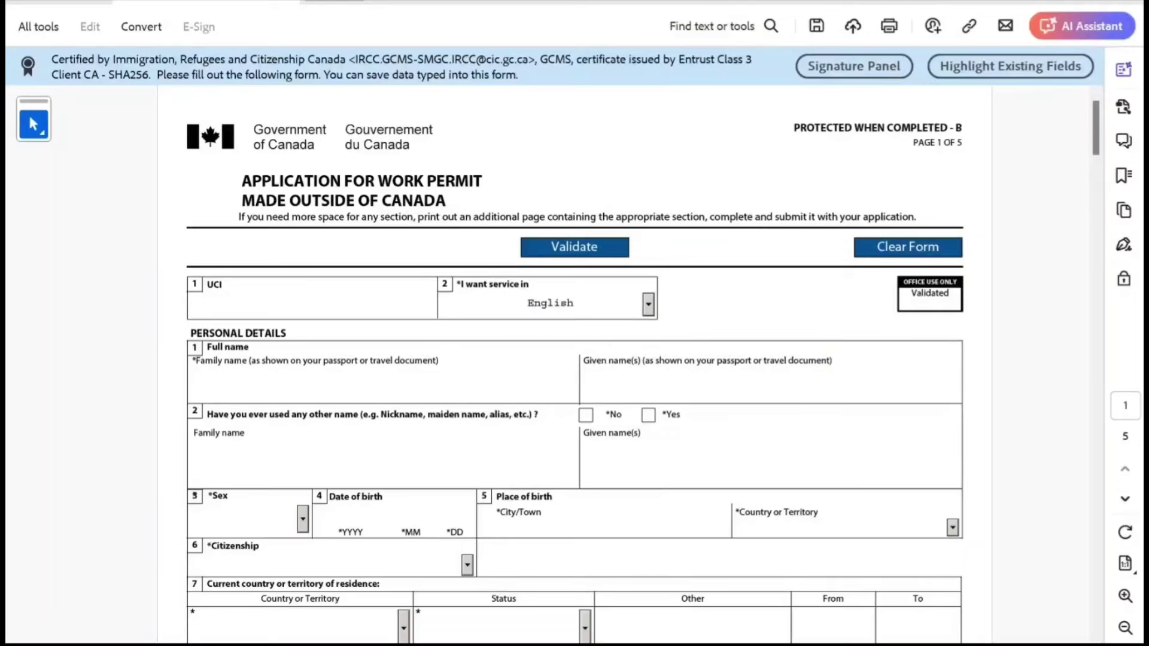
{"action": "type", "text": "Smith"}
{"action": "key", "text": "Tab"}
{"action": "type", "text": "John"}
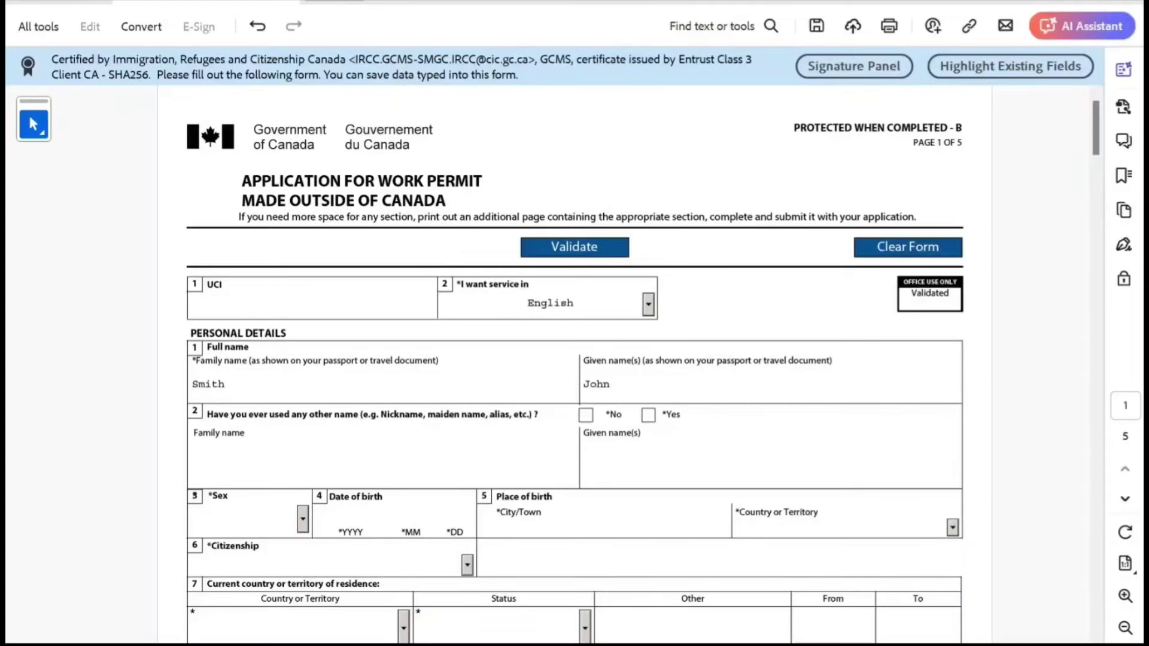
{"action": "key", "text": "Tab"}
{"action": "key", "text": "space"}
{"action": "key", "text": "Tab"}
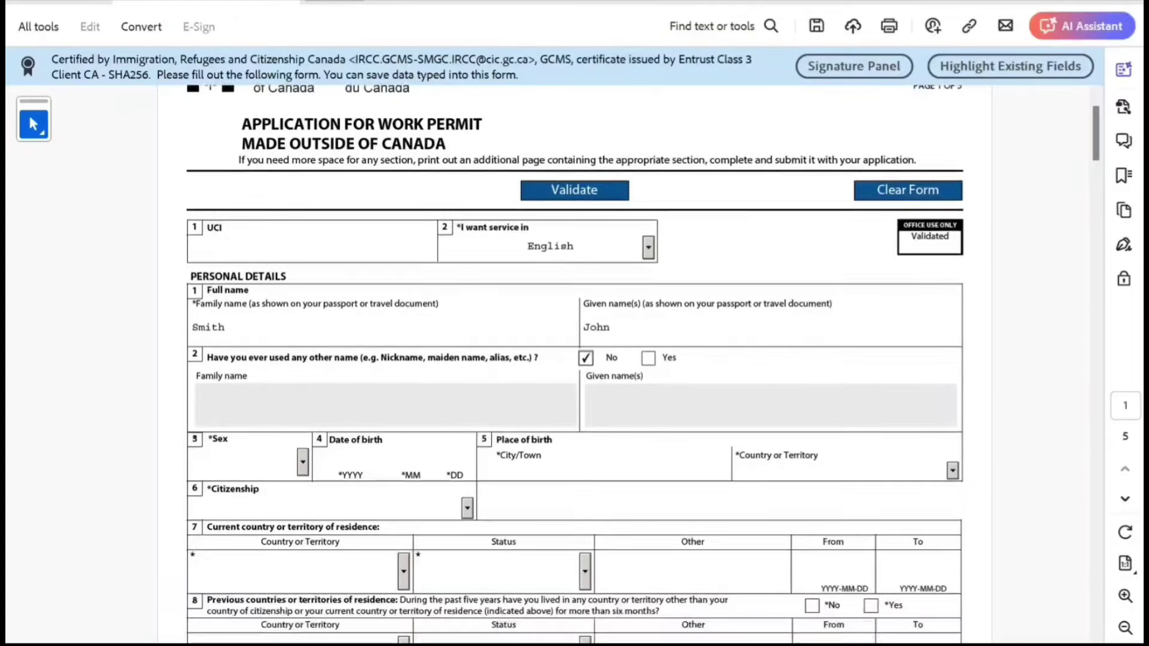
{"action": "key", "text": "alt+Down"}
{"action": "key", "text": "m"}
{"action": "key", "text": "Tab"}
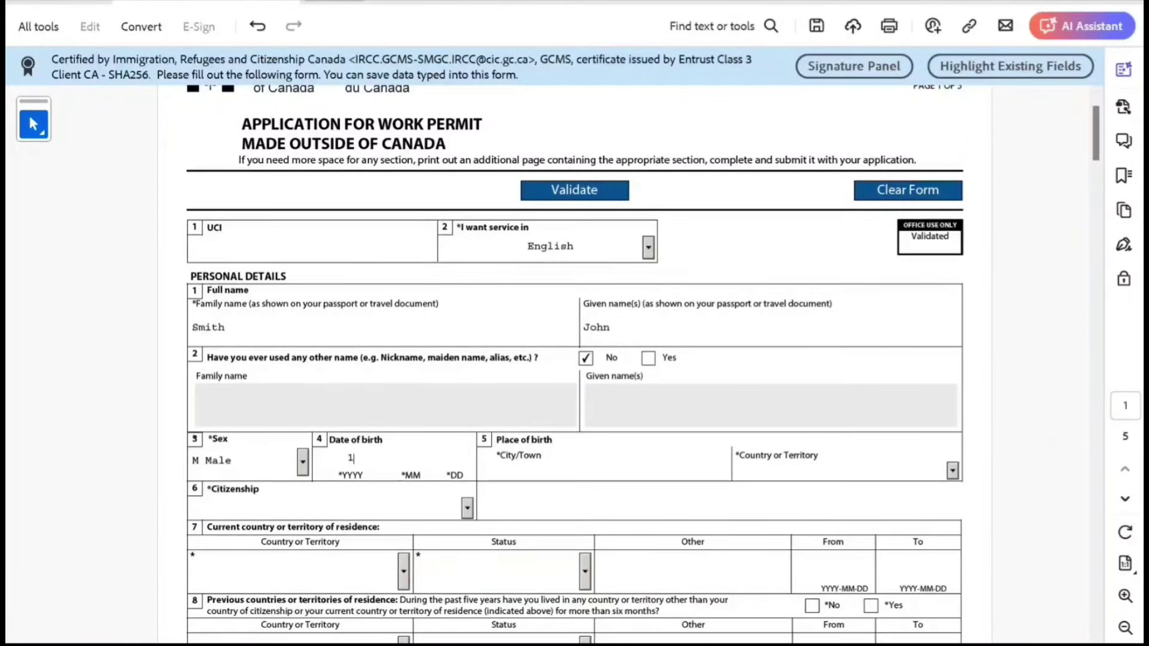
{"action": "type", "text": "1996"}
{"action": "key", "text": "Tab"}
{"action": "type", "text": "10"}
{"action": "key", "text": "Tab"}
{"action": "type", "text": "10"}
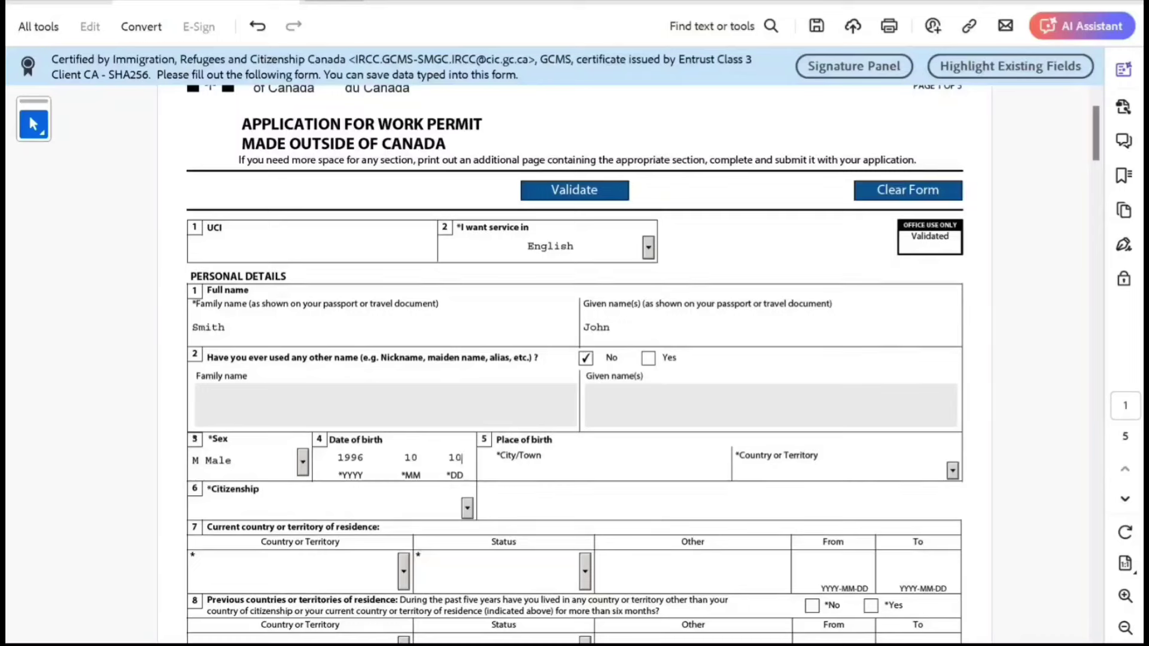
{"action": "key", "text": "Tab"}
{"action": "type", "text": "New Delhi"}
{"action": "key", "text": "Tab"}
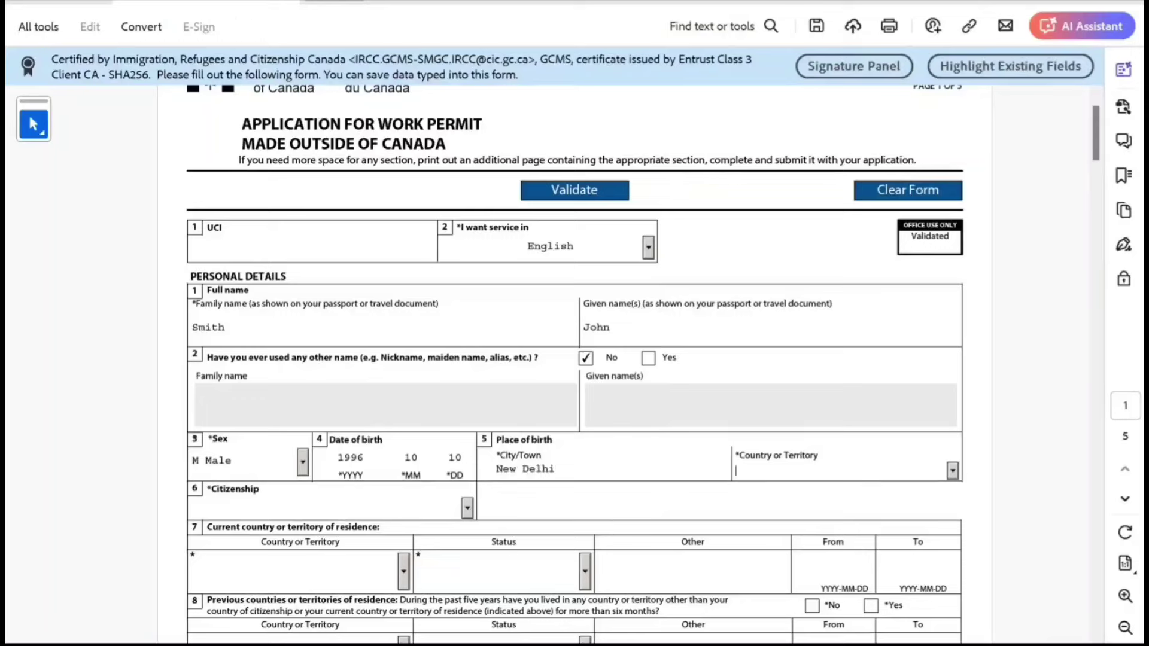
{"action": "type", "text": "India"}
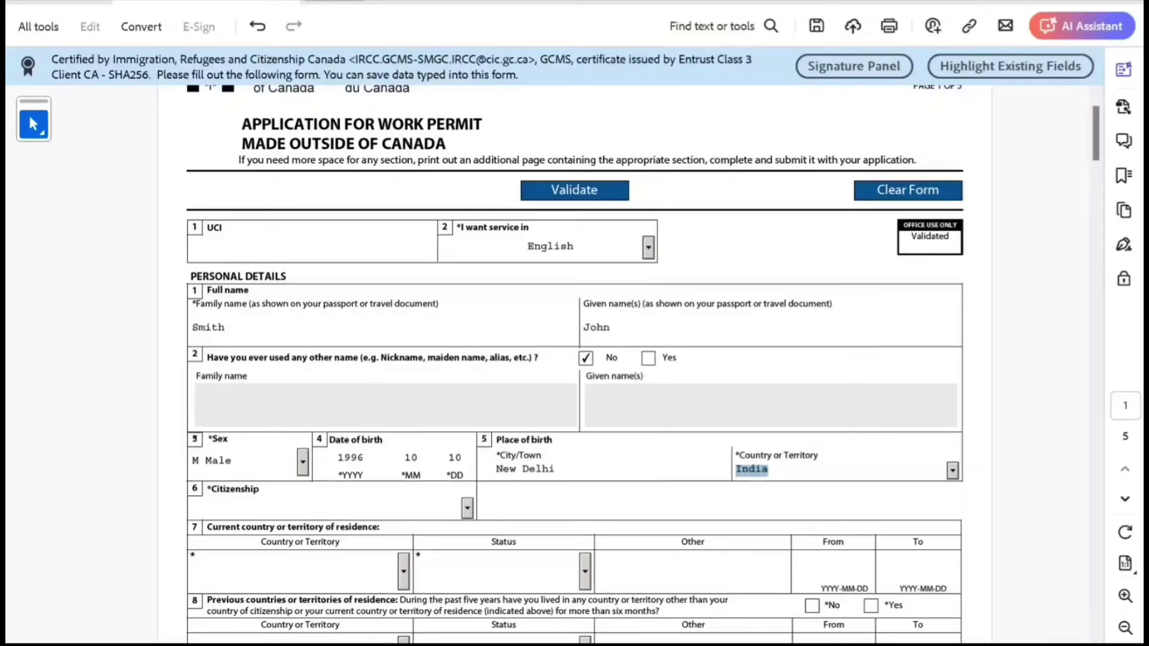
Set the country of citizenship to India.
{"action": "scroll", "coordinate": [575, 359], "scroll_direction": "down", "scroll_amount": 3}
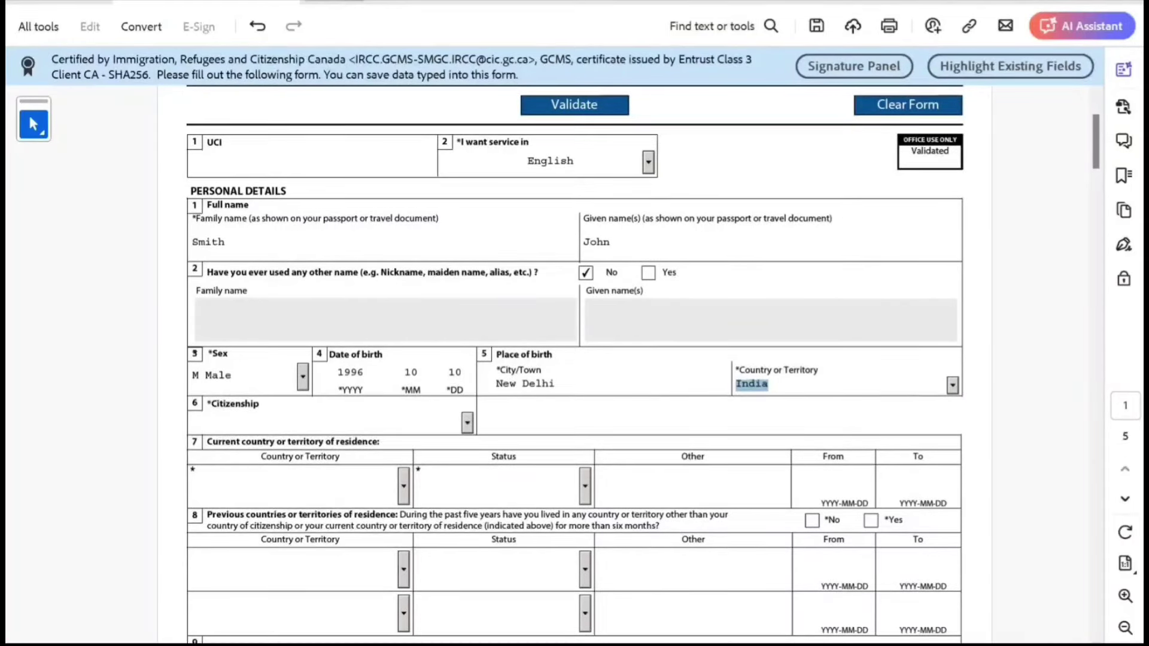
{"action": "left_click", "coordinate": [467, 423]}
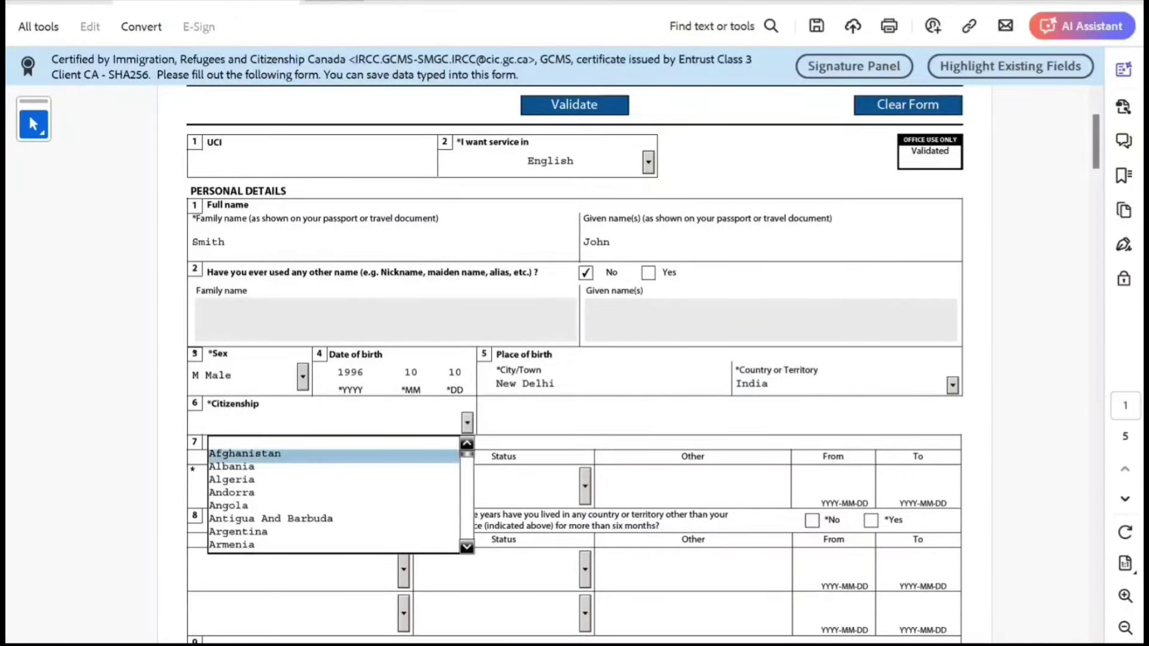
{"action": "type", "text": "India"}
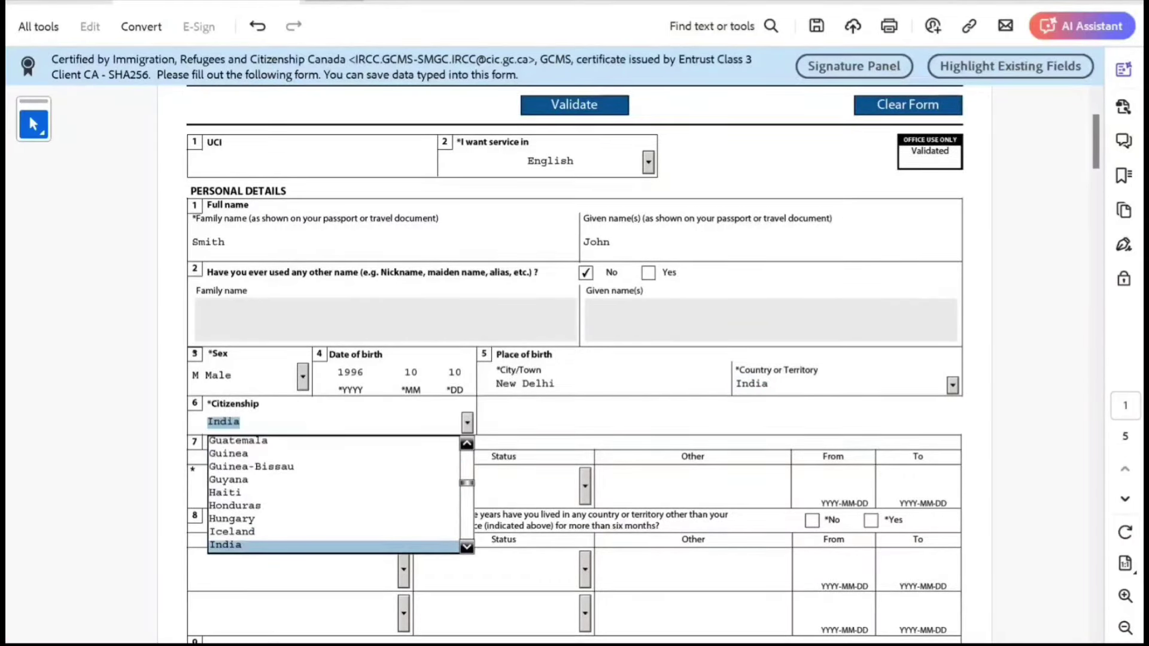
{"action": "key", "text": "Return"}
{"action": "key", "text": "Escape"}
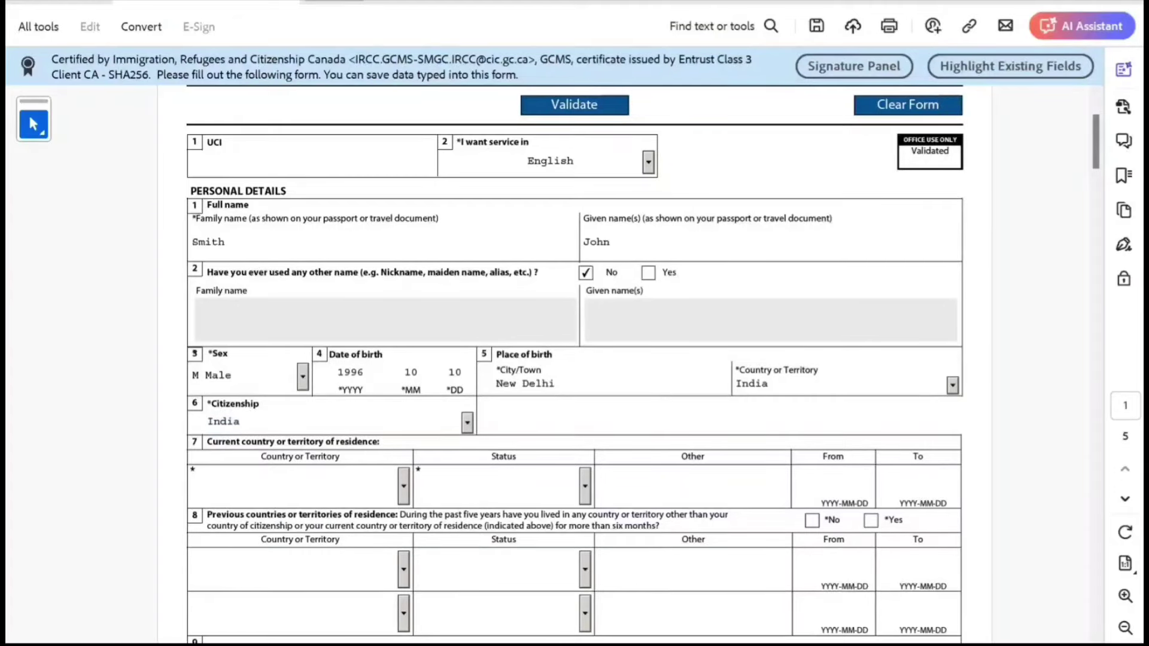
Set current country of residence to India with Citizen status.
{"action": "key", "text": "Tab"}
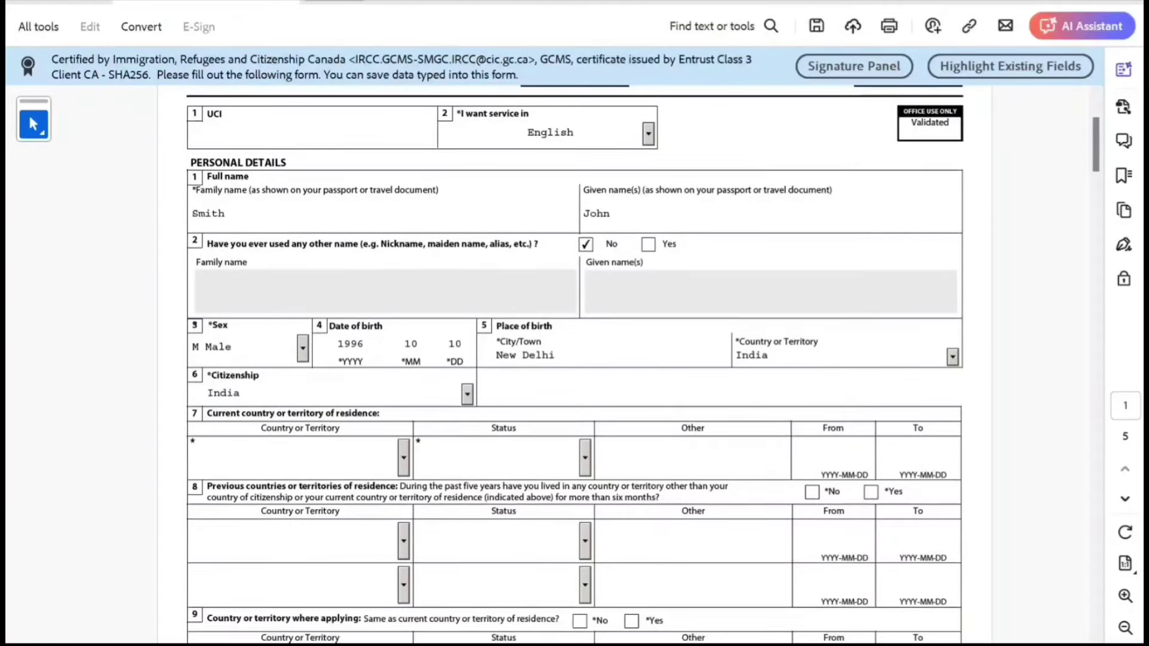
{"action": "key", "text": "alt+Down"}
{"action": "key", "text": "Down"}
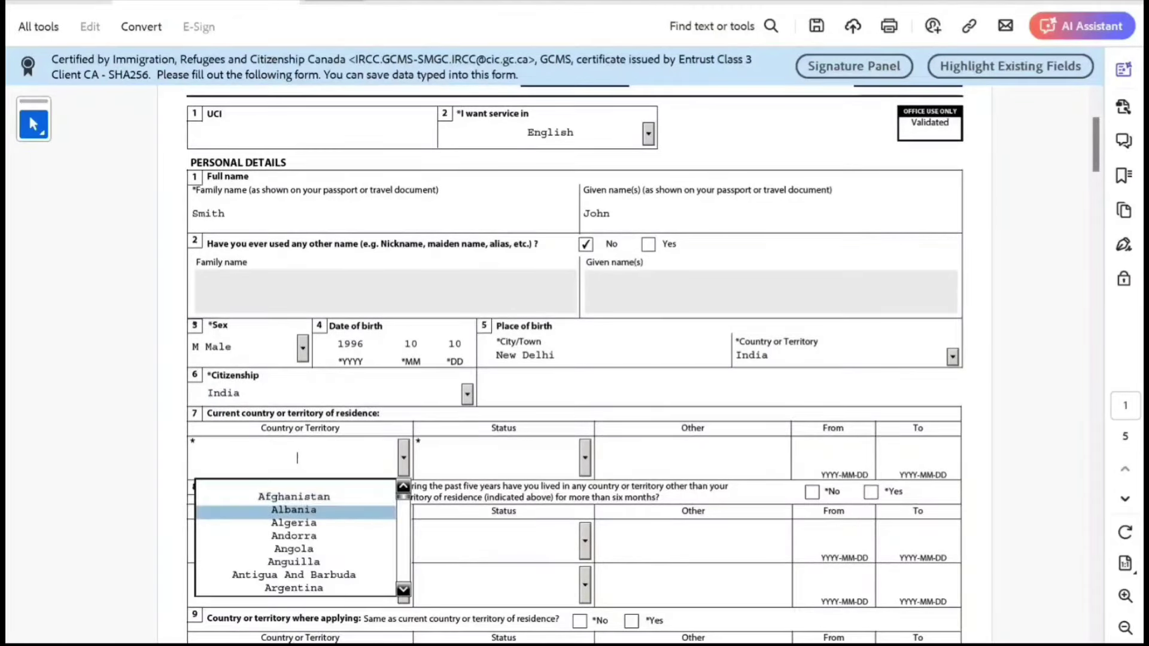
{"action": "type", "text": "in"}
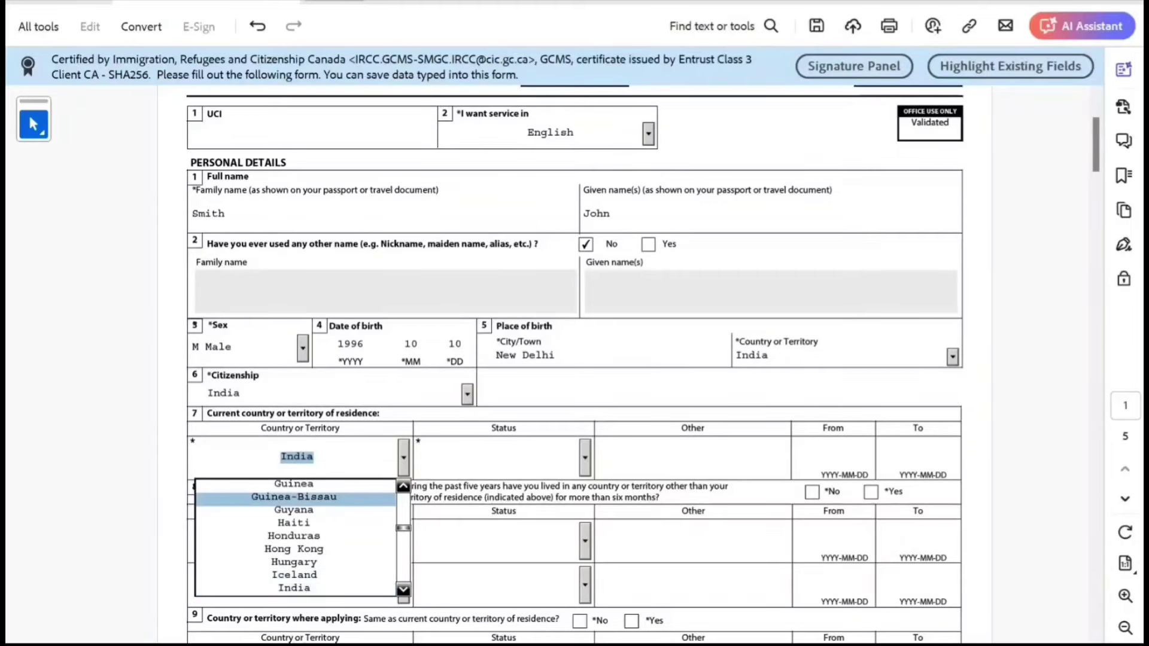
{"action": "key", "text": "Tab"}
{"action": "key", "text": "alt+Down"}
{"action": "key", "text": "Down"}
{"action": "key", "text": "Return"}
Answer No to previous residences, Yes to applying from residence country, and choose Single.
{"action": "scroll", "coordinate": [575, 364], "scroll_direction": "down", "scroll_amount": 1}
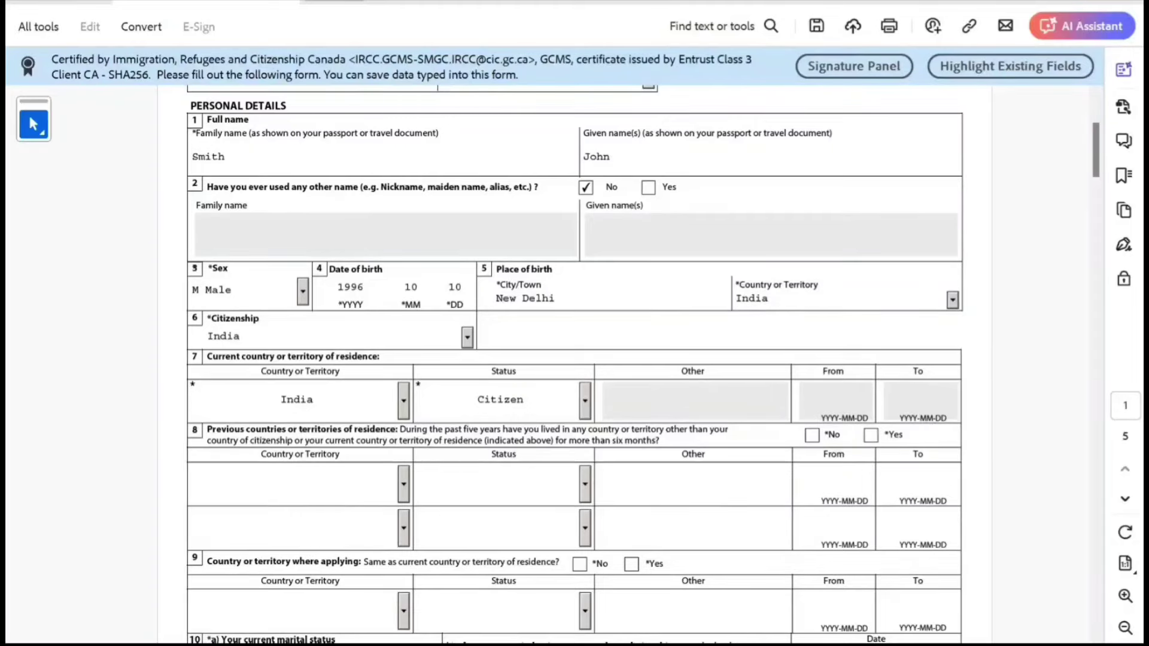
{"action": "left_click", "coordinate": [811, 435]}
{"action": "scroll", "coordinate": [574, 359], "scroll_direction": "down", "scroll_amount": 3}
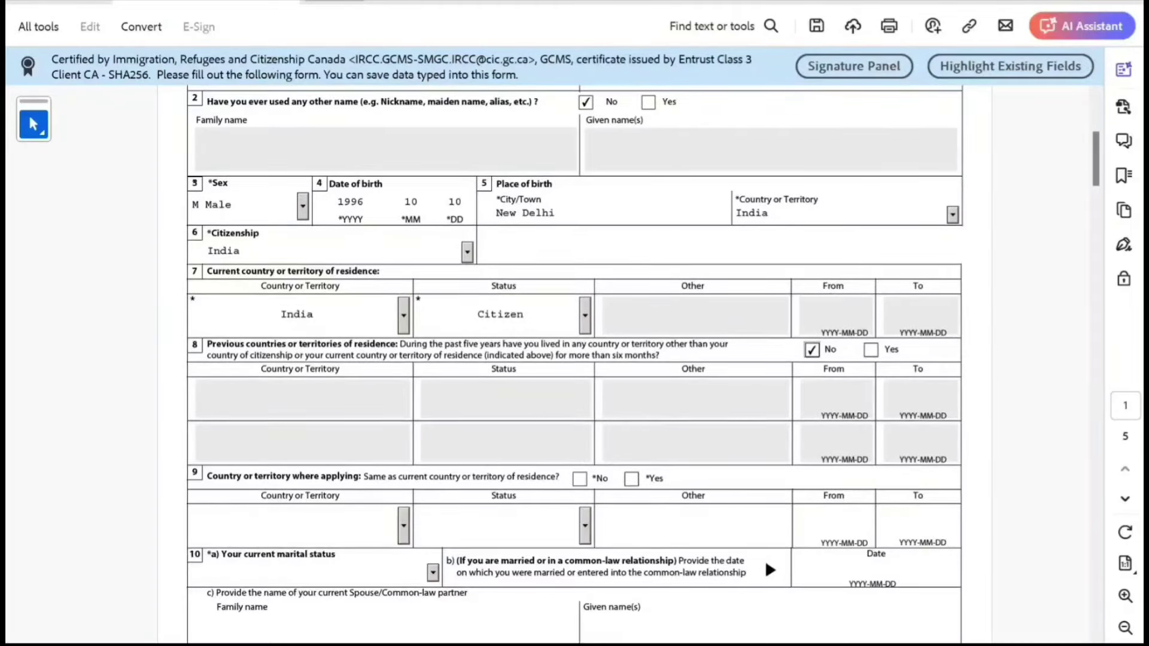
{"action": "left_click", "coordinate": [631, 478]}
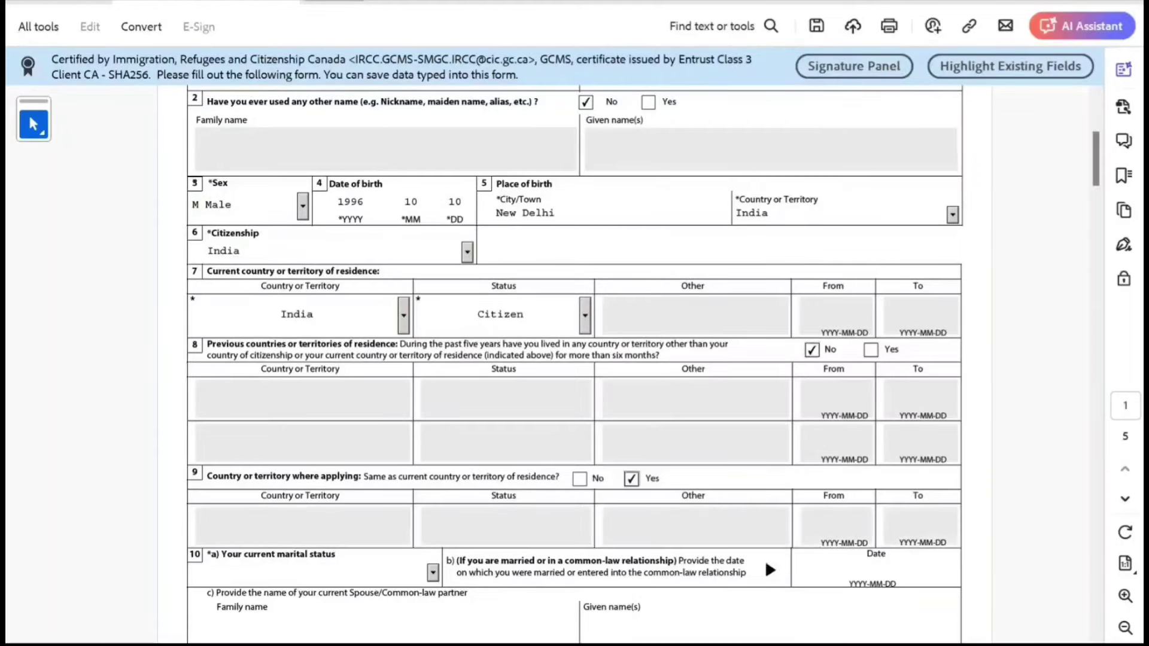
{"action": "scroll", "coordinate": [575, 359], "scroll_direction": "down", "scroll_amount": 3}
{"action": "left_click", "coordinate": [432, 487]}
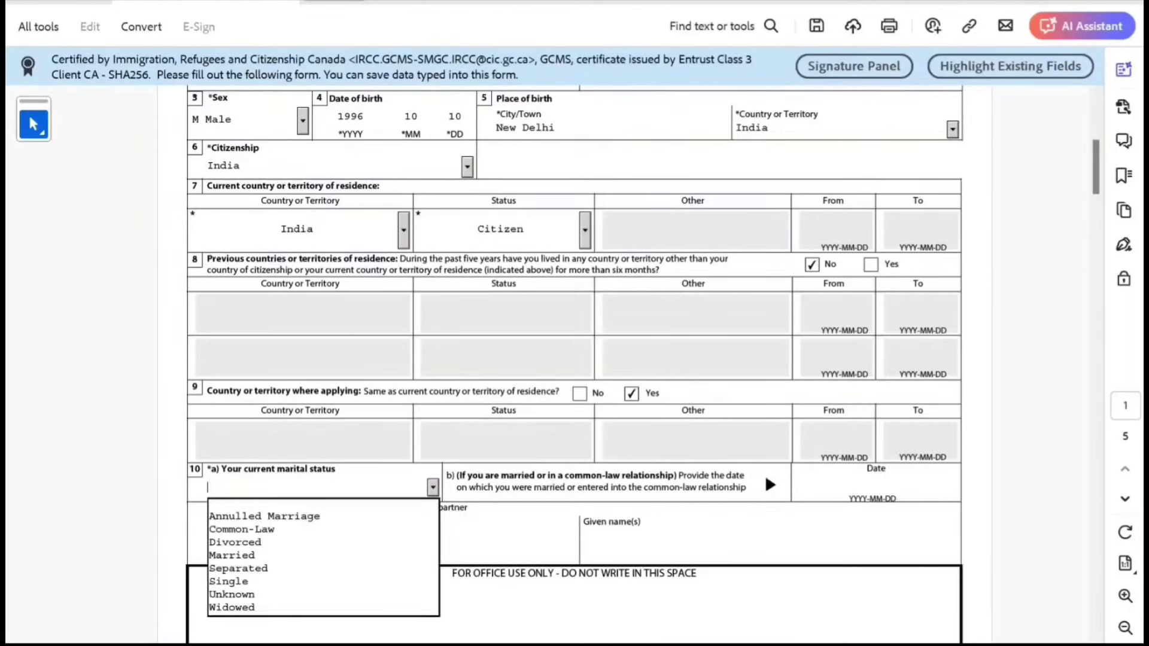
{"action": "key", "text": "Down"}
{"action": "key", "text": "Down"}
{"action": "key", "text": "Down"}
{"action": "key", "text": "Down"}
{"action": "key", "text": "Down"}
{"action": "key", "text": "Down"}
{"action": "key", "text": "Return"}
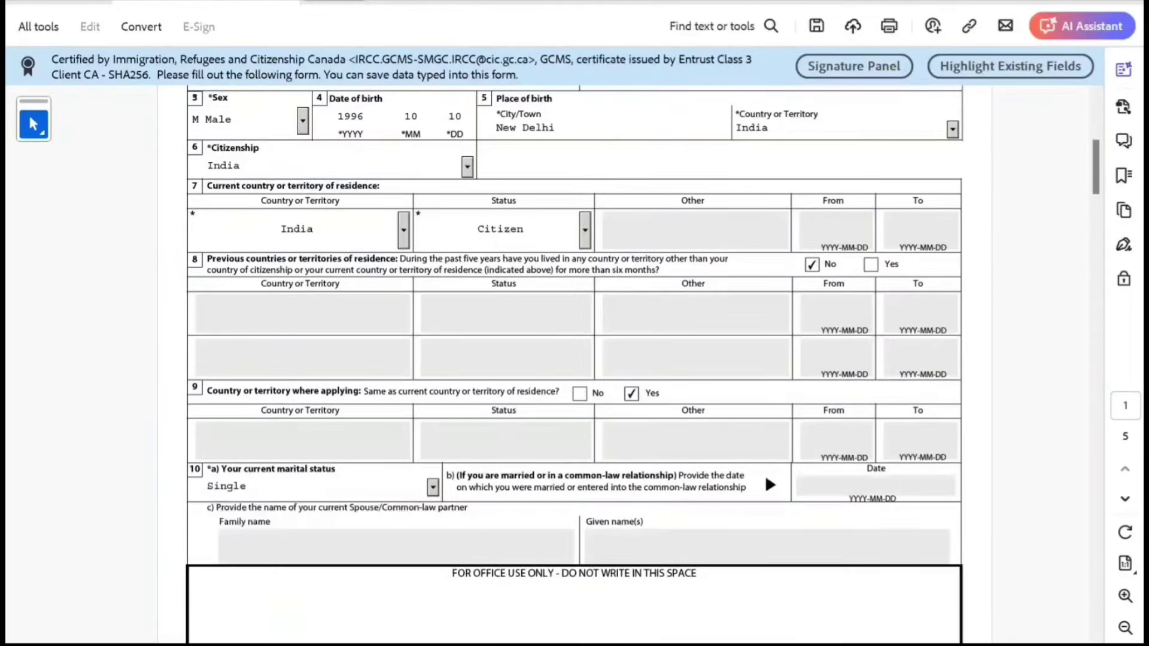
{"action": "scroll", "coordinate": [575, 359], "scroll_direction": "down", "scroll_amount": 2}
{"action": "scroll", "coordinate": [574, 359], "scroll_direction": "down", "scroll_amount": 10}
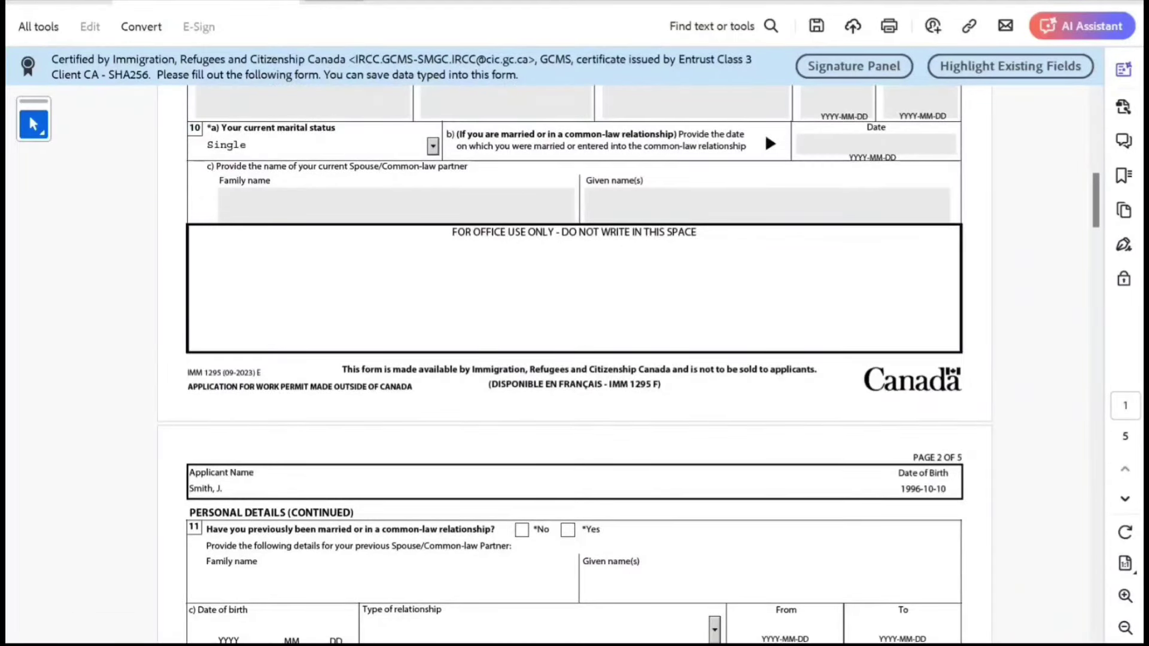
Answer No to previous marriage, set native language Hindi, English ability, and no language test.
{"action": "left_click", "coordinate": [522, 529]}
{"action": "scroll", "coordinate": [575, 359], "scroll_direction": "down", "scroll_amount": 8}
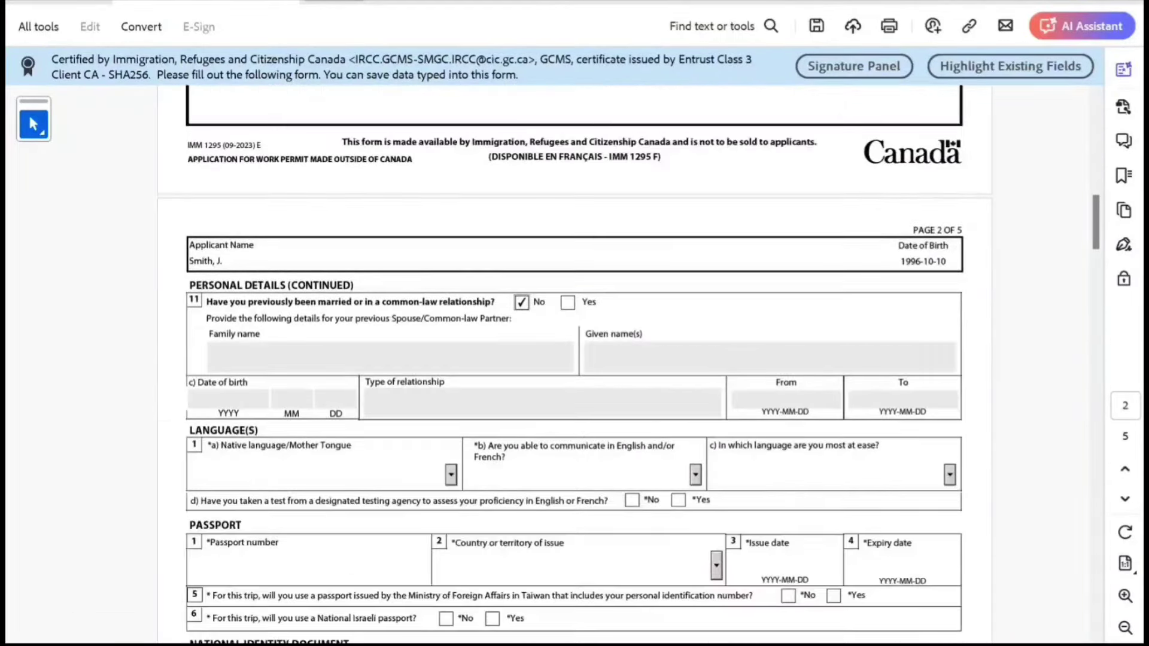
{"action": "left_click", "coordinate": [207, 475]}
{"action": "type", "text": "Hadiyya"}
{"action": "key", "text": "Down"}
{"action": "key", "text": "Down"}
{"action": "key", "text": "Down"}
{"action": "key", "text": "Down"}
{"action": "key", "text": "Down"}
{"action": "key", "text": "Down"}
{"action": "key", "text": "Down"}
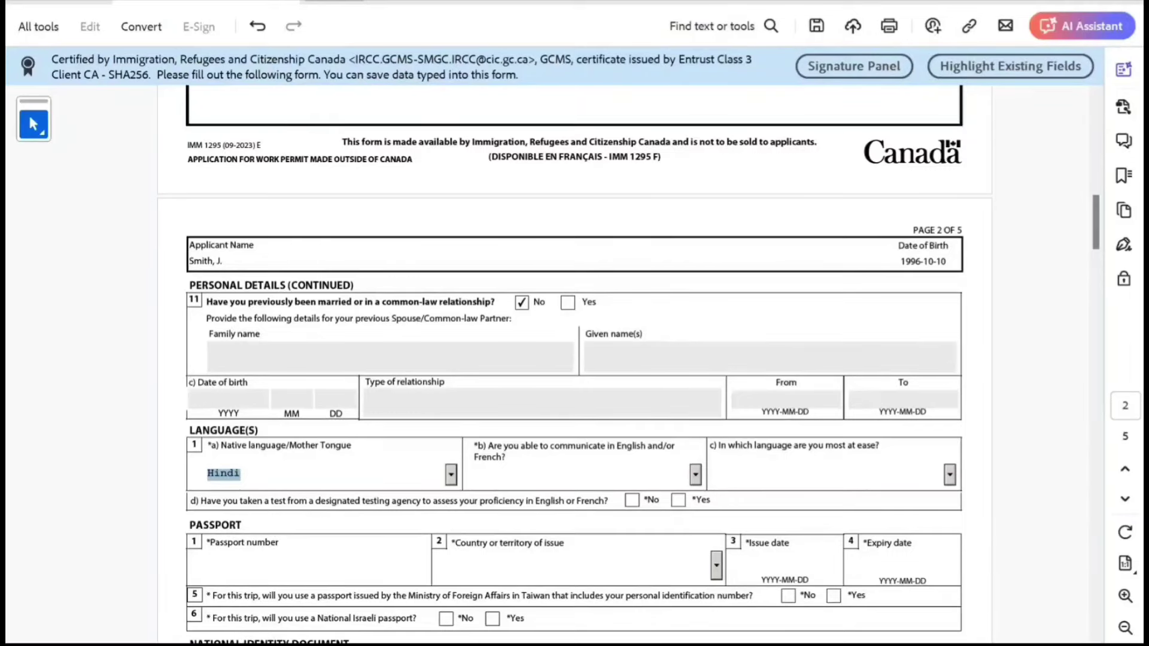
{"action": "key", "text": "Tab"}
{"action": "key", "text": "alt+Down"}
{"action": "key", "text": "Down"}
{"action": "key", "text": "Return"}
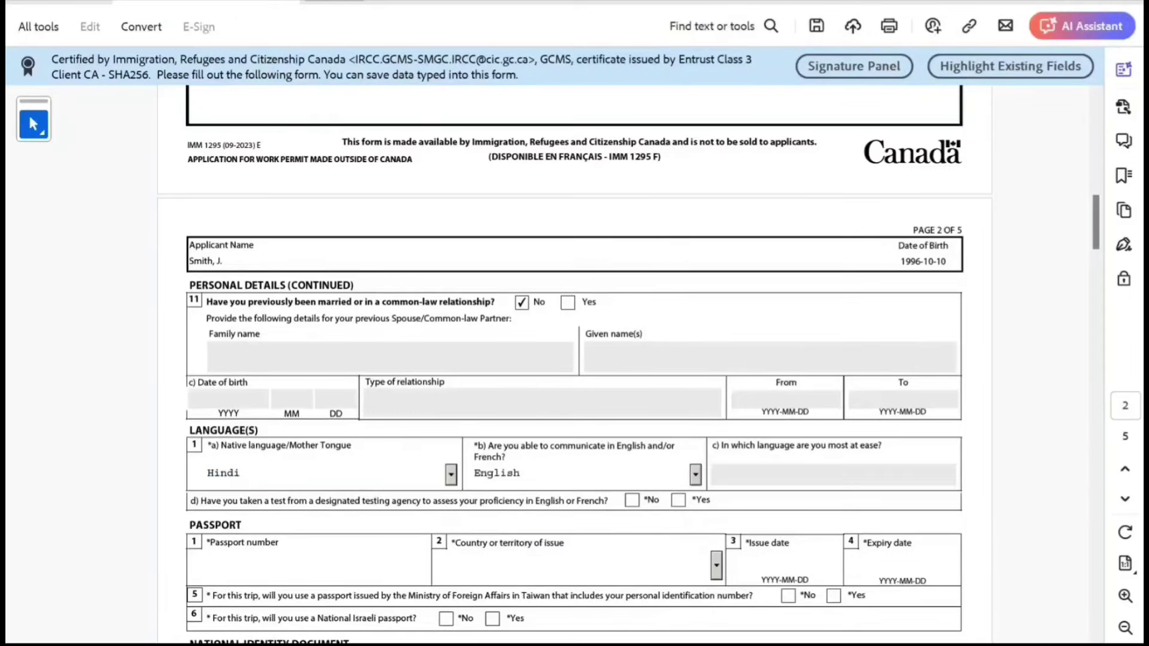
{"action": "key", "text": "Tab"}
{"action": "key", "text": "space"}
Enter the passport number, issuing country IND (India), and issue date 2022-02-22.
{"action": "scroll", "coordinate": [568, 365], "scroll_direction": "down", "scroll_amount": 1}
{"action": "key", "text": "Tab"}
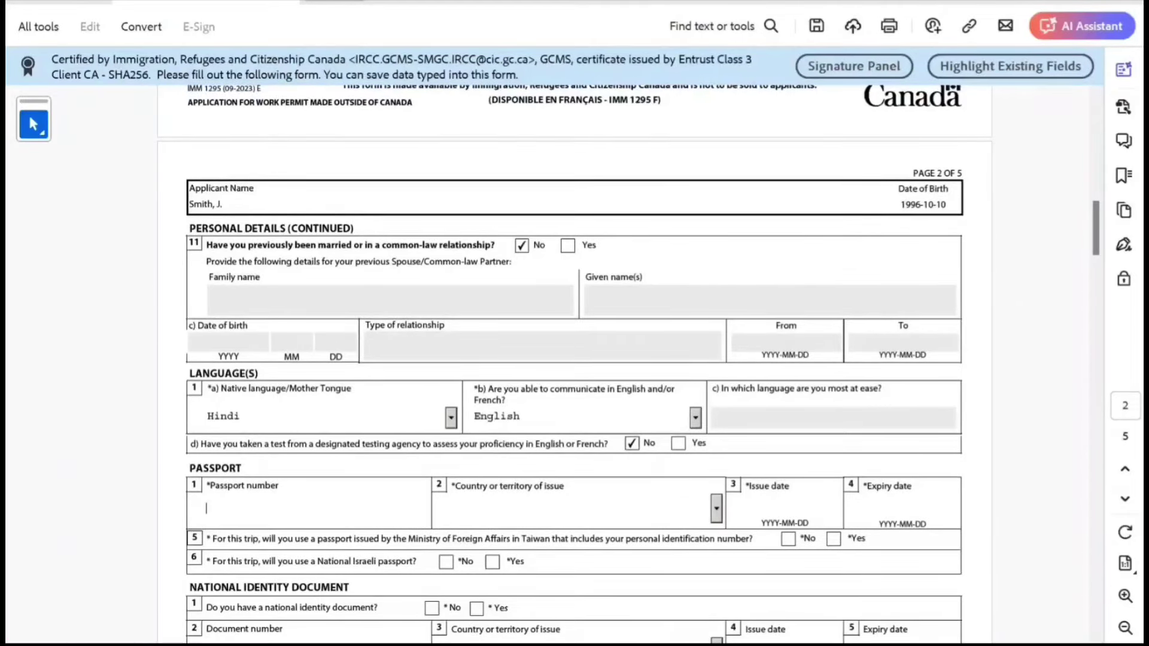
{"action": "type", "text": "K787878878787"}
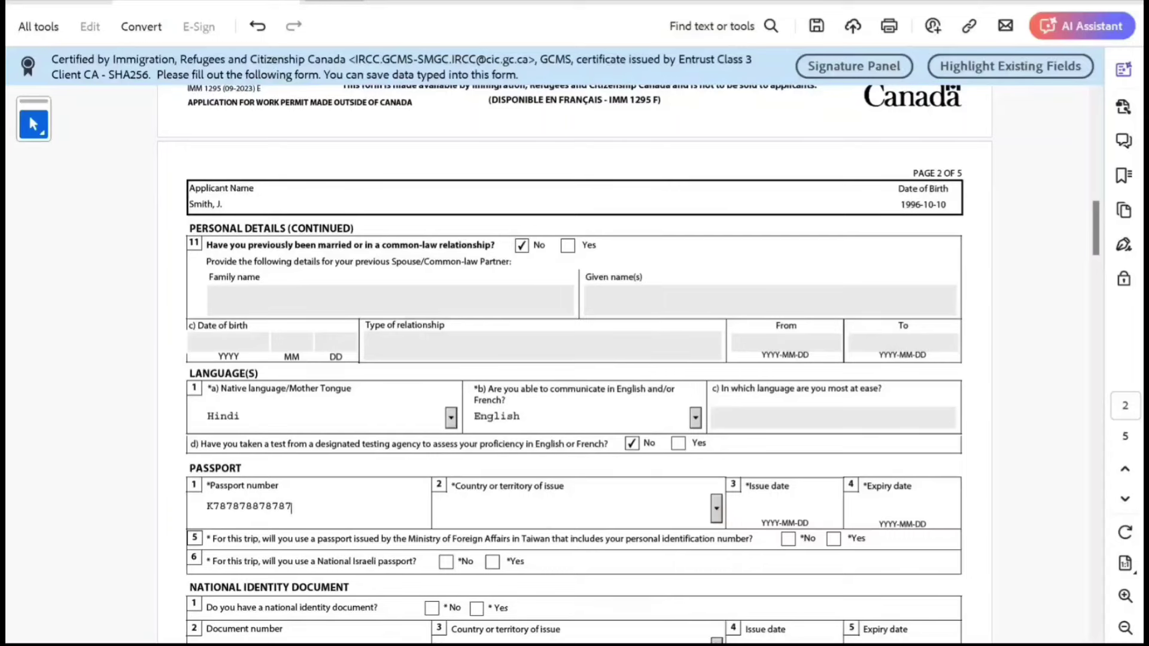
{"action": "key", "text": "Tab"}
{"action": "type", "text": "IND"}
{"action": "left_click", "coordinate": [792, 506]}
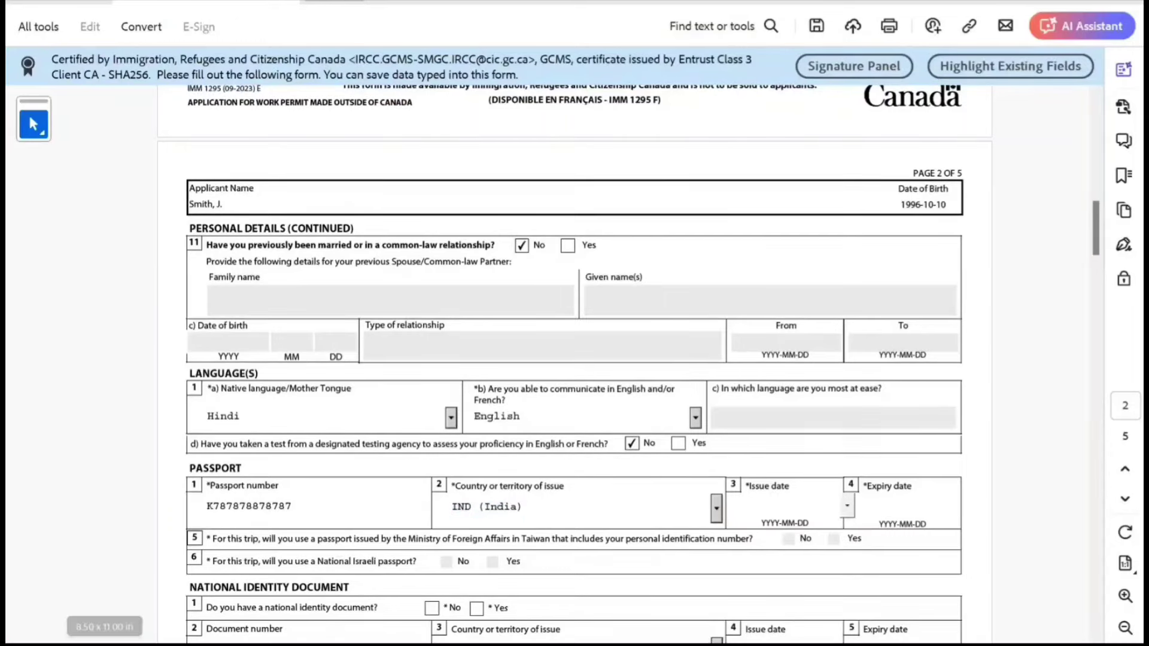
{"action": "left_click", "coordinate": [846, 506]}
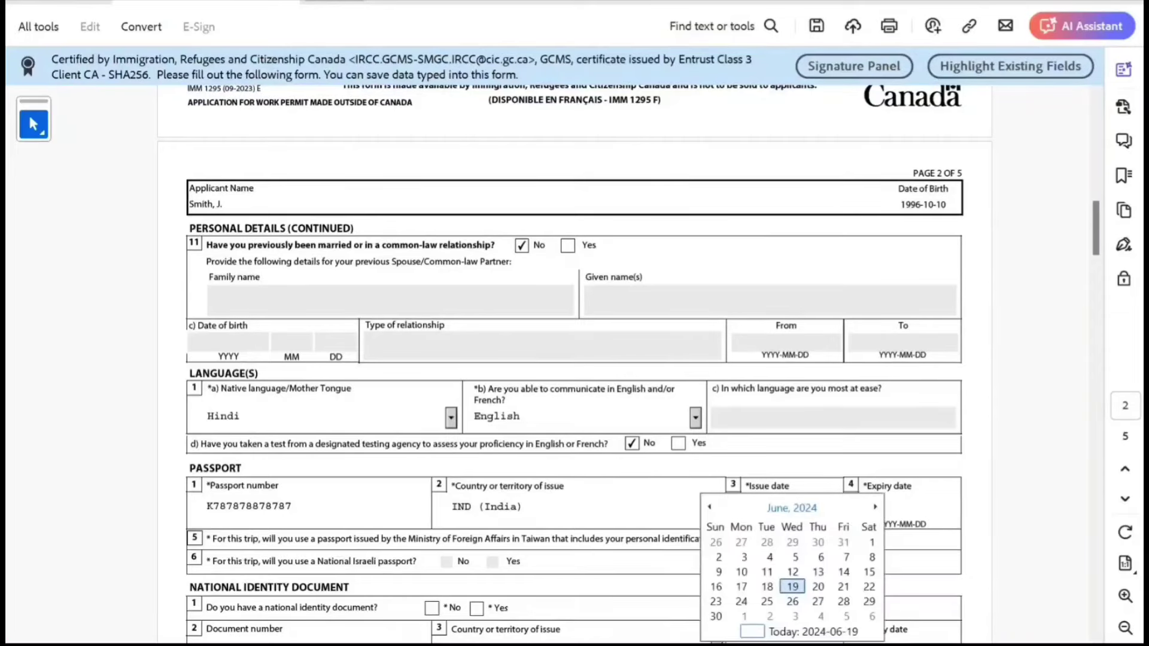
{"action": "left_click", "coordinate": [791, 506]}
{"action": "left_click", "coordinate": [709, 506]}
{"action": "left_click", "coordinate": [709, 506]}
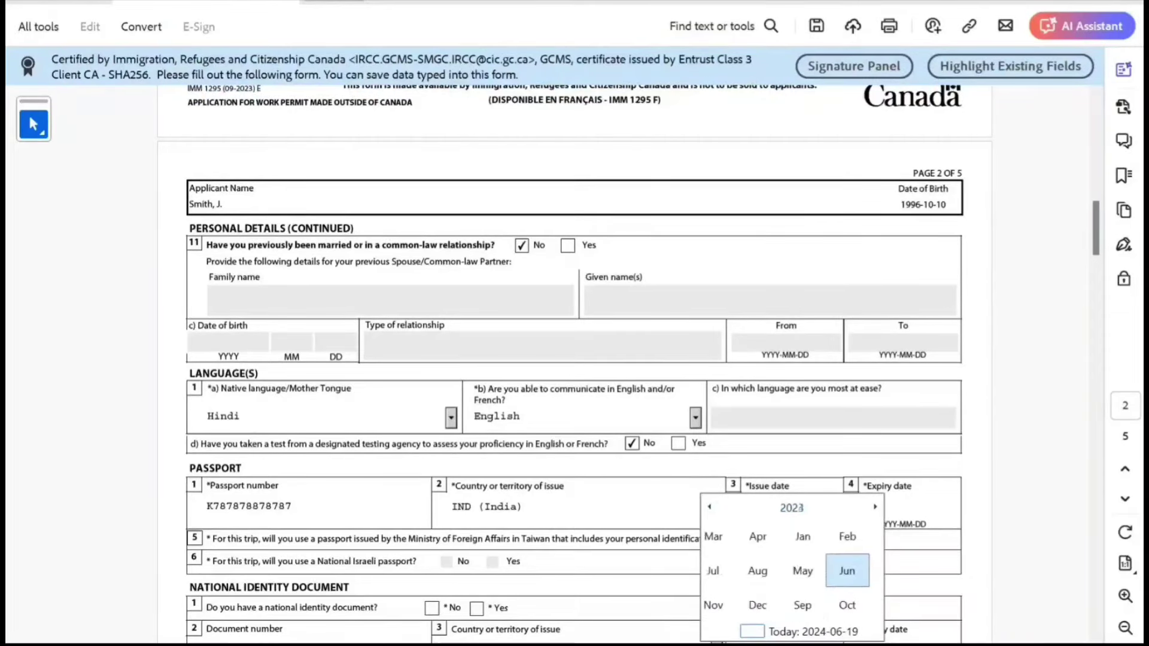
{"action": "left_click", "coordinate": [769, 537]}
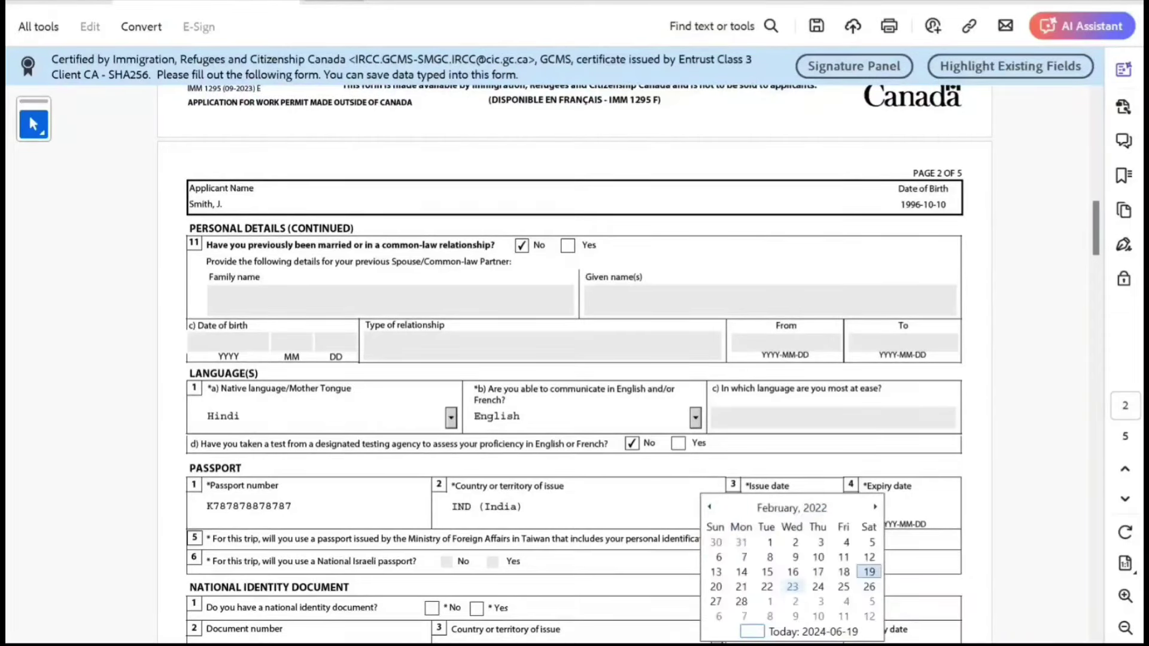
{"action": "left_click", "coordinate": [767, 586]}
Set the passport expiry date to 2032-11-30.
{"action": "left_click", "coordinate": [910, 505]}
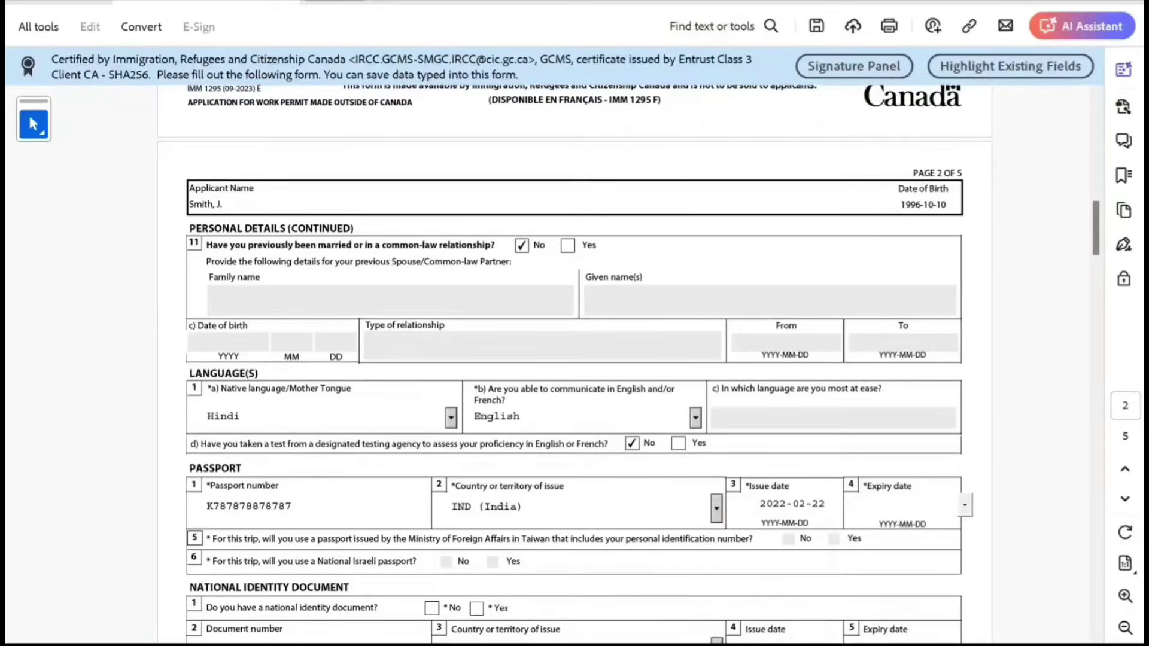
{"action": "key", "text": "alt+Down"}
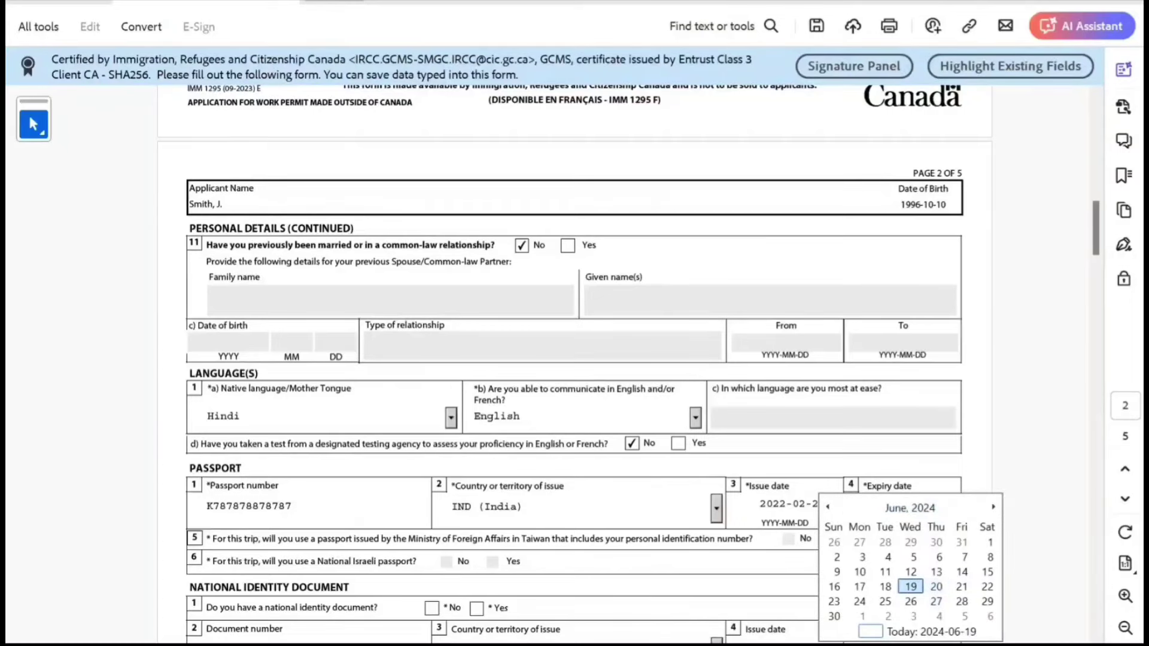
{"action": "left_click", "coordinate": [910, 507]}
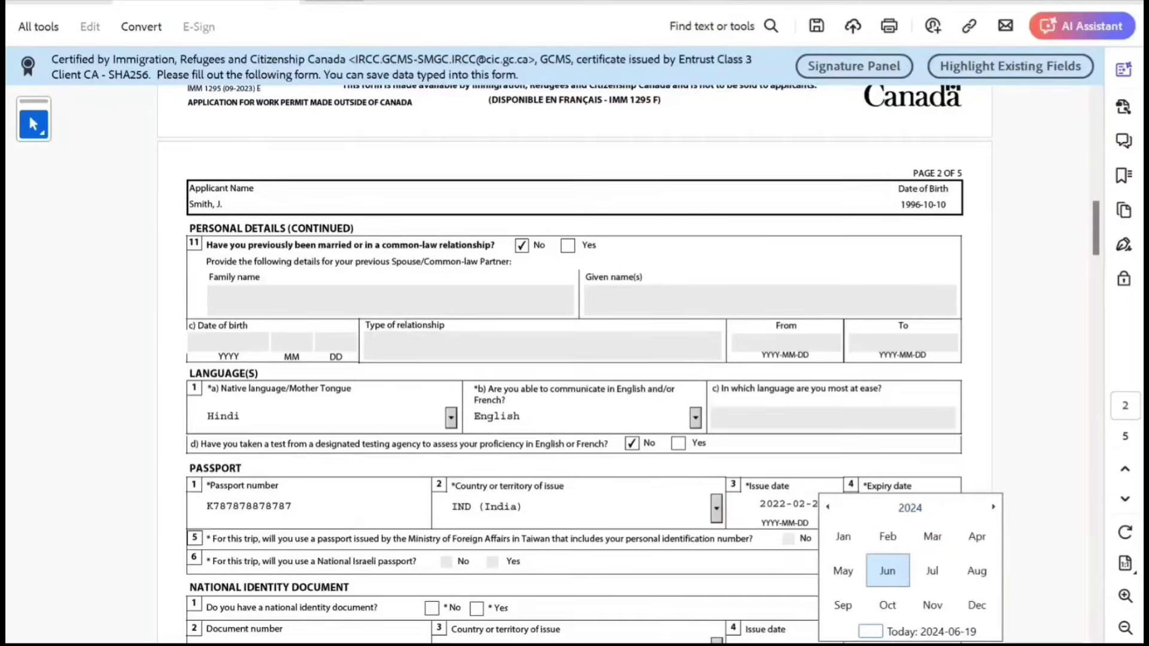
{"action": "key", "text": "Page_Down"}
{"action": "key", "text": "Page_Down"}
{"action": "key", "text": "Page_Down"}
{"action": "key", "text": "Page_Down"}
{"action": "key", "text": "Page_Down"}
{"action": "key", "text": "Page_Down"}
{"action": "key", "text": "Page_Down"}
{"action": "key", "text": "Page_Down"}
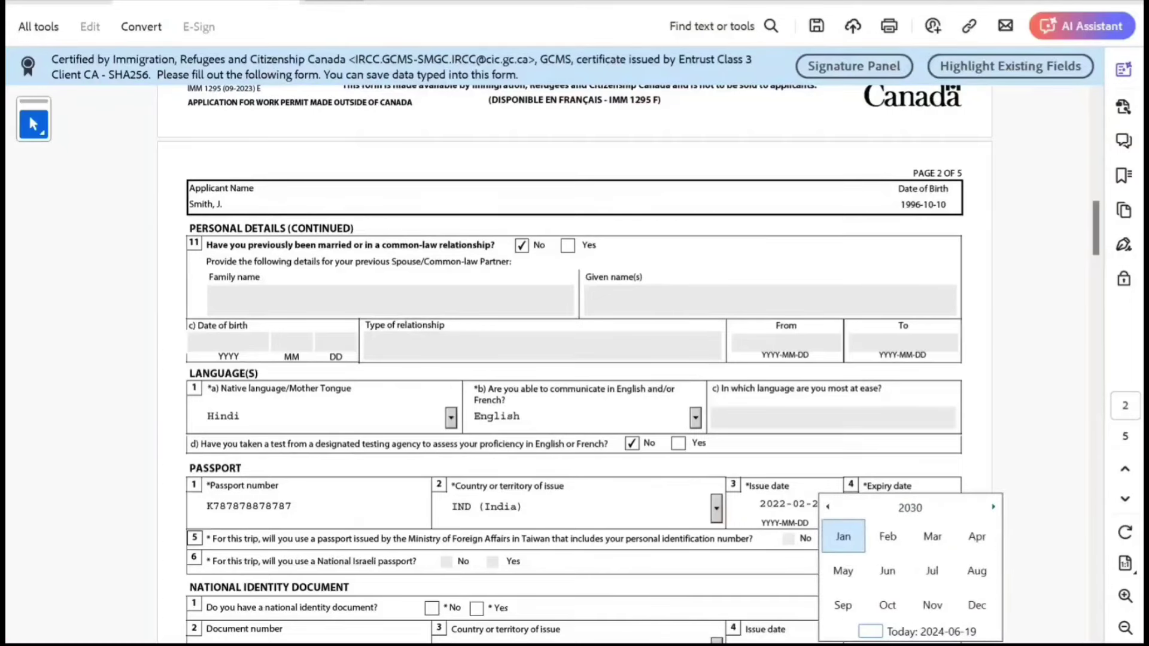
{"action": "left_click", "coordinate": [932, 605]}
{"action": "left_click", "coordinate": [885, 601]}
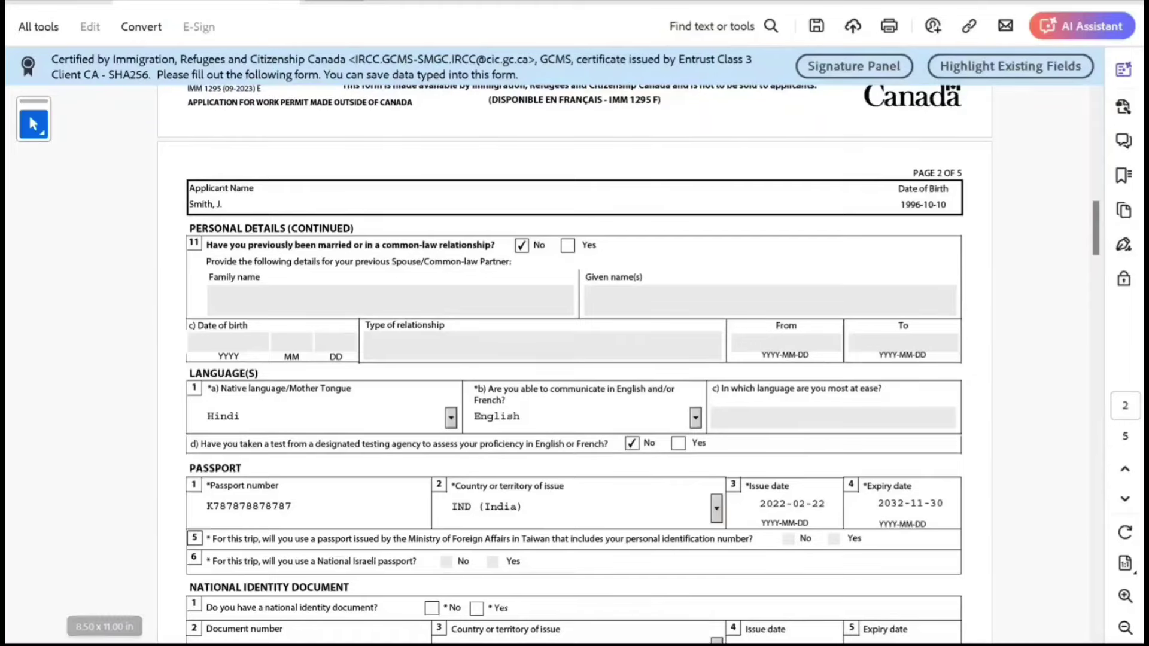
Answer Yes to national identity document, enter its number and country, and No to US PR.
{"action": "scroll", "coordinate": [574, 365], "scroll_direction": "down", "scroll_amount": 2}
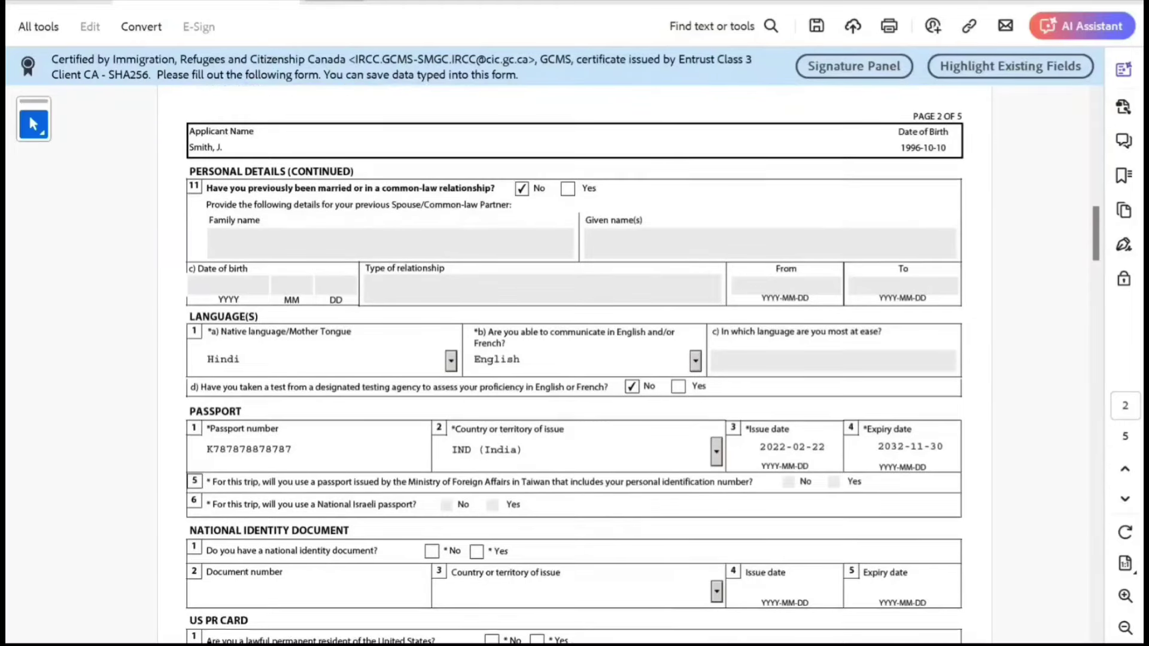
{"action": "scroll", "coordinate": [574, 365], "scroll_direction": "down", "scroll_amount": 2}
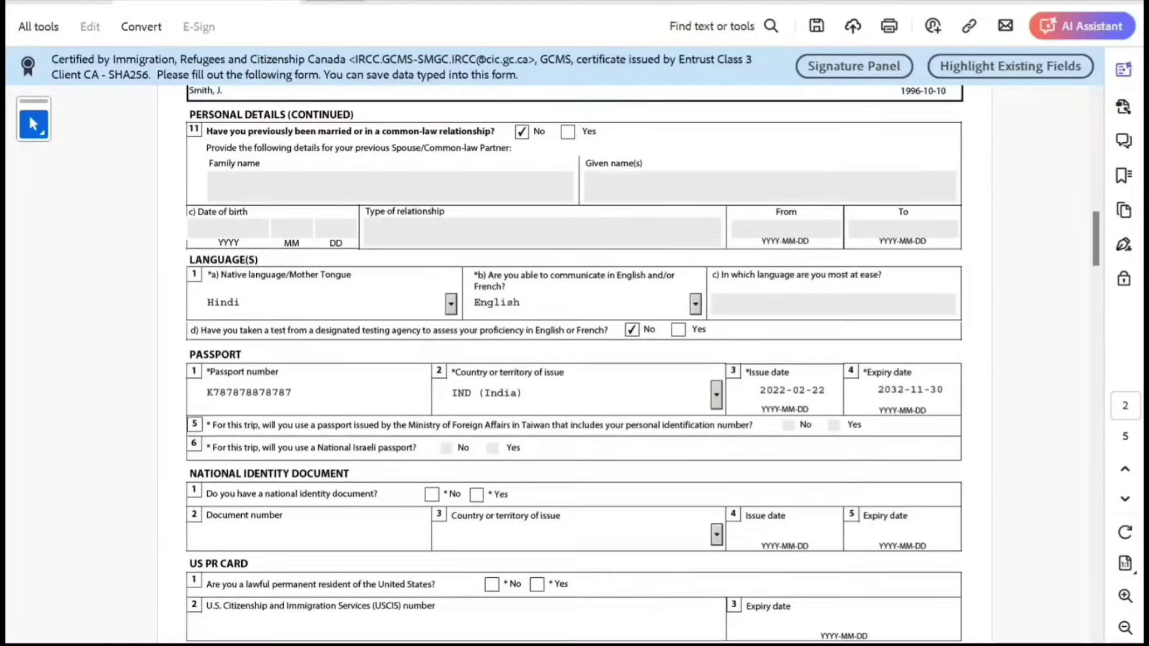
{"action": "left_click", "coordinate": [476, 494]}
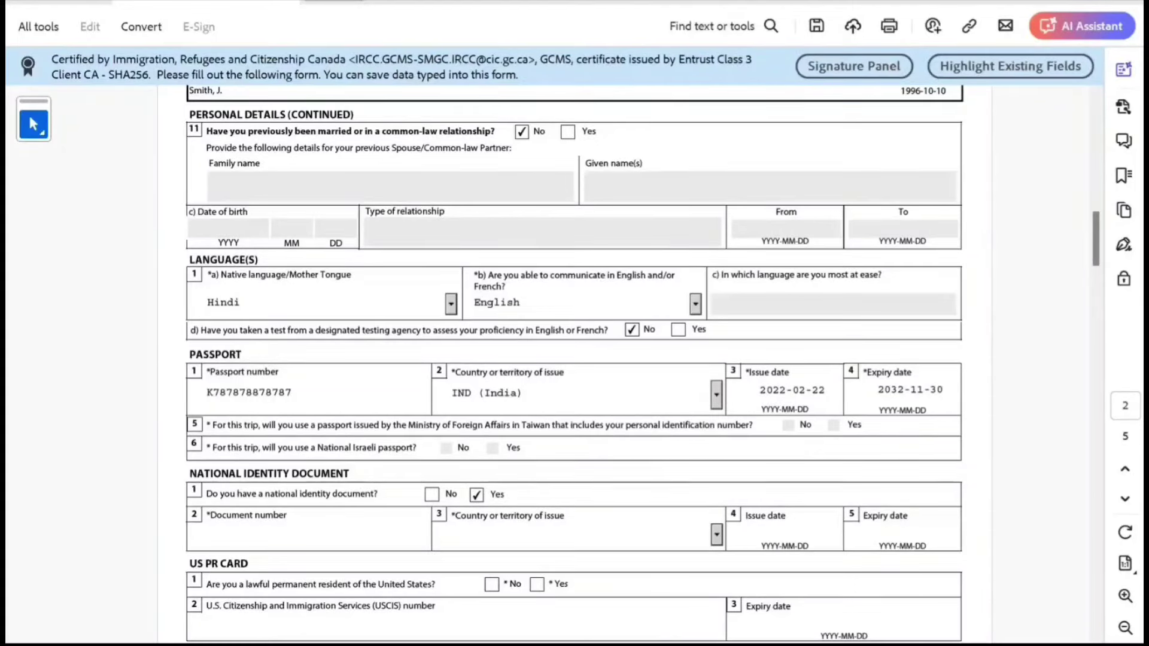
{"action": "type", "text": "khhjhjhjhjh"}
{"action": "key", "text": "Tab"}
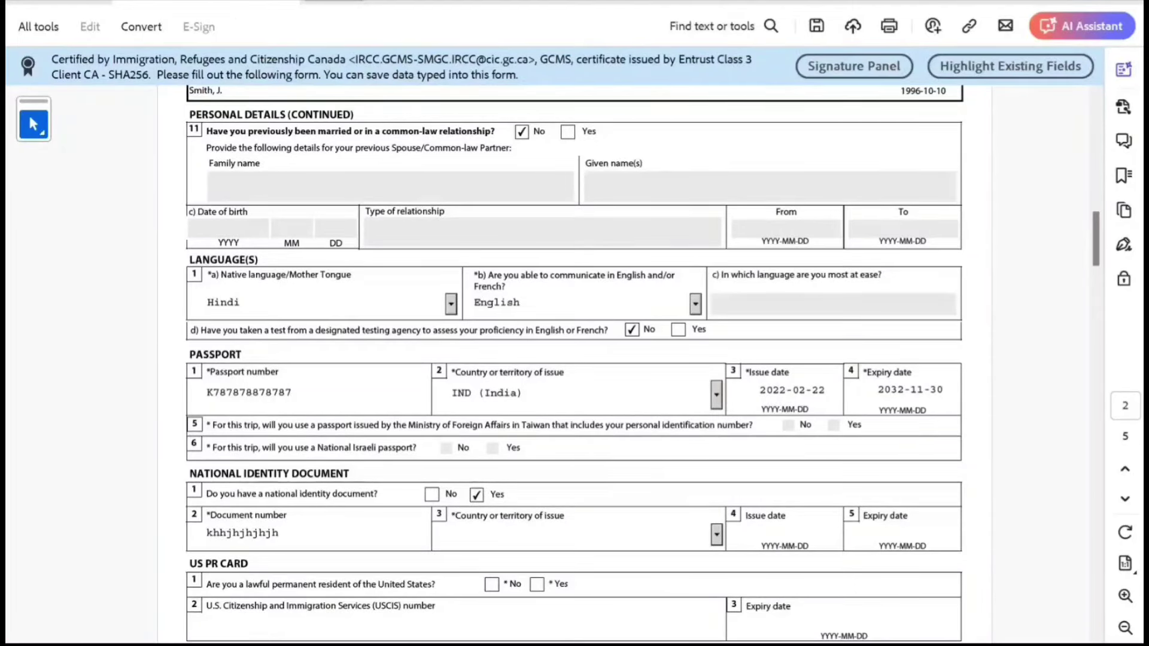
{"action": "type", "text": "ia)"}
{"action": "key", "text": "Tab"}
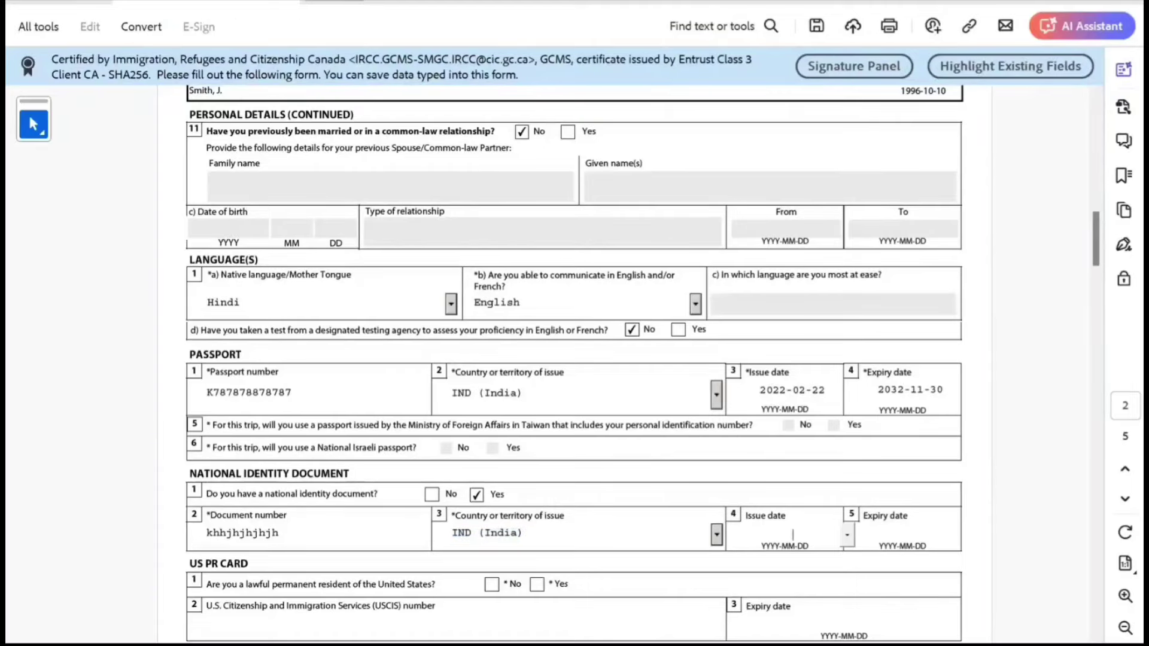
{"action": "scroll", "coordinate": [575, 365], "scroll_direction": "down", "scroll_amount": 2}
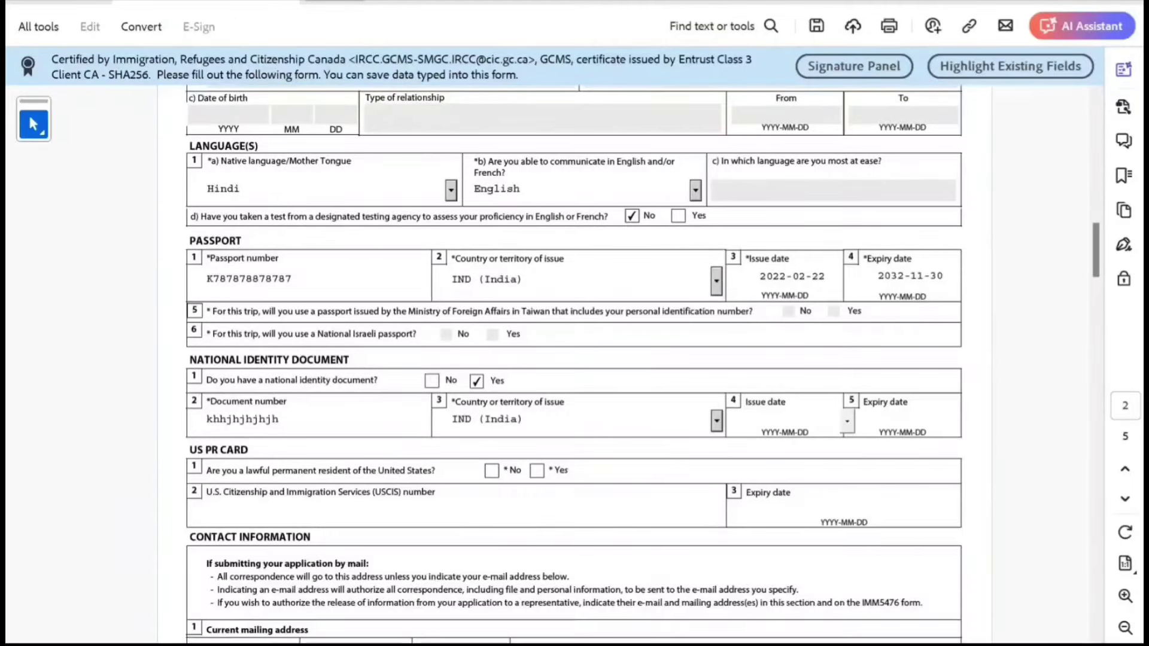
{"action": "left_click", "coordinate": [491, 470]}
Enter the mailing address: apartment and street details, New Delhi, India, postal code and Delhi district.
{"action": "scroll", "coordinate": [574, 365], "scroll_direction": "down", "scroll_amount": 4}
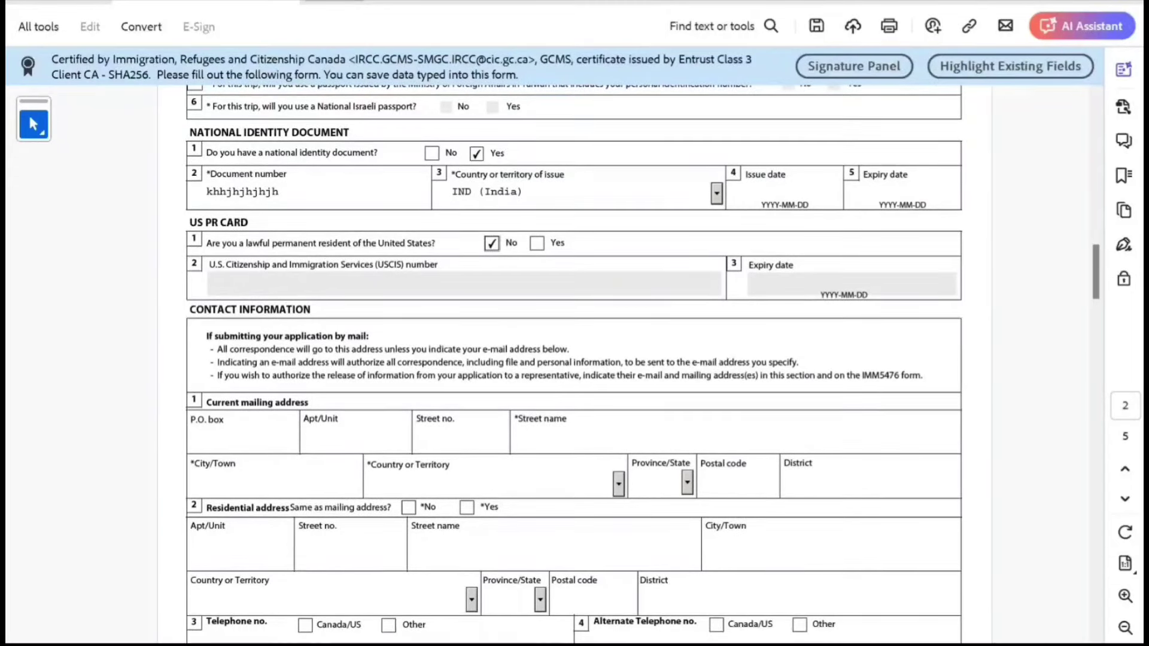
{"action": "left_click", "coordinate": [353, 437]}
{"action": "type", "text": "1"}
{"action": "key", "text": "Tab"}
{"action": "type", "text": "1"}
{"action": "key", "text": "Tab"}
{"action": "type", "text": "svfvfdx"}
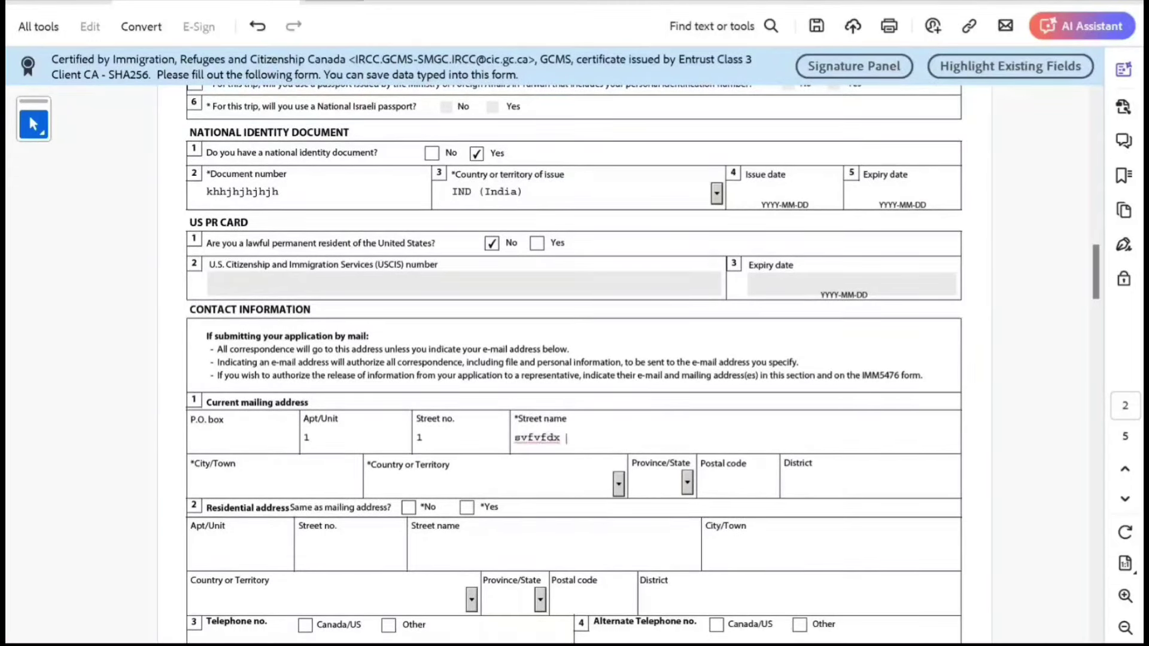
{"action": "key", "text": "Tab"}
{"action": "type", "text": "New Delhi"}
{"action": "key", "text": "Tab"}
{"action": "type", "text": "India"}
{"action": "key", "text": "Tab"}
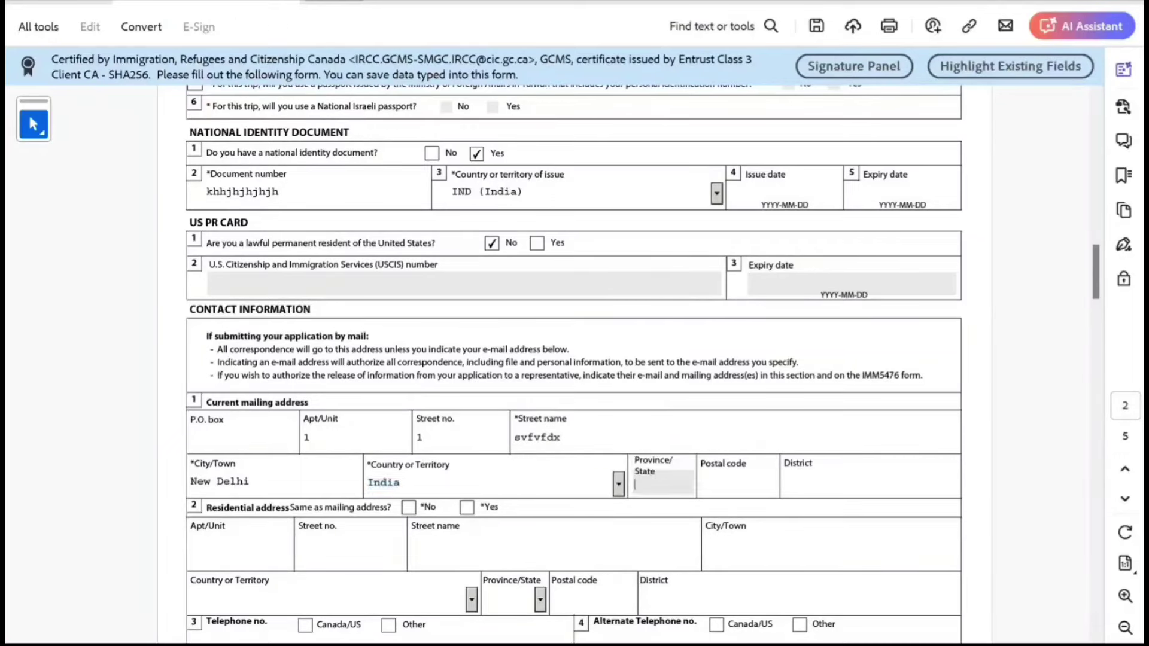
{"action": "type", "text": "90909099"}
{"action": "key", "text": "Tab"}
{"action": "type", "text": "Delhi"}
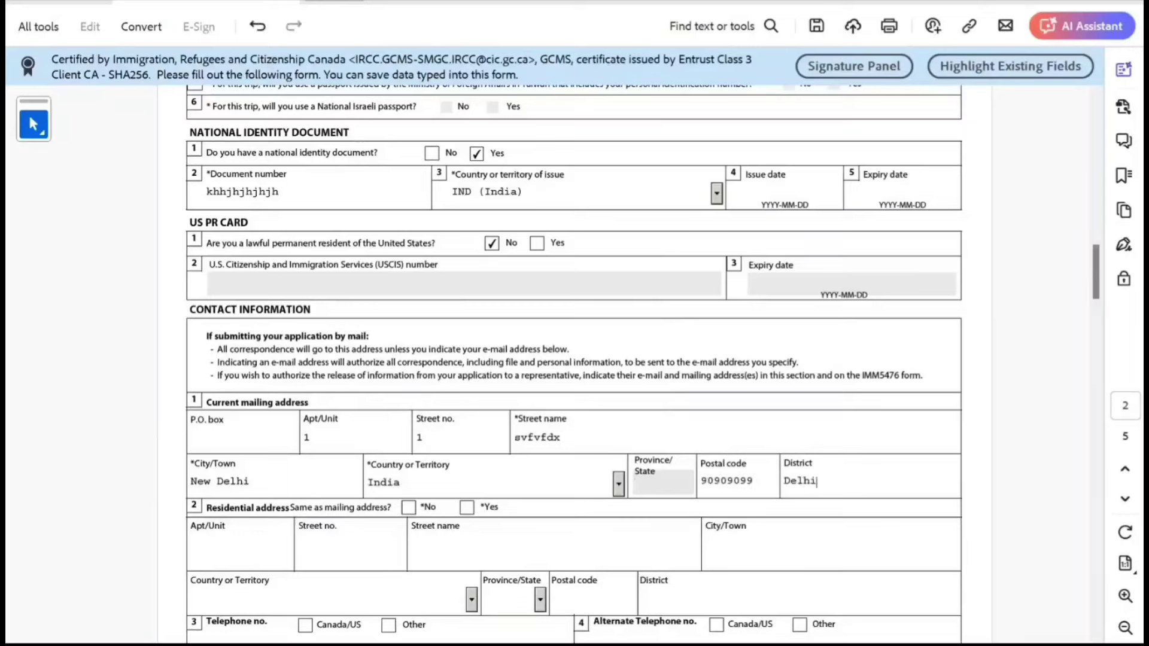
Mark the residential address as same as mailing and add a cellular phone with country code 91.
{"action": "left_click", "coordinate": [466, 507]}
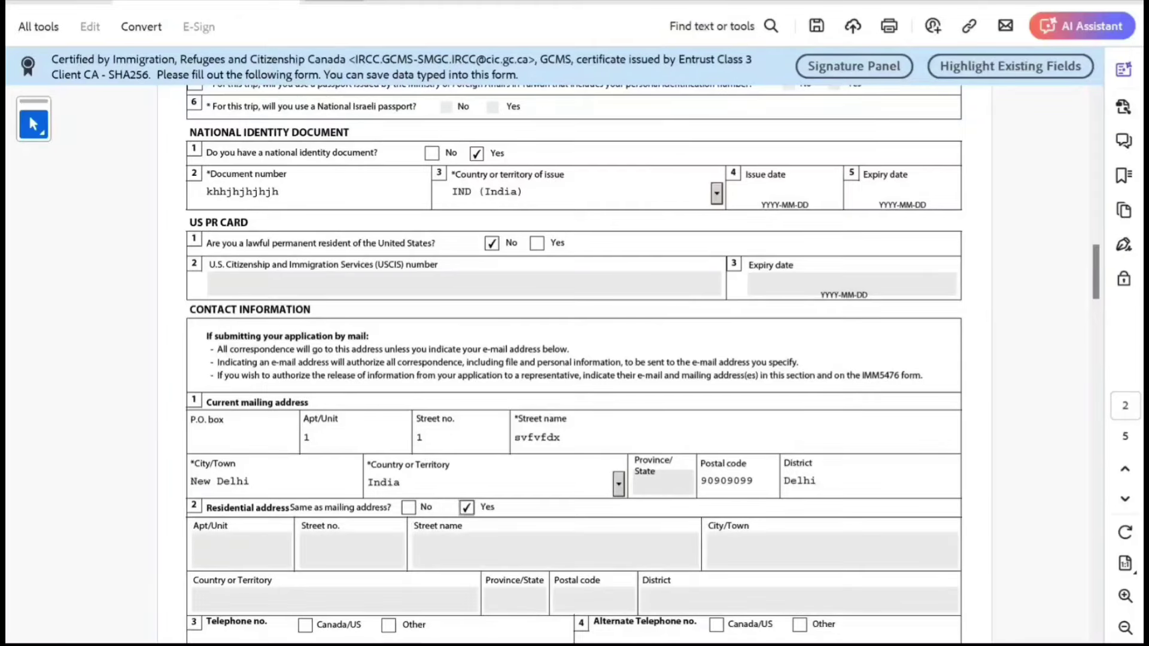
{"action": "scroll", "coordinate": [575, 359], "scroll_direction": "down", "scroll_amount": 2}
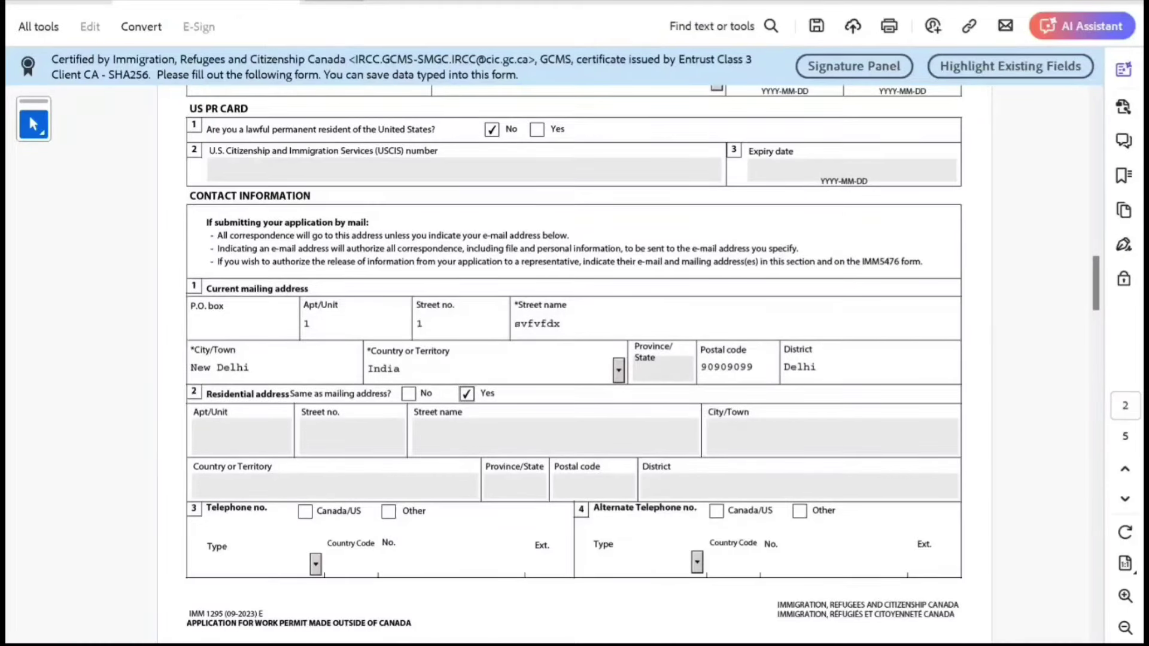
{"action": "left_click", "coordinate": [389, 511]}
{"action": "left_click", "coordinate": [315, 564]}
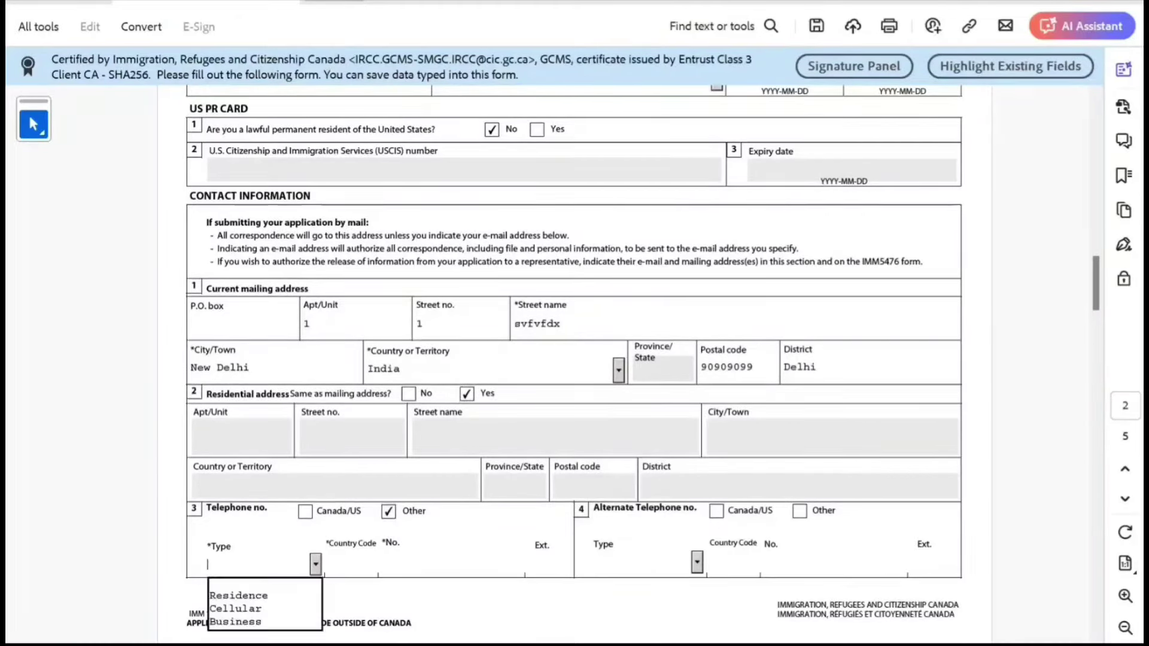
{"action": "key", "text": "Down"}
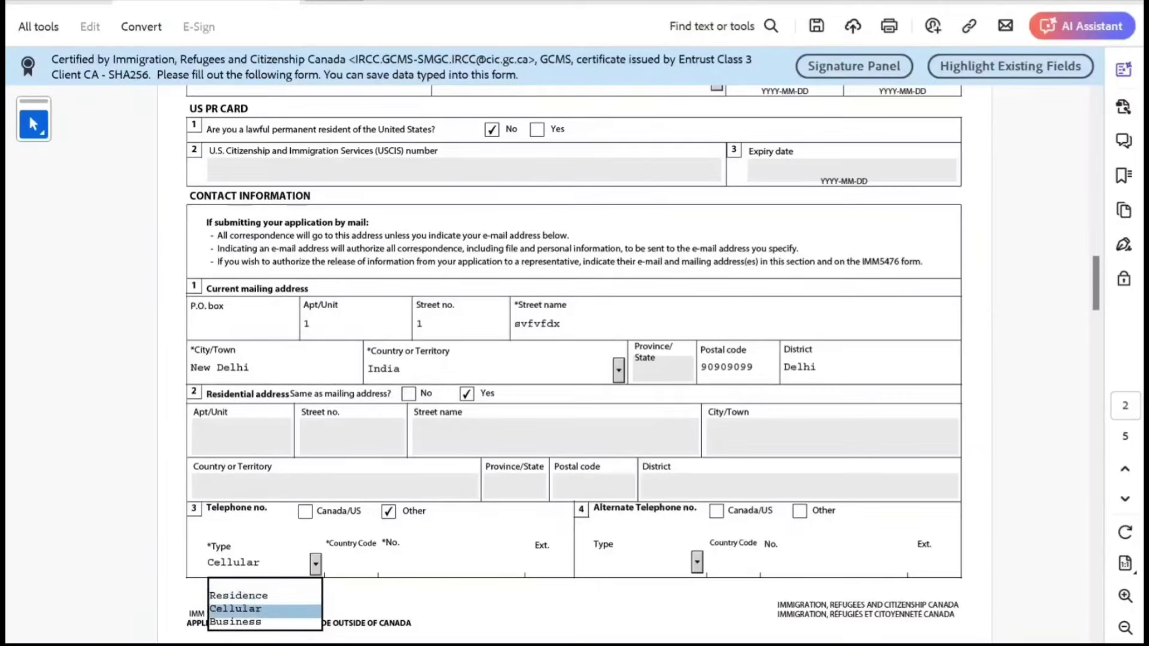
{"action": "key", "text": "Tab"}
{"action": "type", "text": "91"}
{"action": "key", "text": "Tab"}
{"action": "type", "text": "8989898989898988"}
Fill in the applicant's e-mail address.
{"action": "scroll", "coordinate": [574, 359], "scroll_direction": "down", "scroll_amount": 5}
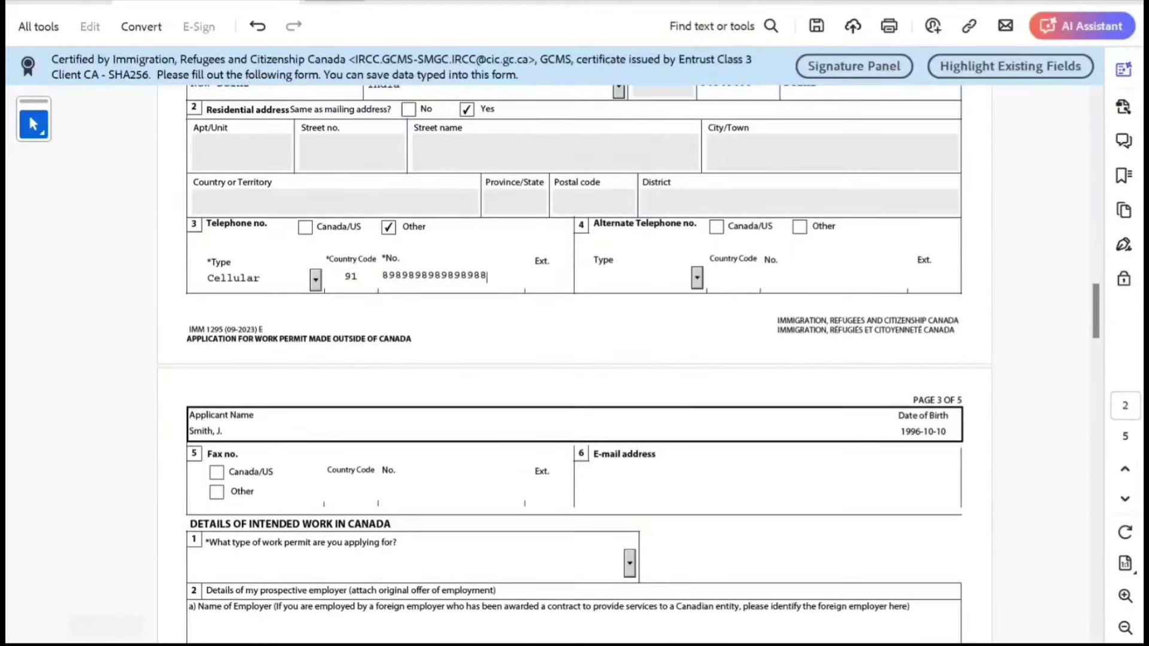
{"action": "left_click", "coordinate": [598, 481]}
{"action": "type", "text": "cdadscdsq"}
{"action": "type", "text": "@dsdvcdsv"}
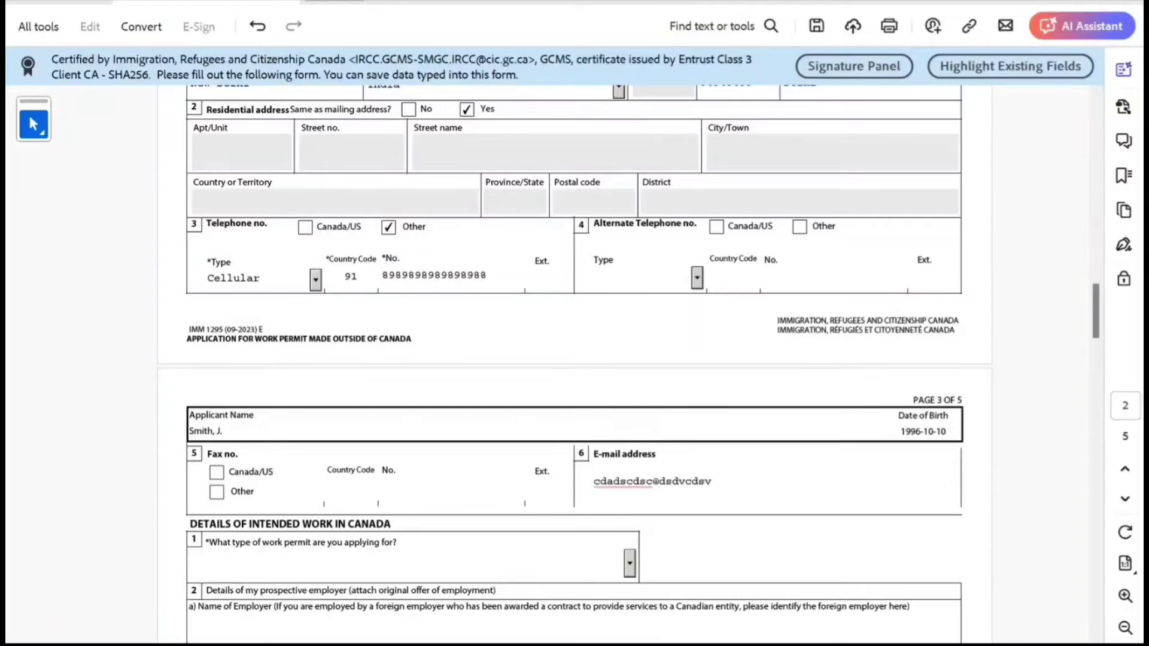
{"action": "type", "text": ".com"}
{"action": "scroll", "coordinate": [574, 359], "scroll_direction": "down", "scroll_amount": 2}
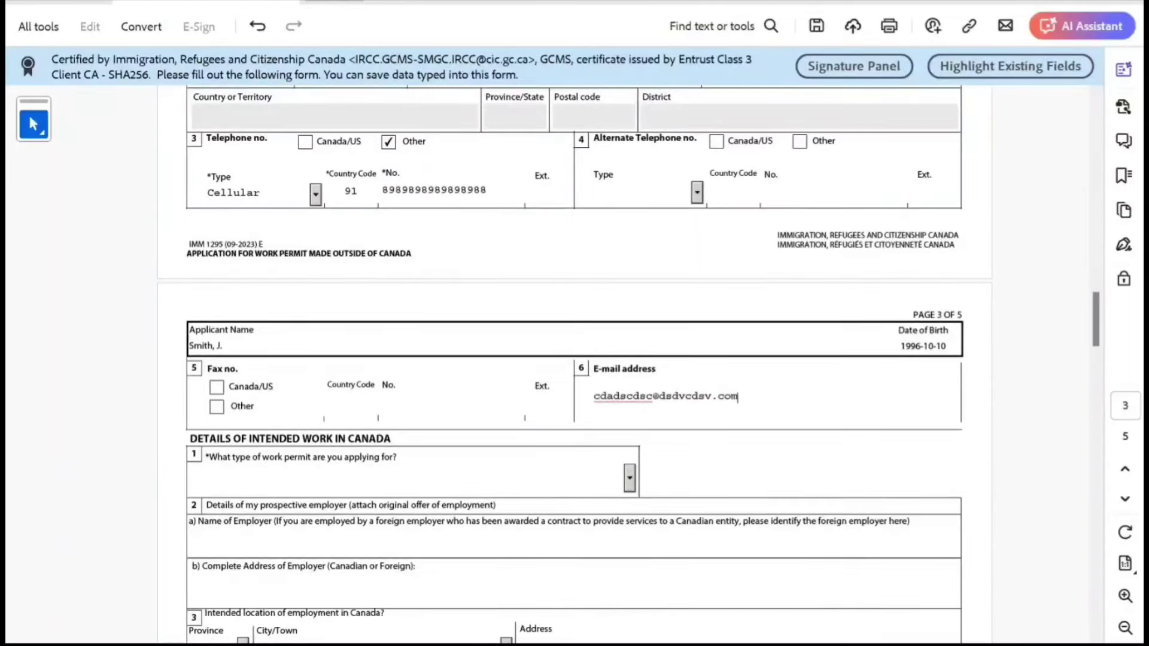
Set the work permit type to Exemption from Labour Market Impact Assessment.
{"action": "left_click", "coordinate": [629, 478]}
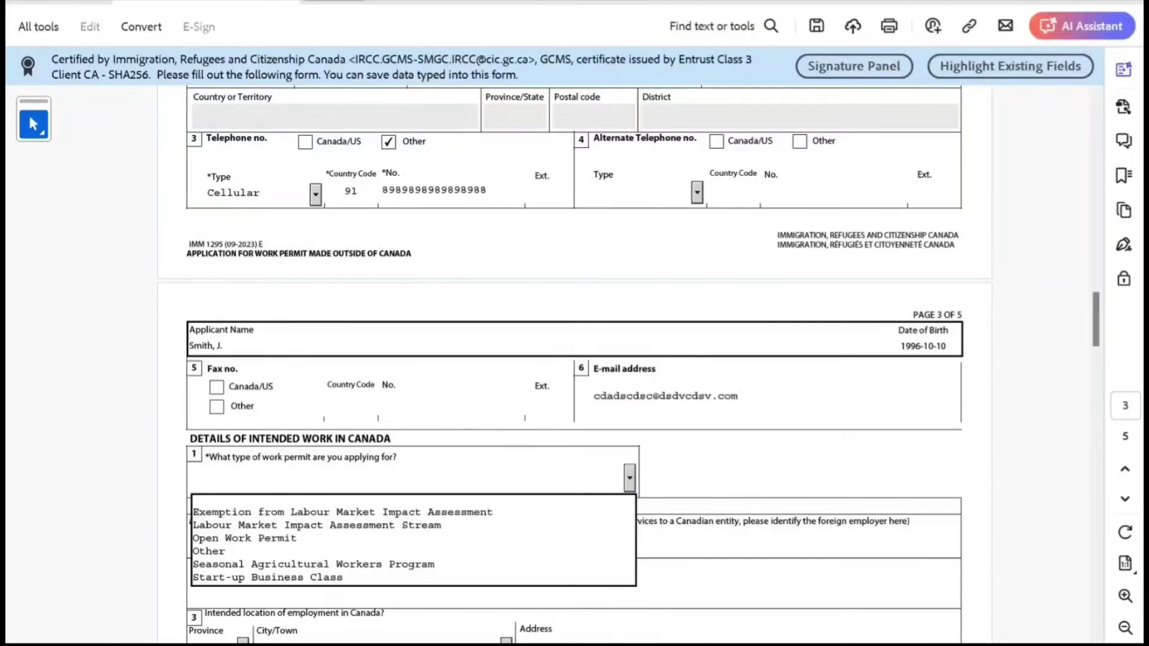
{"action": "key", "text": "Down"}
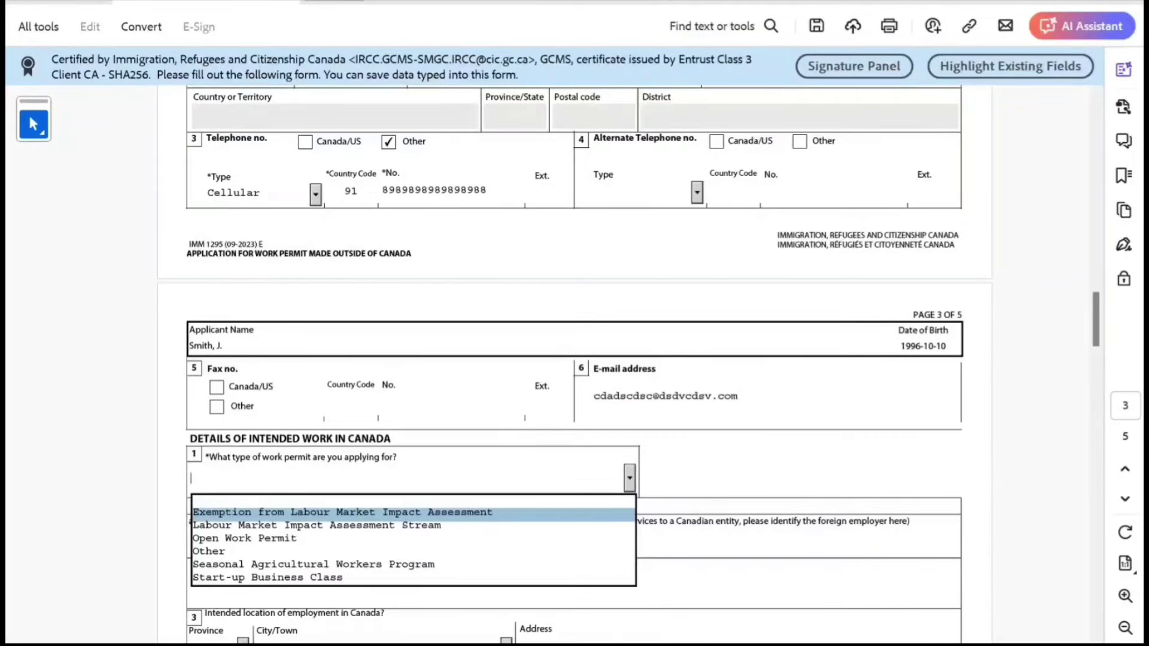
{"action": "key", "text": "Down"}
{"action": "key", "text": "Down"}
{"action": "key", "text": "Down"}
{"action": "key", "text": "Down"}
{"action": "key", "text": "Down"}
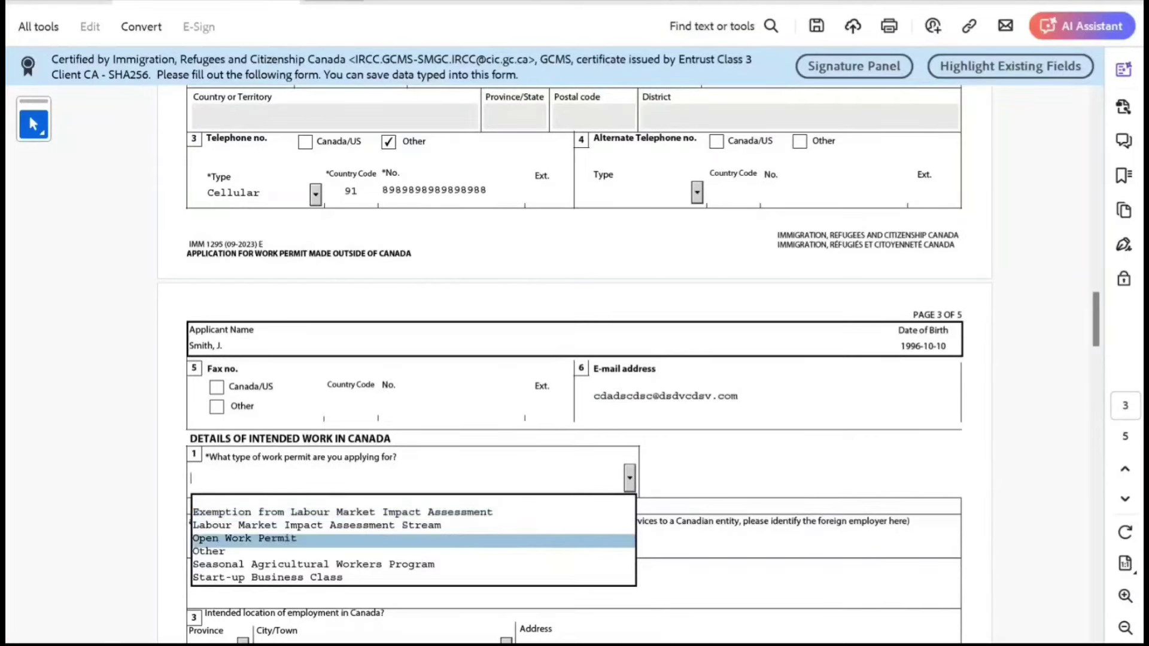
{"action": "key", "text": "Up"}
{"action": "key", "text": "Up"}
{"action": "key", "text": "Up"}
{"action": "key", "text": "Up"}
{"action": "key", "text": "Up"}
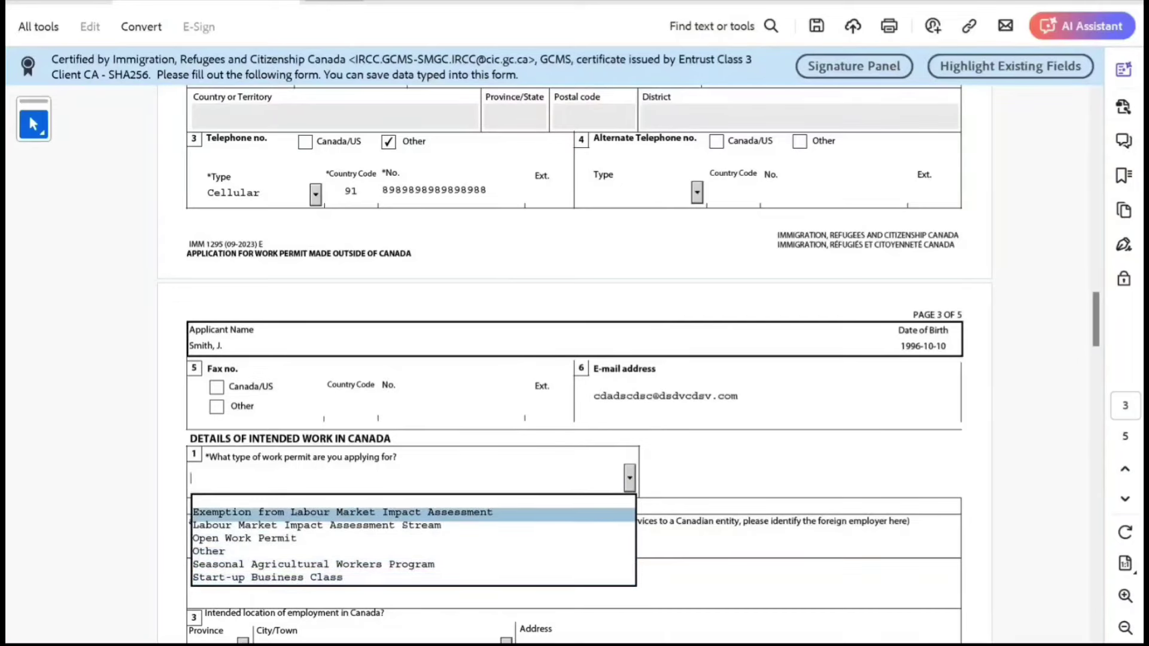
{"action": "key", "text": "Return"}
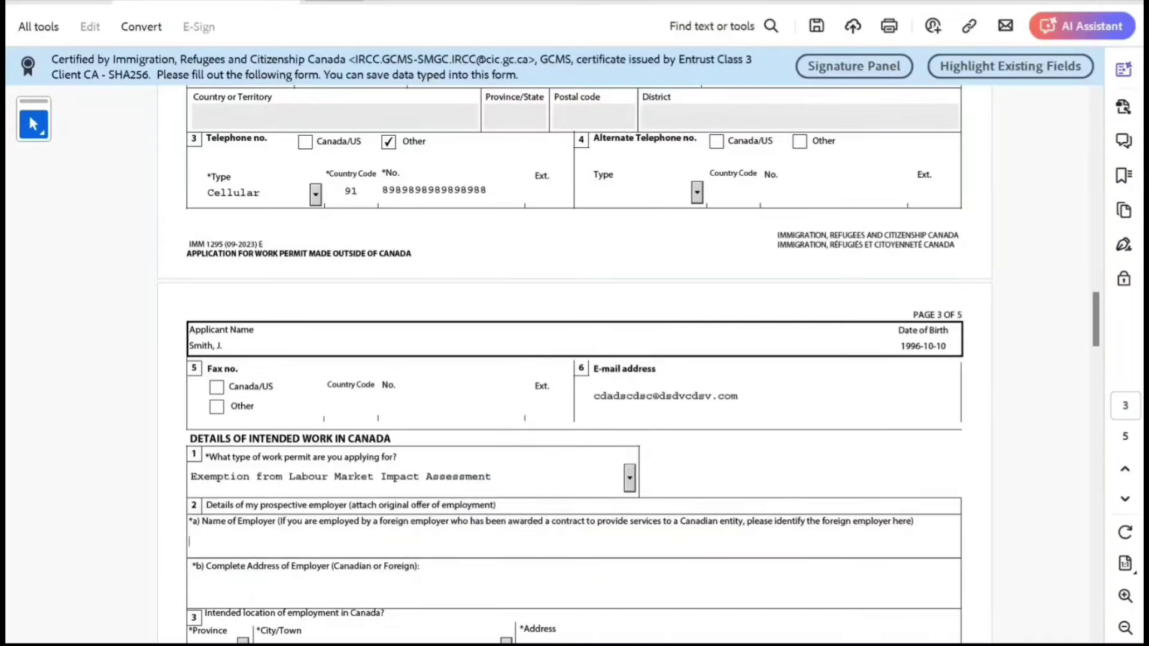
Fill in the employer's name and address.
{"action": "key", "text": "Tab"}
{"action": "type", "text": "njjnnjn"}
{"action": "key", "text": "Tab"}
{"action": "type", "text": "nnjnjnj"}
{"action": "key", "text": "Tab"}
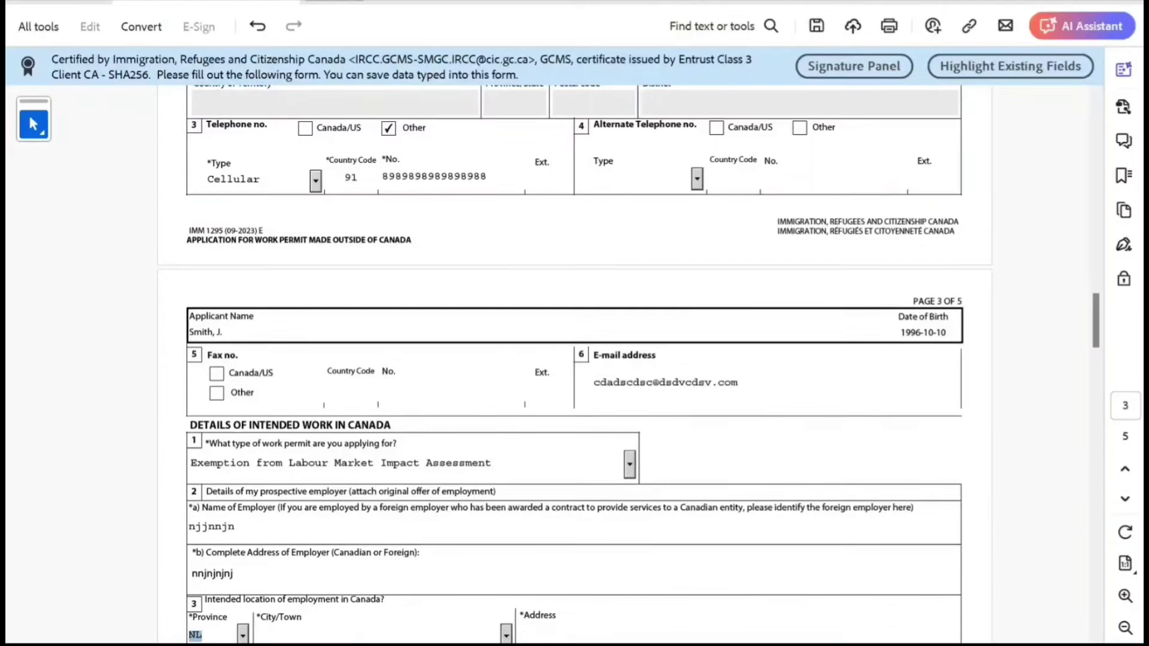
Set the work location to Trinity, NL with its address, plus job title and duties.
{"action": "scroll", "coordinate": [568, 359], "scroll_direction": "down", "scroll_amount": 3}
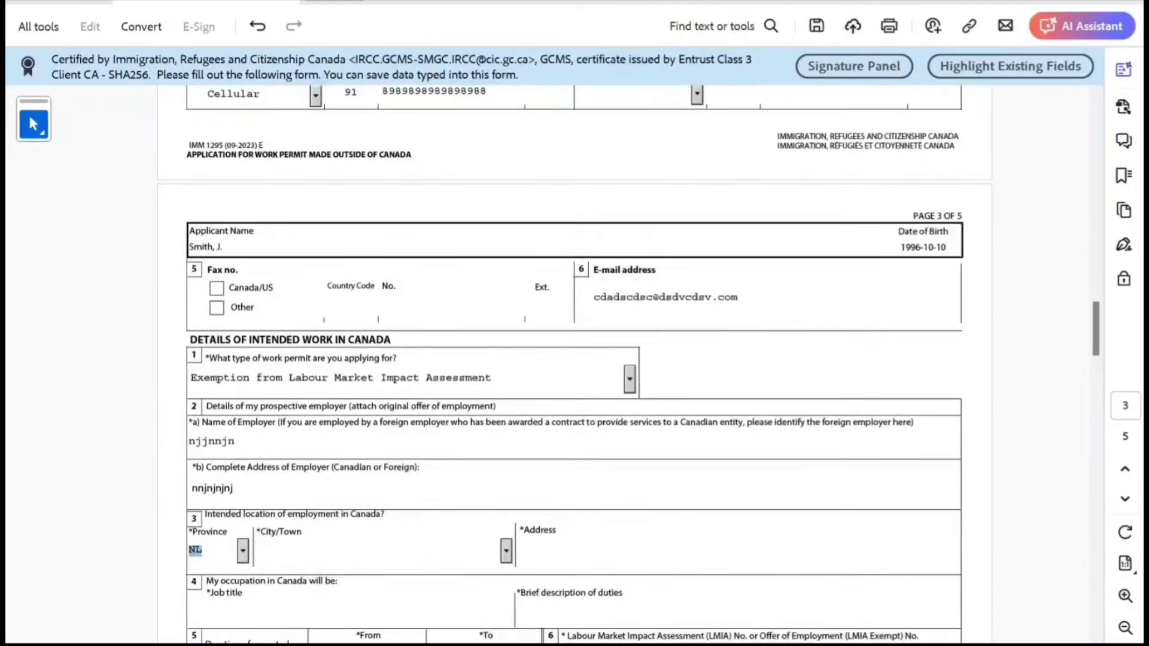
{"action": "key", "text": "Tab"}
{"action": "key", "text": "Down"}
{"action": "key", "text": "Down"}
{"action": "key", "text": "Down"}
{"action": "key", "text": "Down"}
{"action": "key", "text": "Tab"}
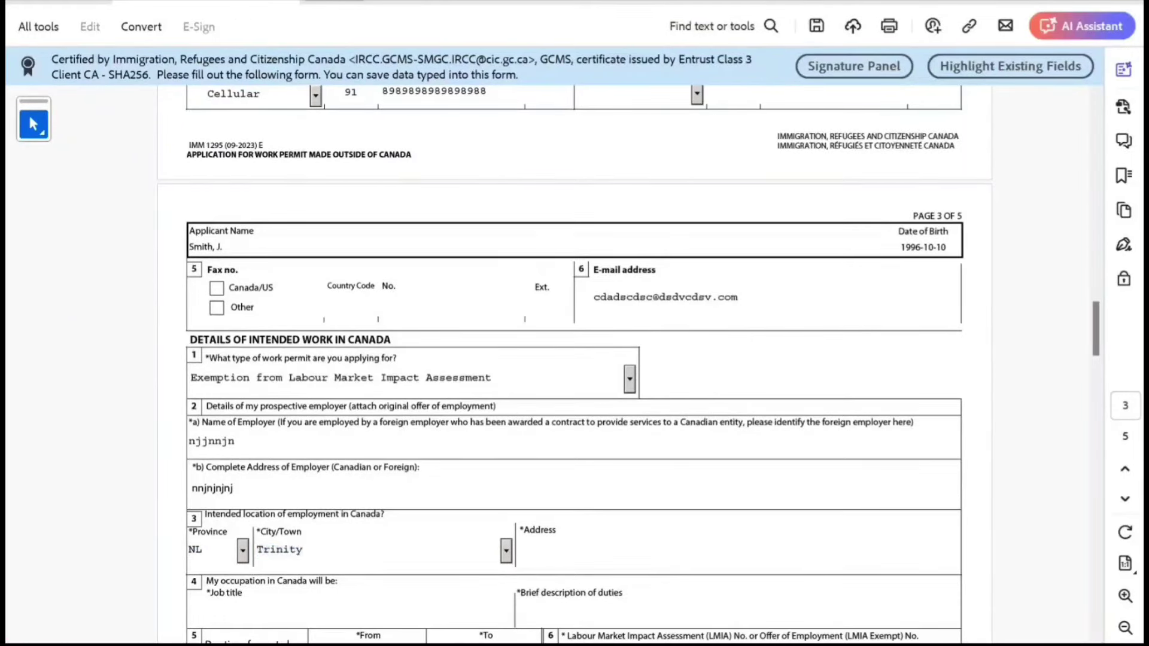
{"action": "type", "text": "kjmk kn mn m nm"}
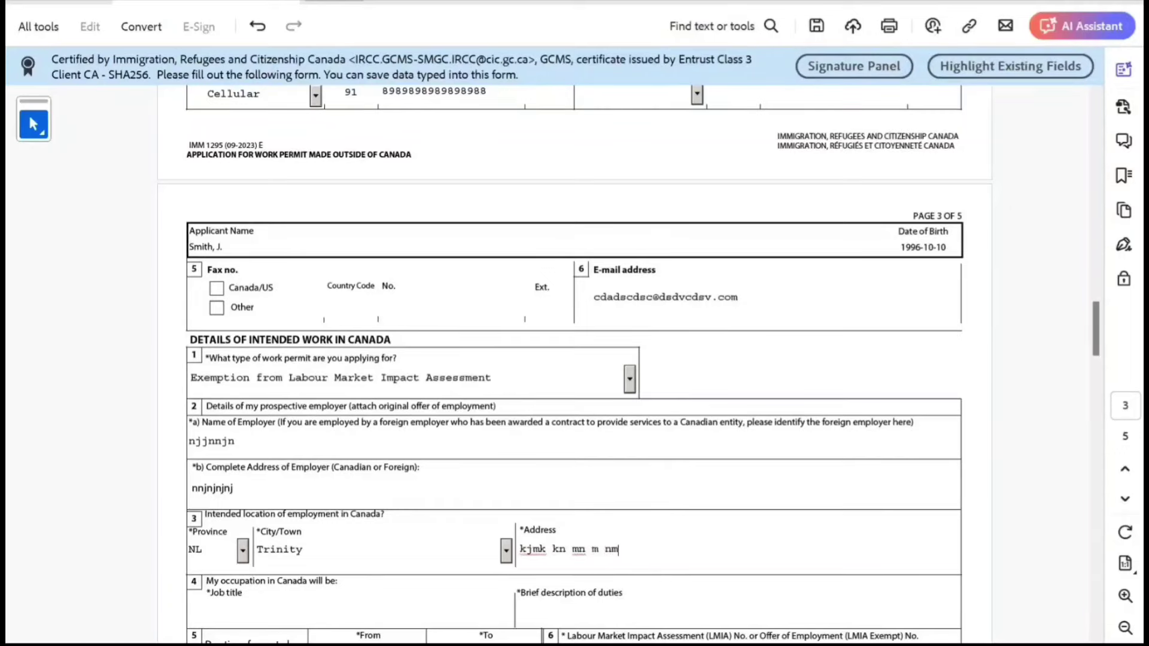
{"action": "key", "text": "Tab"}
{"action": "type", "text": "nmnmn"}
{"action": "key", "text": "Tab"}
{"action": "type", "text": "nmnikjkj kj kj"}
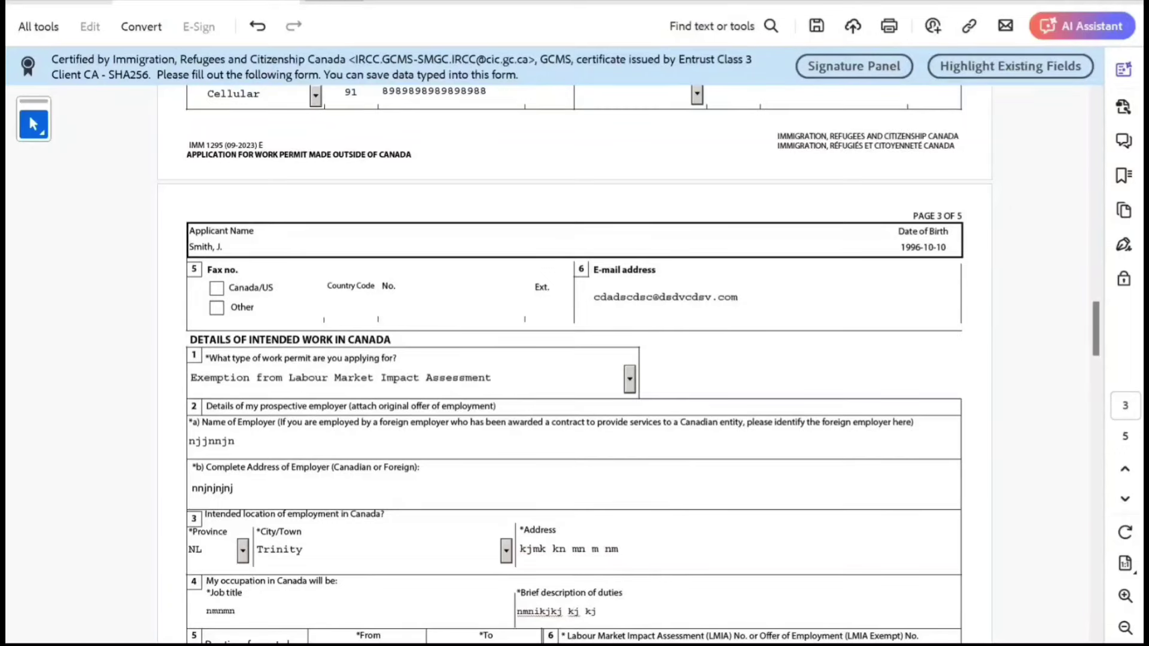
{"action": "scroll", "coordinate": [628, 365], "scroll_direction": "down", "scroll_amount": 4}
{"action": "scroll", "coordinate": [628, 365], "scroll_direction": "down", "scroll_amount": 1}
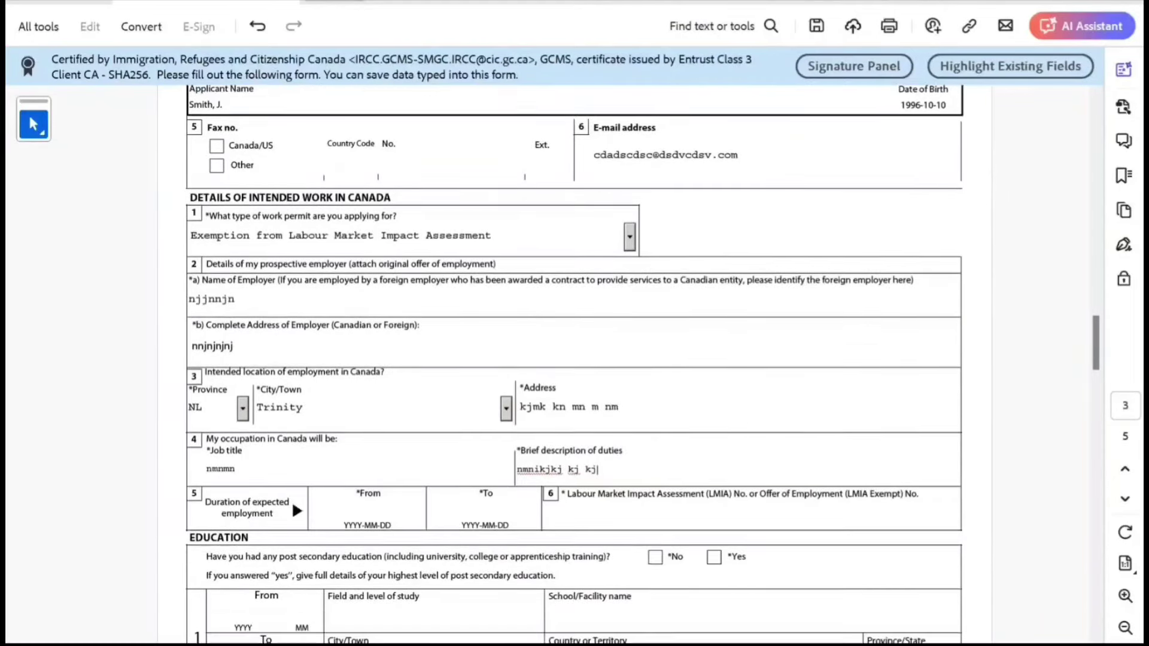
Set the expected employment start date to 2024-09-01.
{"action": "key", "text": "Tab"}
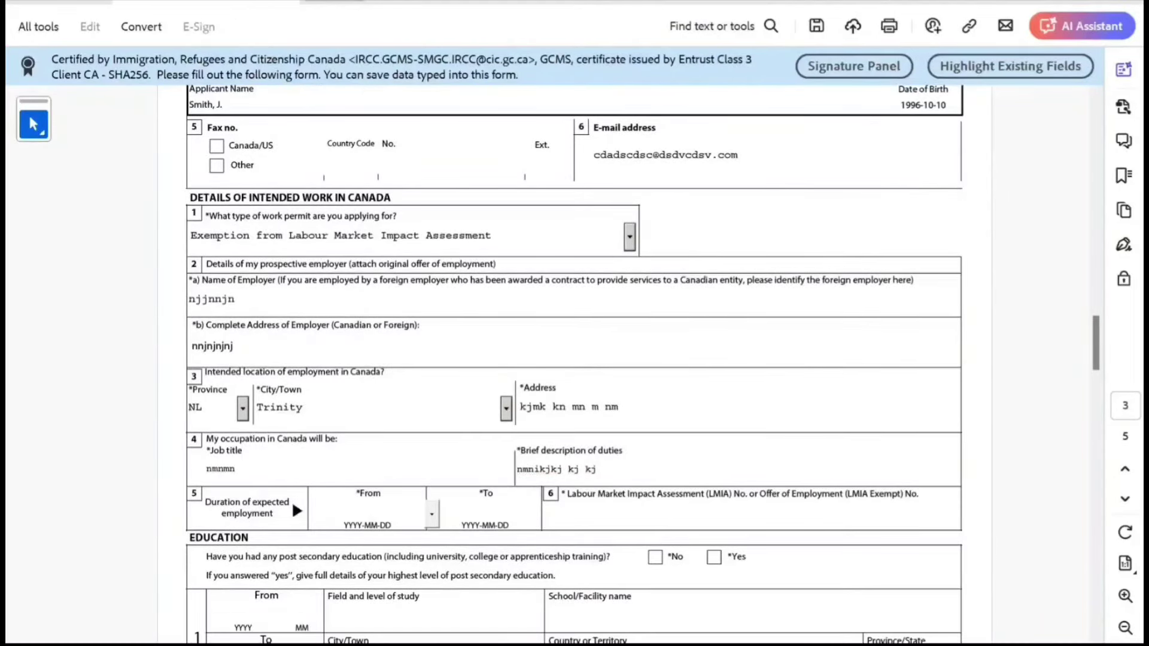
{"action": "key", "text": "alt+Down"}
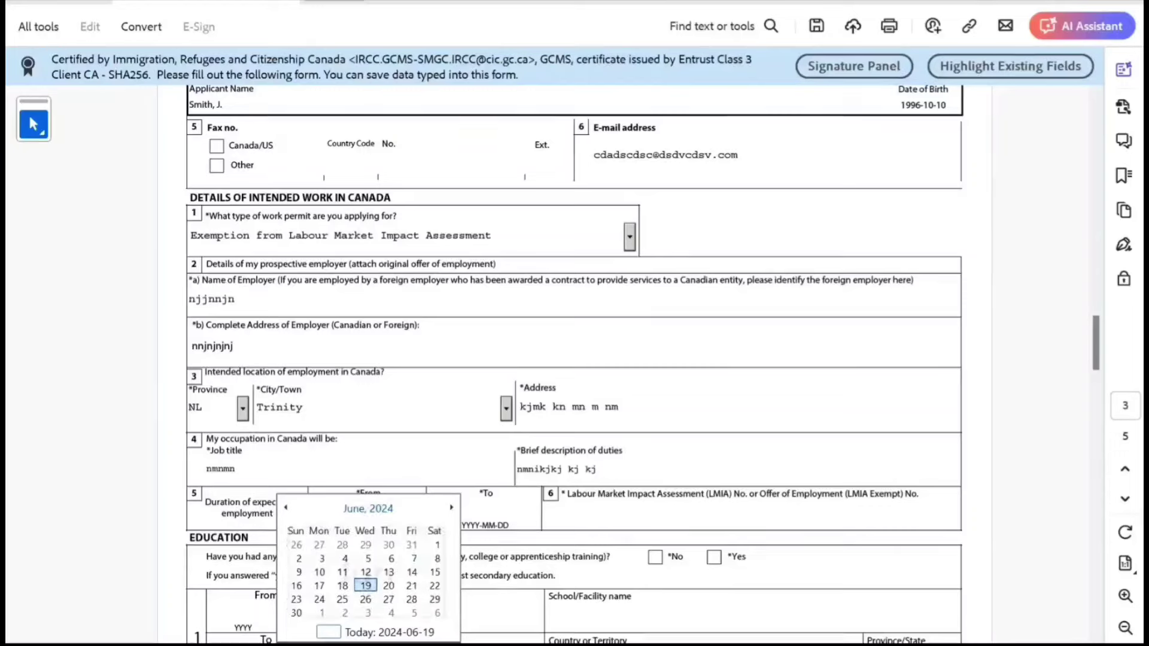
{"action": "left_click", "coordinate": [368, 508]}
{"action": "left_click", "coordinate": [436, 572]}
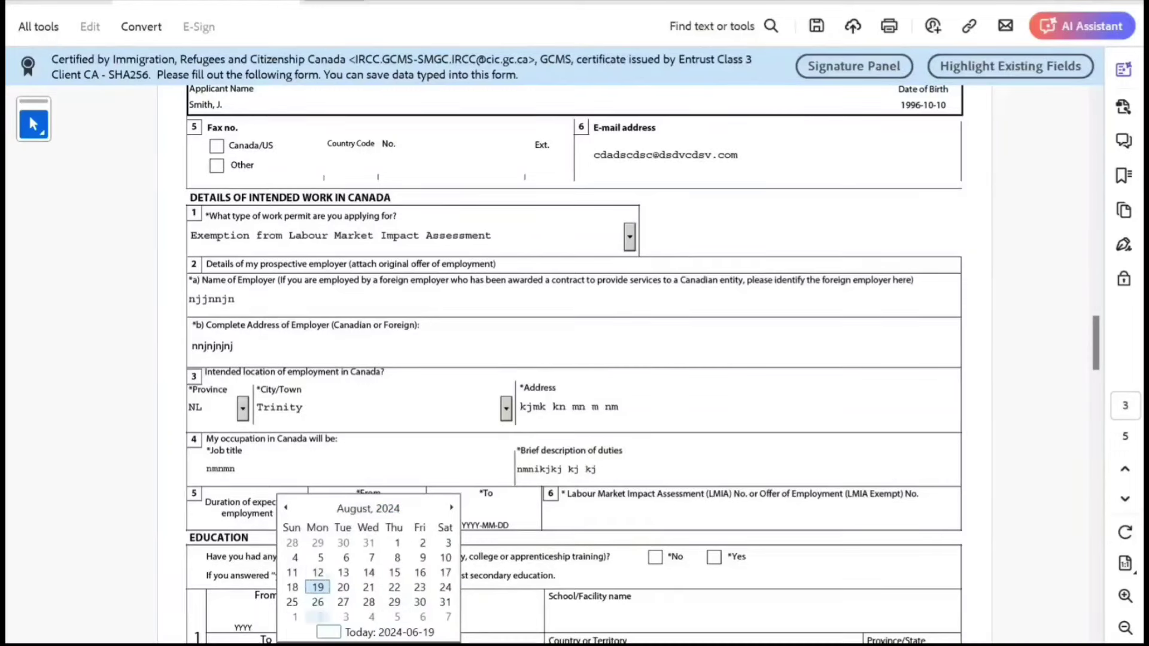
{"action": "left_click", "coordinate": [295, 617]}
Set the expected employment end date to 2026-08-31.
{"action": "key", "text": "Tab"}
{"action": "left_click", "coordinate": [549, 514]}
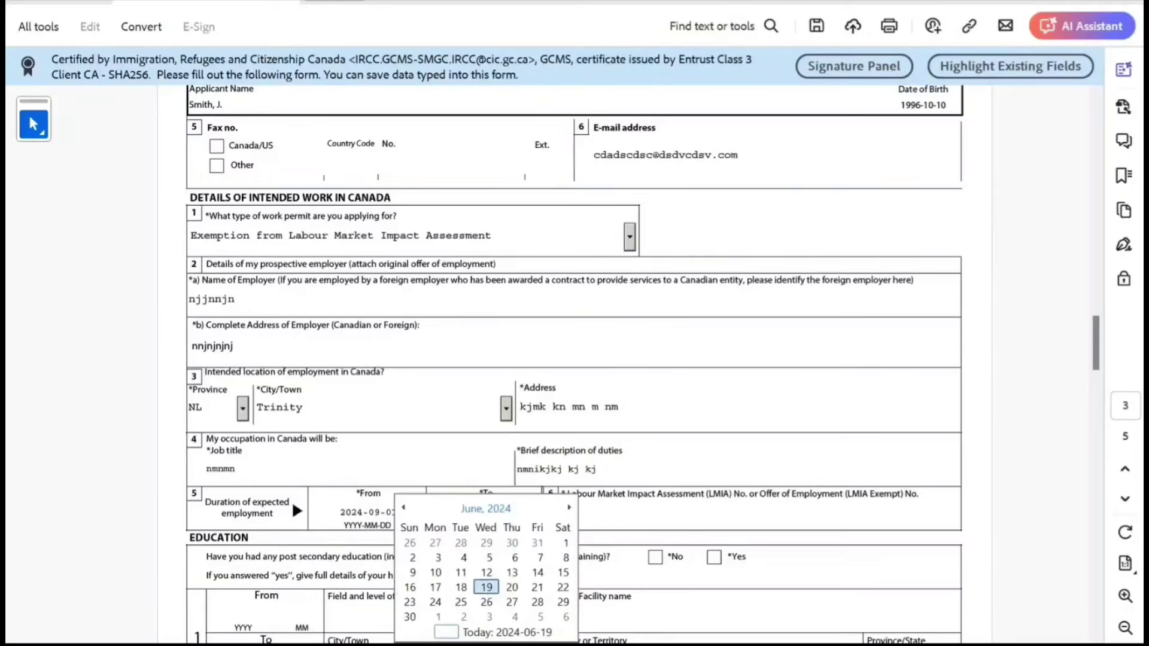
{"action": "left_click", "coordinate": [485, 509]}
{"action": "left_click", "coordinate": [569, 508]}
{"action": "left_click", "coordinate": [569, 507]}
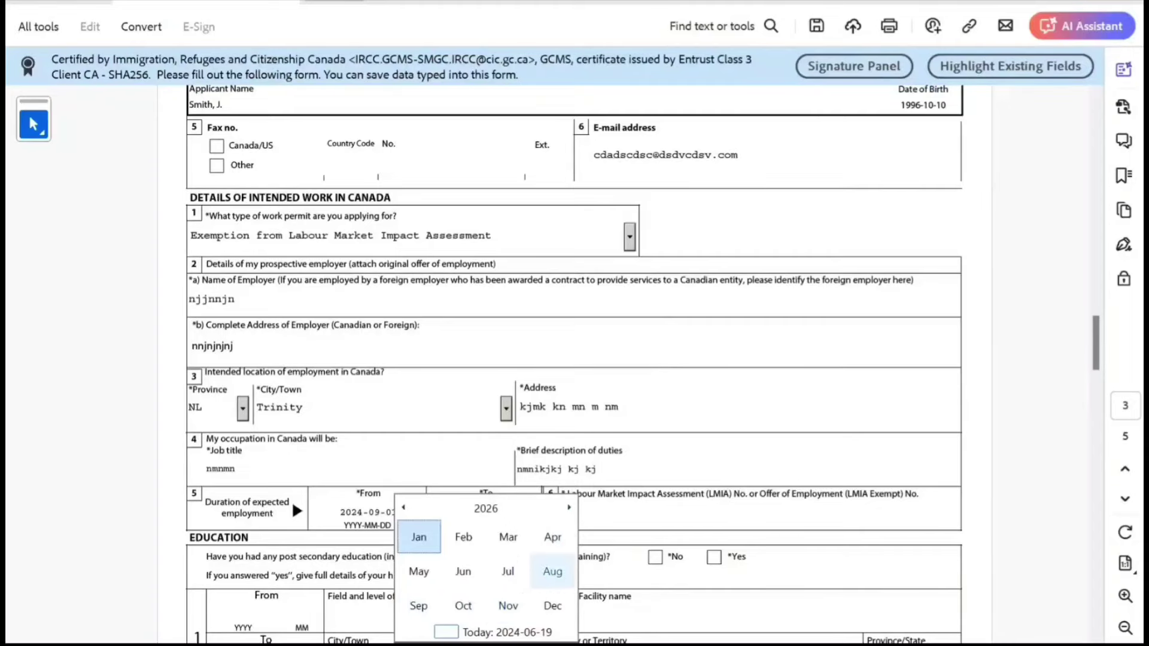
{"action": "left_click", "coordinate": [553, 571]}
{"action": "left_click", "coordinate": [435, 616]}
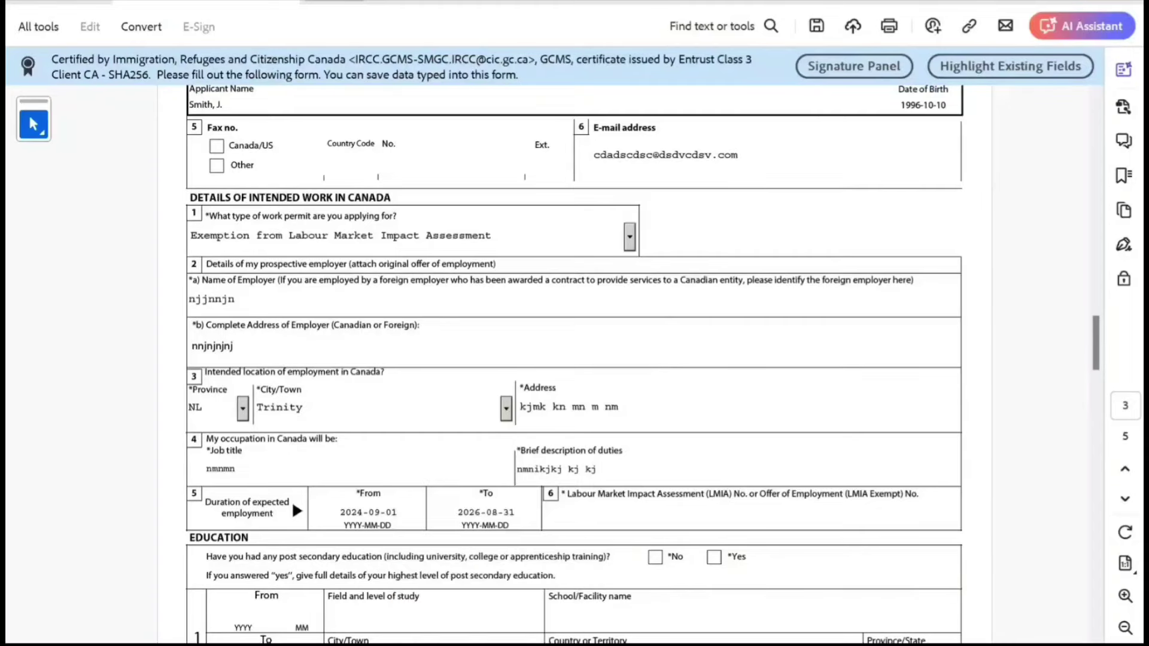
{"action": "scroll", "coordinate": [435, 616], "scroll_direction": "down", "scroll_amount": 1}
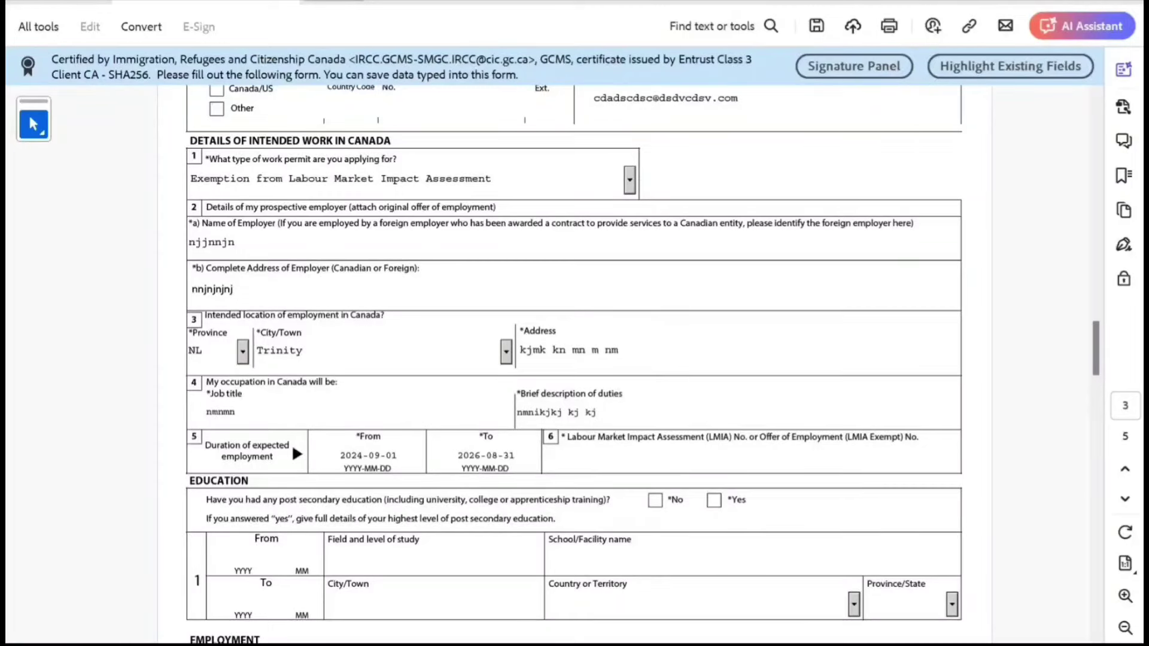
Answer Yes to post-secondary education and enter study dates 2014-05 to 2018-05.
{"action": "left_click", "coordinate": [714, 500]}
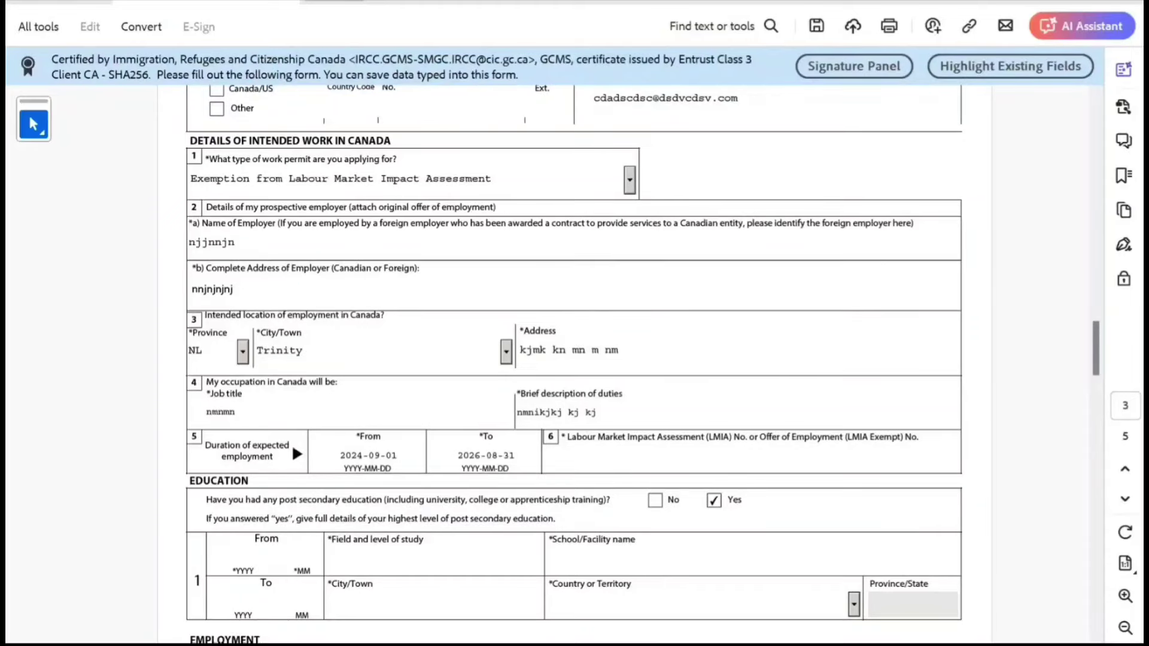
{"action": "scroll", "coordinate": [574, 359], "scroll_direction": "down", "scroll_amount": 3}
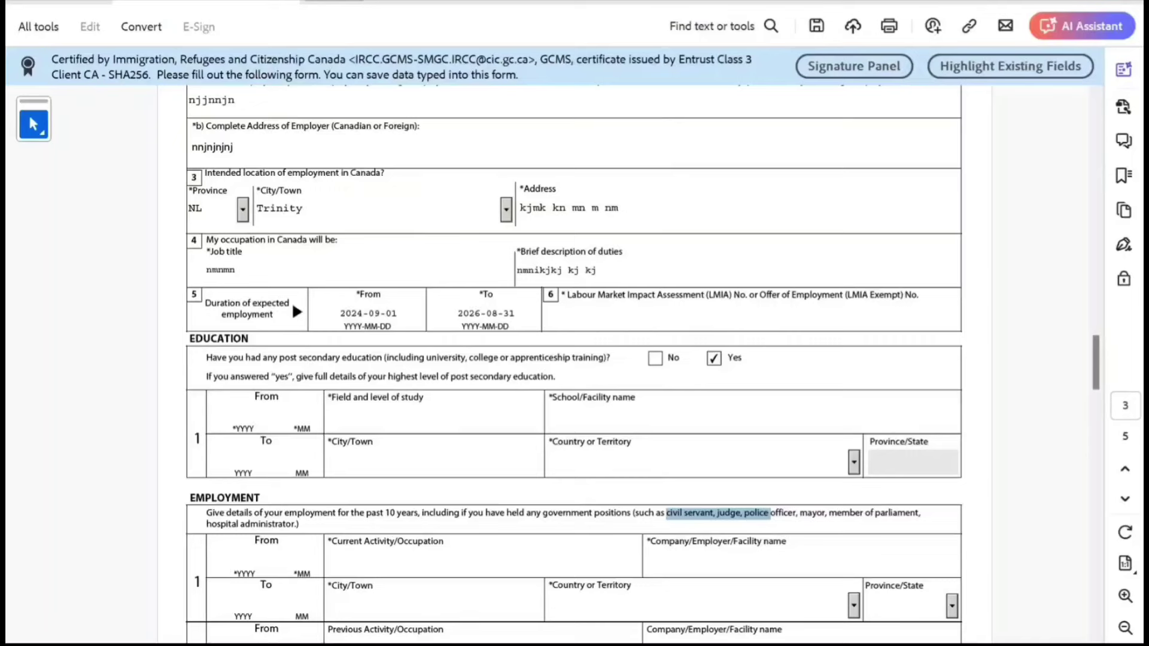
{"action": "left_click", "coordinate": [243, 414]}
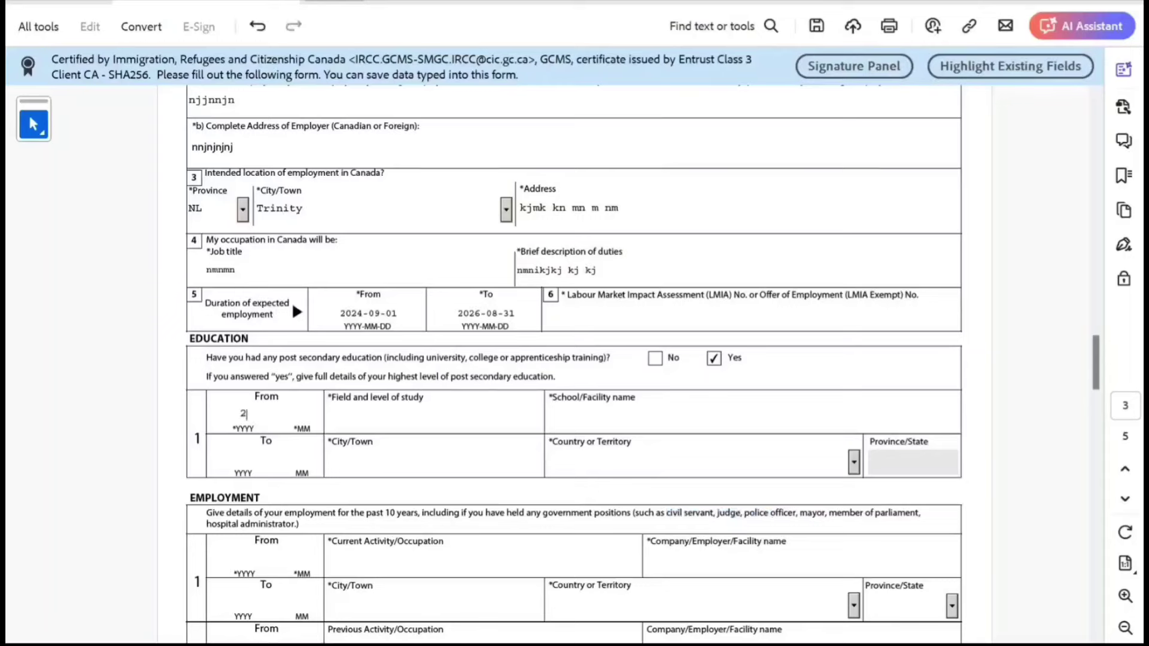
{"action": "type", "text": "2014"}
{"action": "type", "text": "05"}
{"action": "key", "text": "Tab"}
{"action": "type", "text": "2015"}
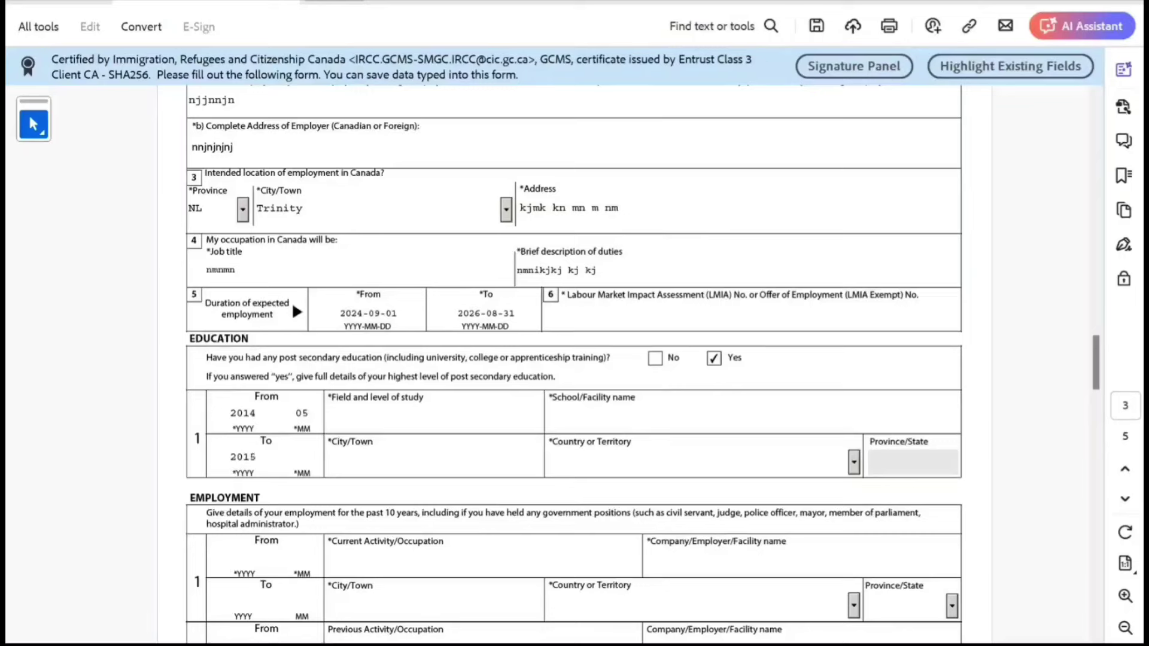
{"action": "key", "text": "shift+Tab"}
{"action": "key", "text": "BackSpace"}
{"action": "type", "text": "8"}
{"action": "key", "text": "Tab"}
{"action": "type", "text": "05"}
Enter field of study B.Tech In IT at New Delhi IT COLLEGEEE, New Delhi, India.
{"action": "key", "text": "Tab"}
{"action": "type", "text": "B.Tech "}
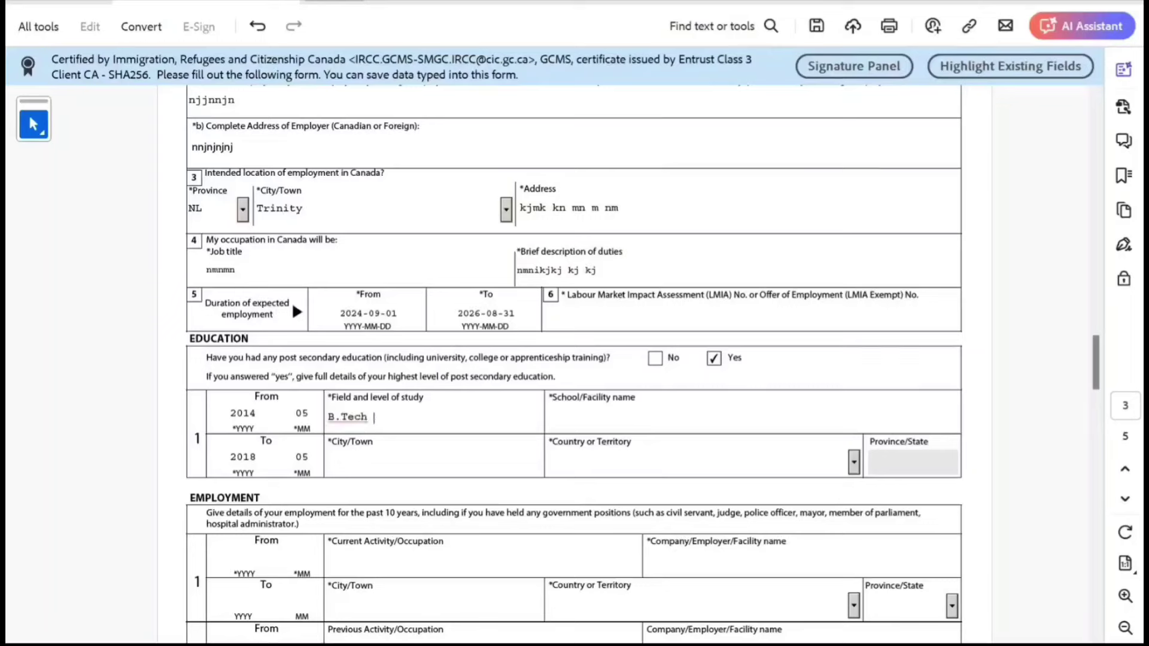
{"action": "type", "text": "In IT"}
{"action": "key", "text": "Tab"}
{"action": "type", "text": "New Delhi IT CO"}
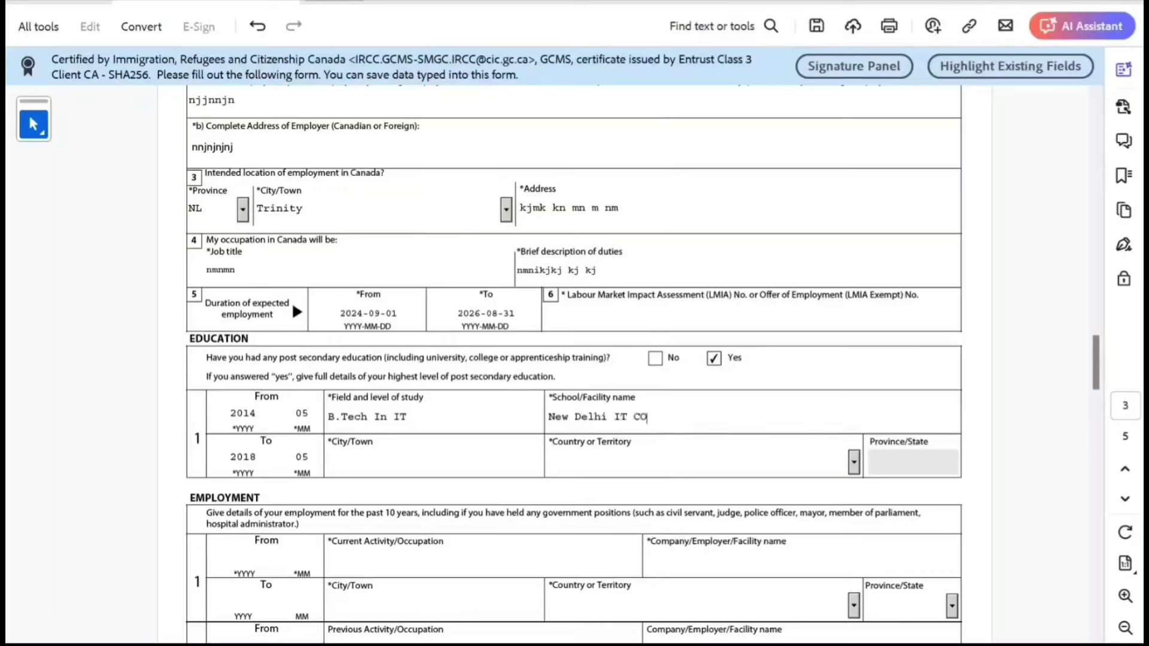
{"action": "type", "text": "LLEGEEE"}
{"action": "key", "text": "Tab"}
{"action": "key", "text": "Tab"}
{"action": "key", "text": "Tab"}
{"action": "type", "text": "New Delhi"}
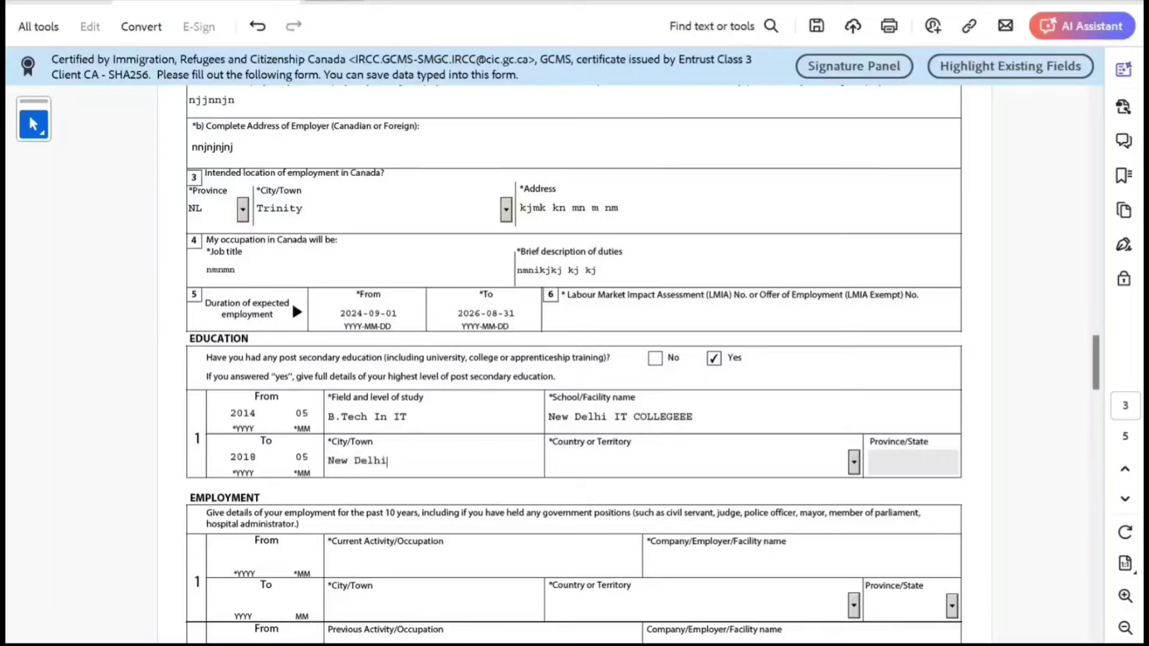
{"action": "key", "text": "Tab"}
{"action": "type", "text": "in"}
{"action": "key", "text": "Tab"}
{"action": "scroll", "coordinate": [575, 365], "scroll_direction": "down", "scroll_amount": 2}
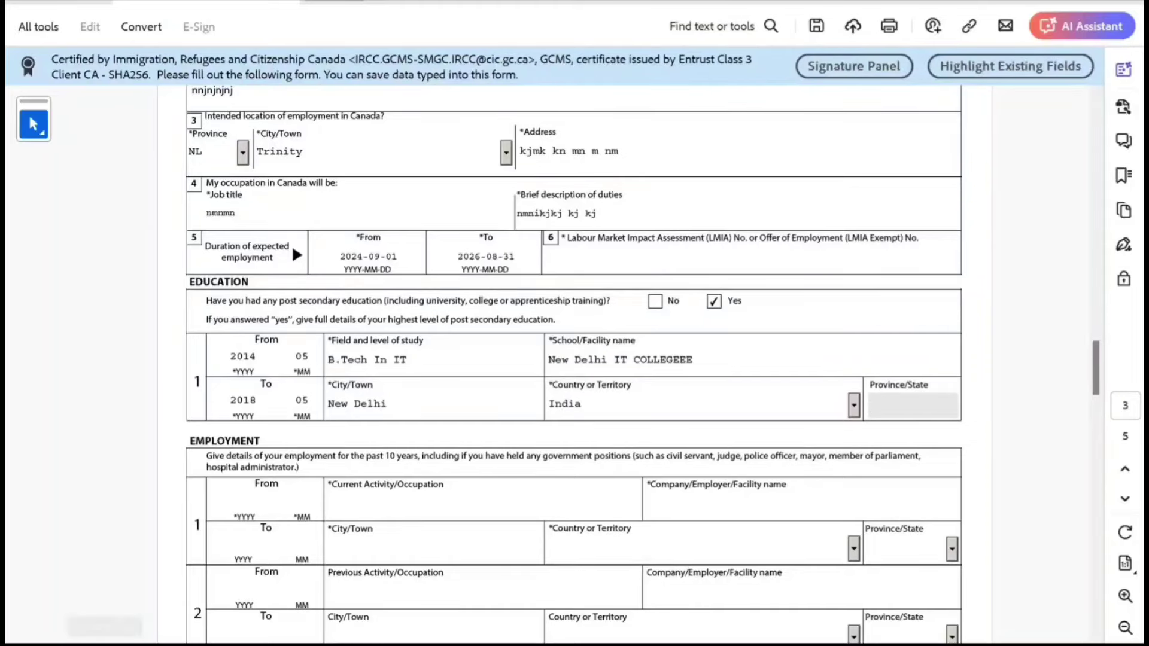
{"action": "scroll", "coordinate": [574, 365], "scroll_direction": "down", "scroll_amount": 1}
{"action": "scroll", "coordinate": [575, 365], "scroll_direction": "down", "scroll_amount": 1}
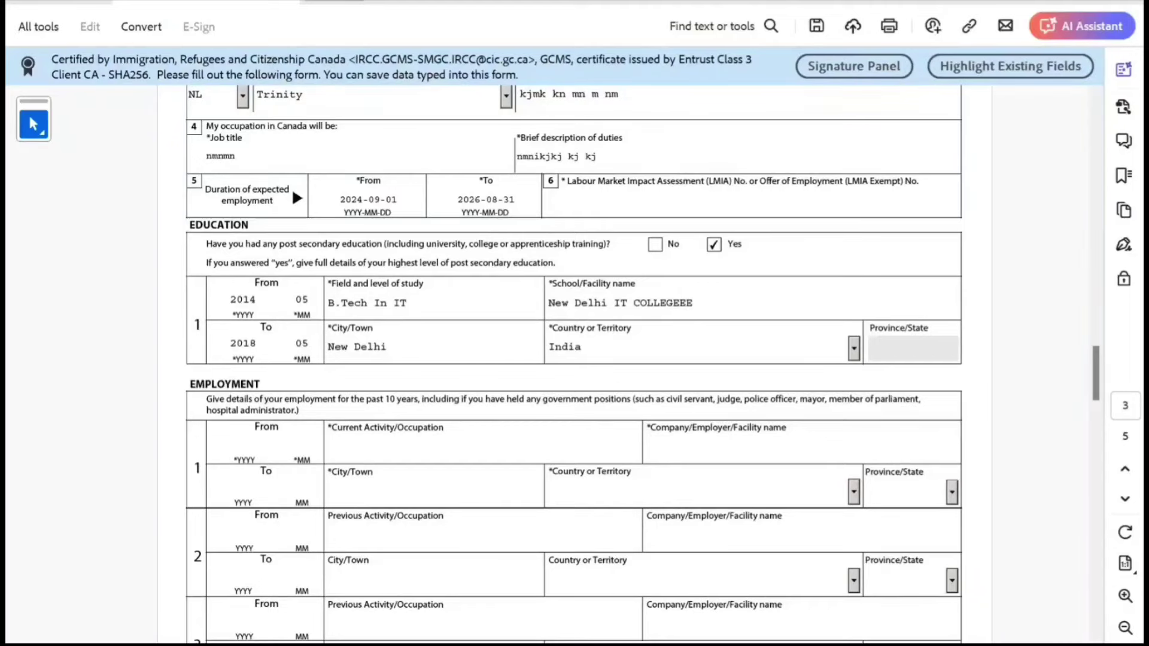
Scroll past the Employment section to page 4's Background Information questions.
{"action": "scroll", "coordinate": [575, 365], "scroll_direction": "down", "scroll_amount": 2}
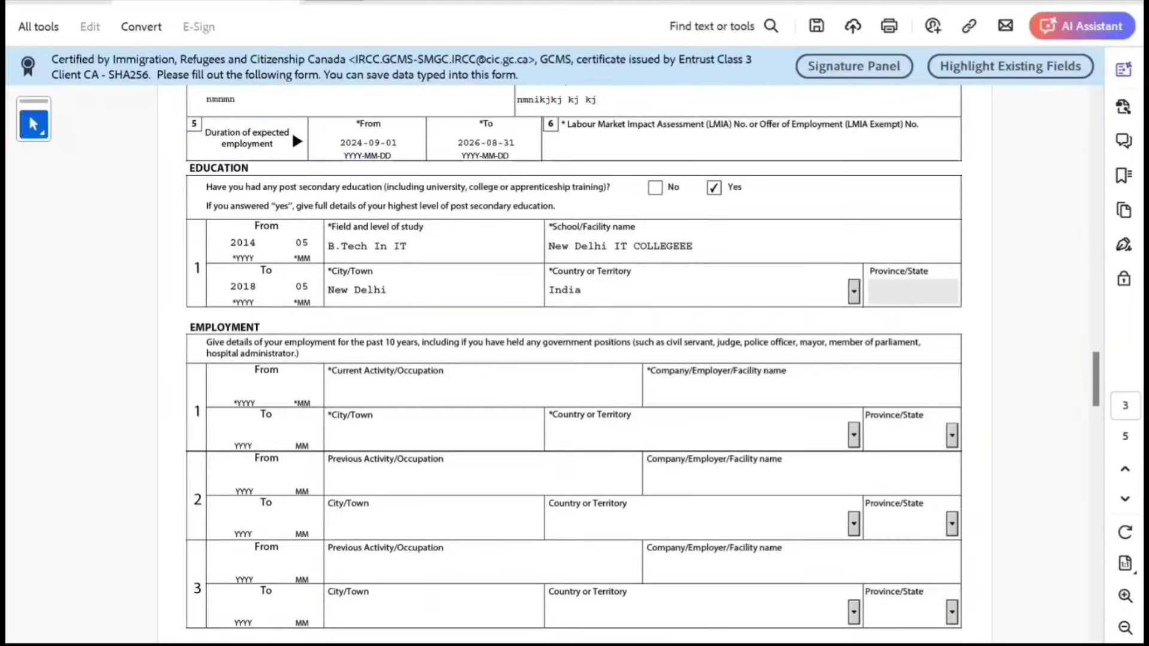
{"action": "scroll", "coordinate": [574, 365], "scroll_direction": "down", "scroll_amount": 3}
{"action": "scroll", "coordinate": [574, 314], "scroll_direction": "down", "scroll_amount": 2}
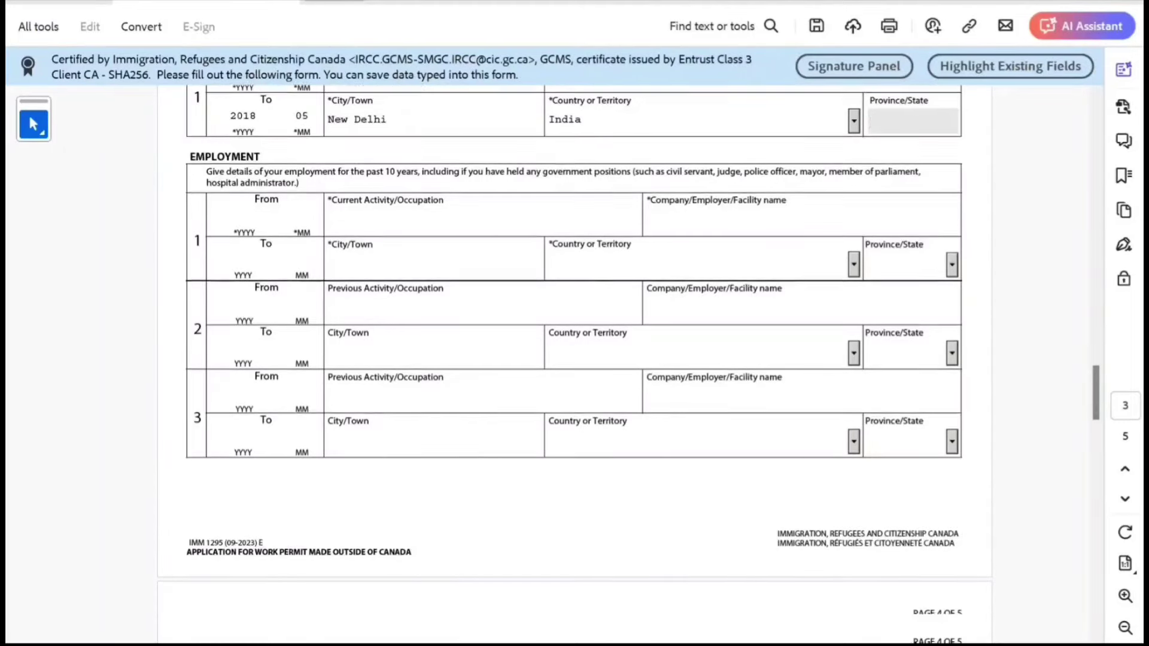
{"action": "scroll", "coordinate": [574, 271], "scroll_direction": "down", "scroll_amount": 1}
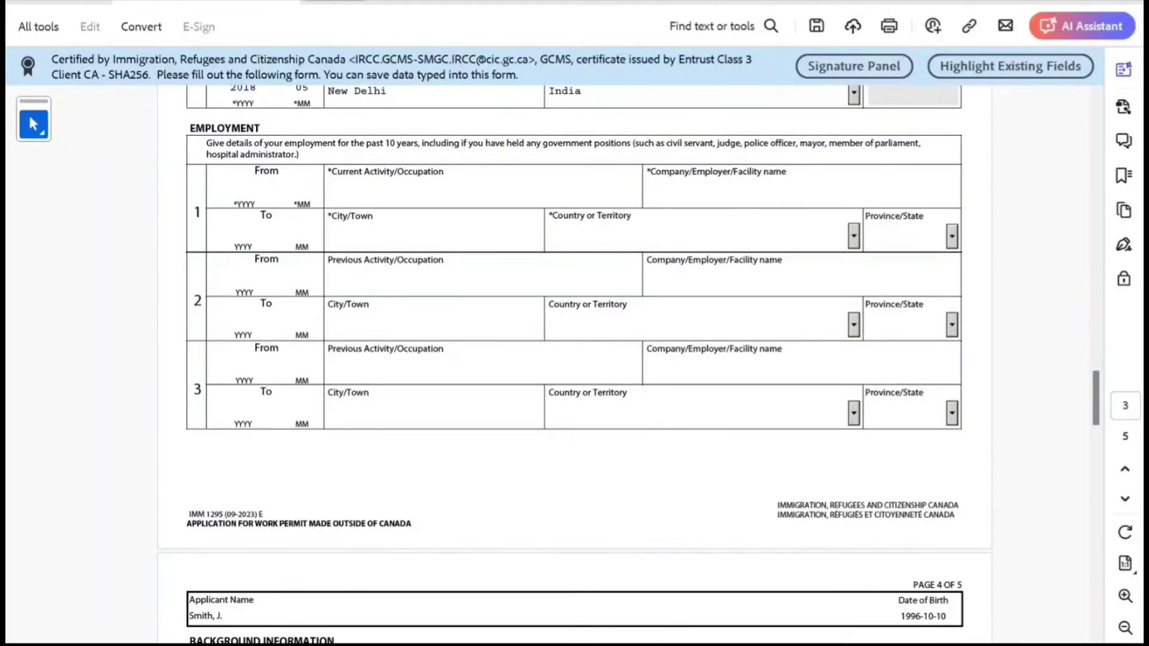
{"action": "scroll", "coordinate": [573, 366], "scroll_direction": "up", "scroll_amount": 1}
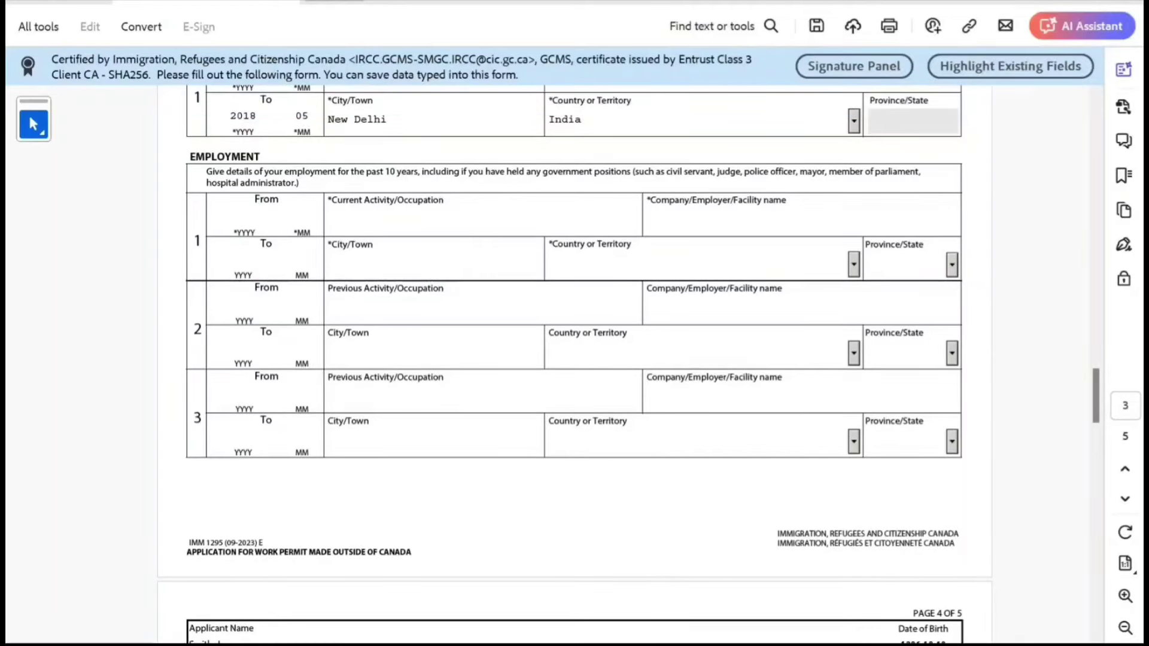
{"action": "scroll", "coordinate": [573, 364], "scroll_direction": "down", "scroll_amount": 1}
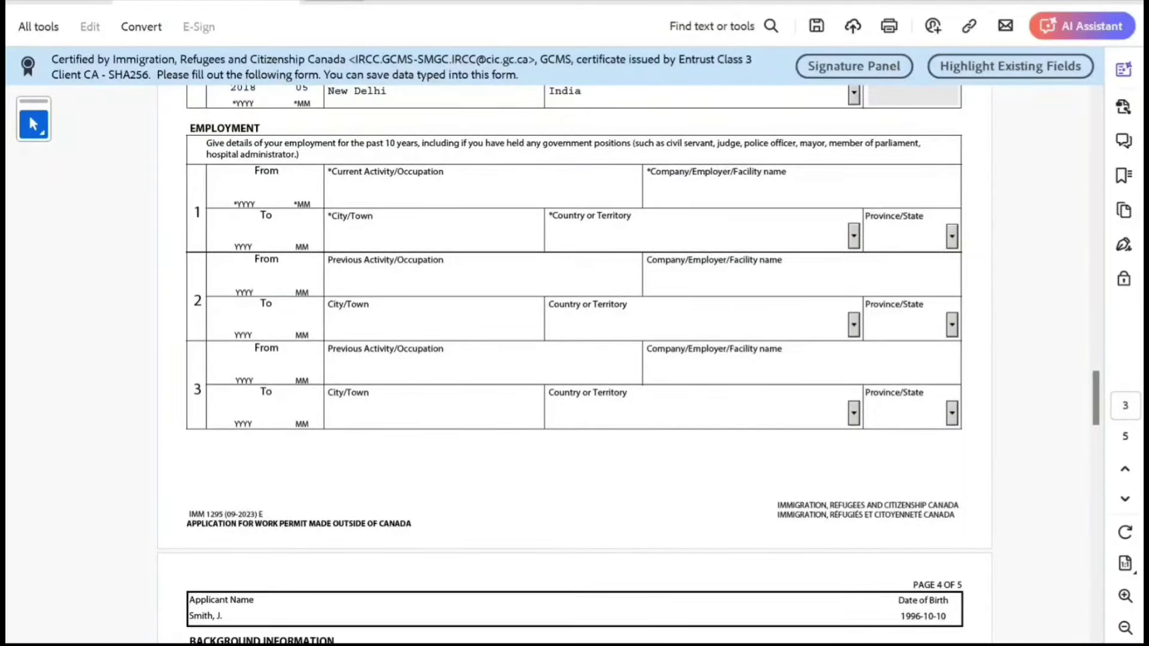
{"action": "scroll", "coordinate": [573, 365], "scroll_direction": "down", "scroll_amount": 3}
Answer No to the tuberculosis, disorder, overstay, visa refusal and previous application questions.
{"action": "scroll", "coordinate": [573, 365], "scroll_direction": "down", "scroll_amount": 7}
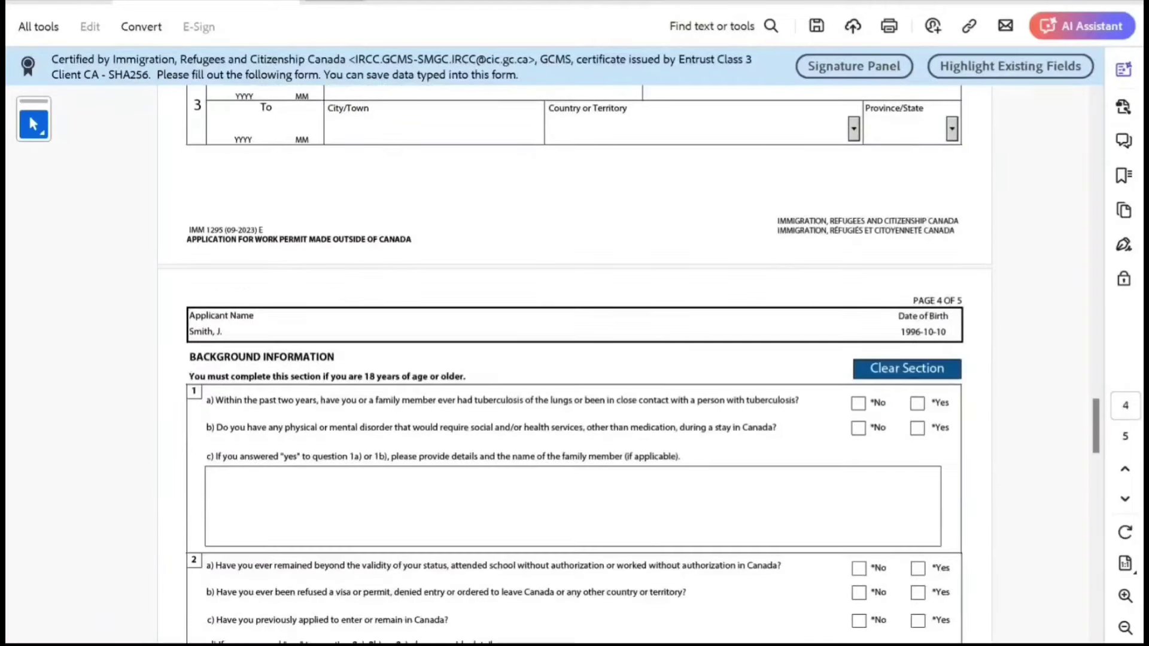
{"action": "scroll", "coordinate": [573, 365], "scroll_direction": "down", "scroll_amount": 2}
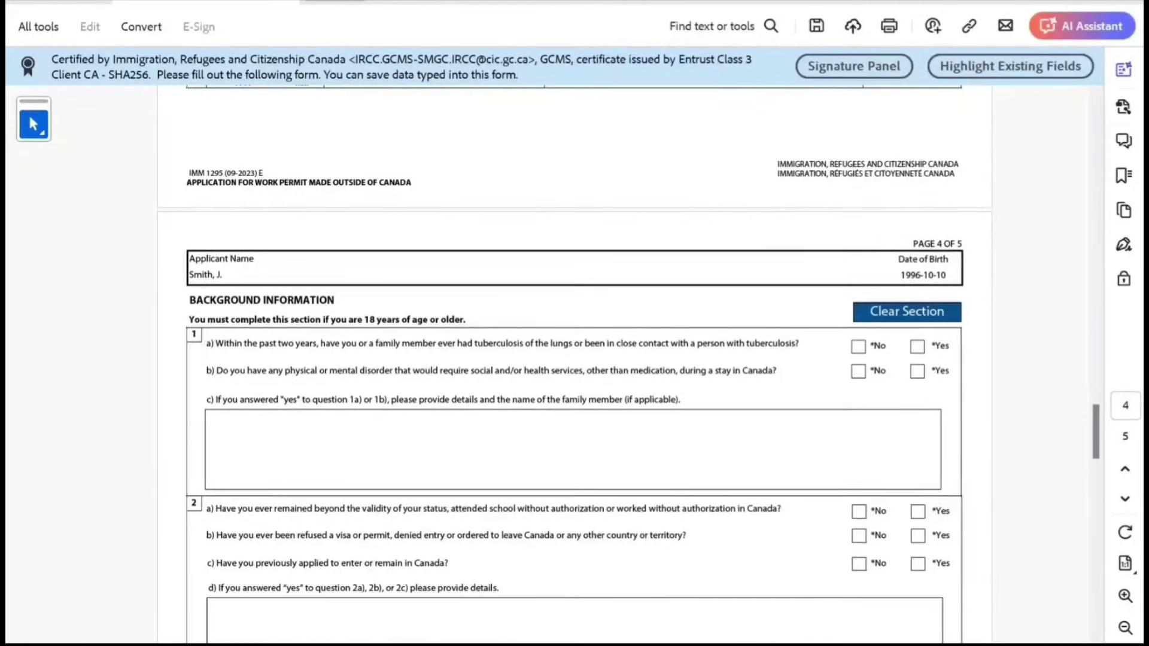
{"action": "left_click", "coordinate": [858, 345]}
{"action": "left_click", "coordinate": [858, 371]}
{"action": "scroll", "coordinate": [583, 365], "scroll_direction": "down", "scroll_amount": 2}
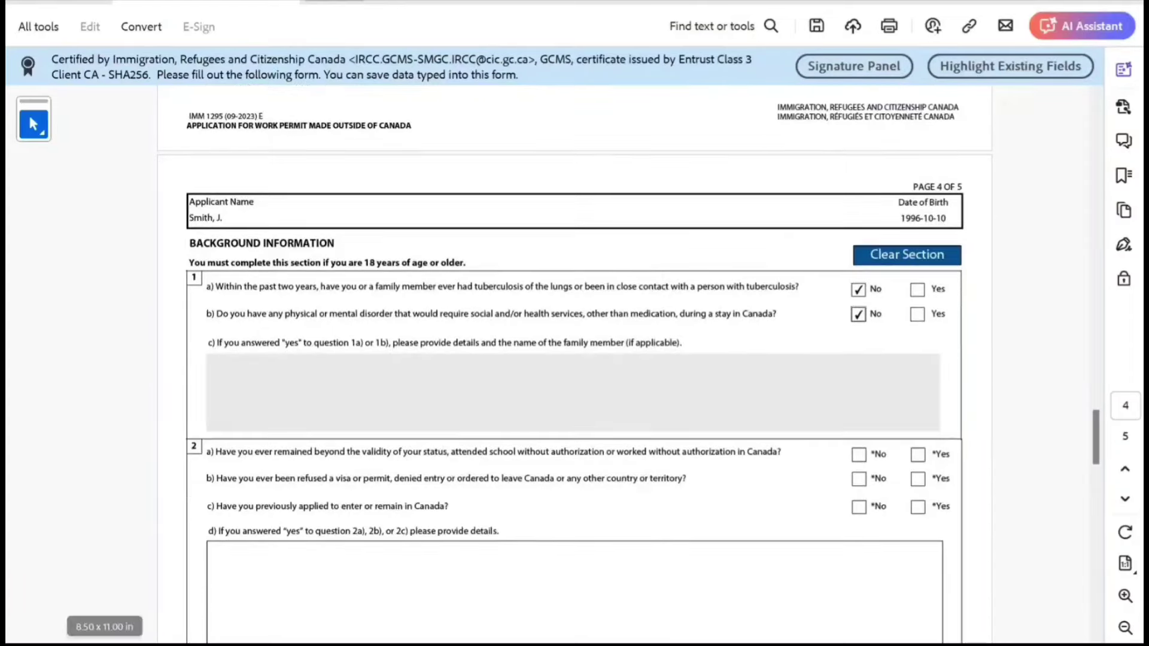
{"action": "left_click", "coordinate": [858, 454]}
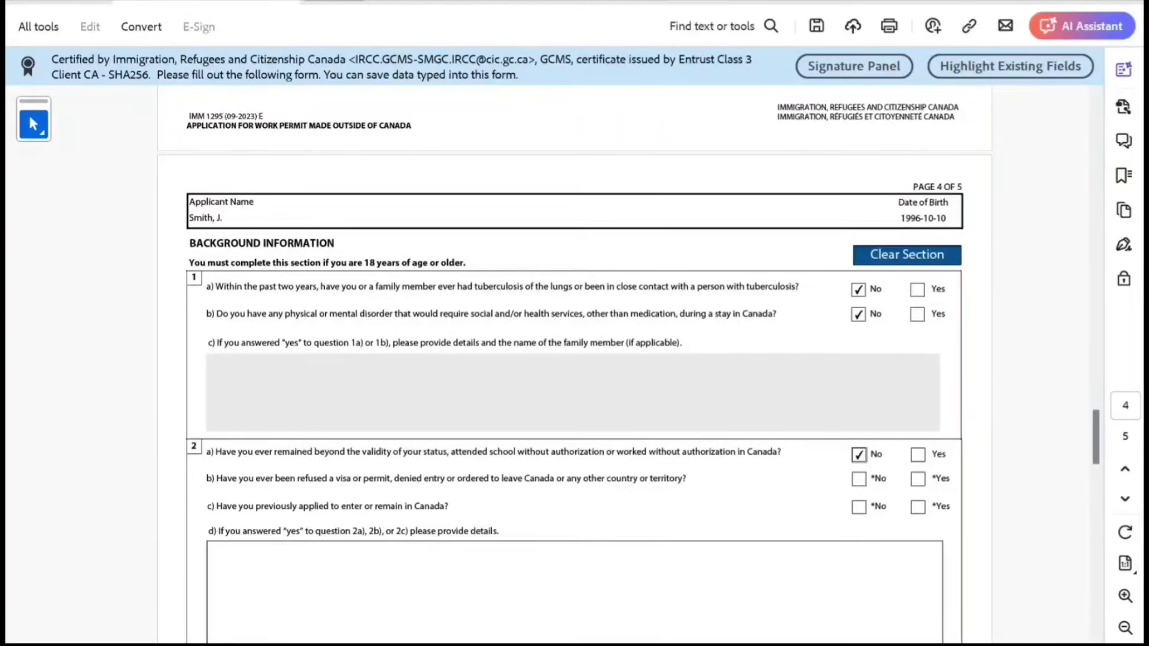
{"action": "left_click", "coordinate": [859, 479]}
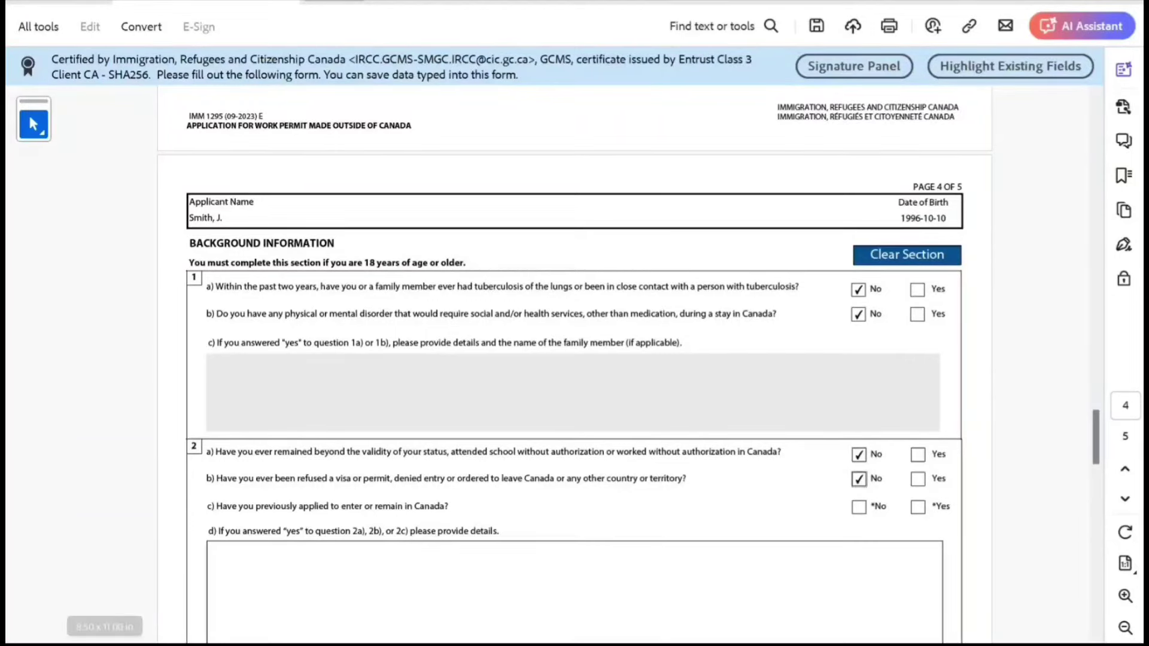
{"action": "left_click", "coordinate": [859, 507]}
Answer No to the criminal offence, military service, violent groups and ill-treatment questions.
{"action": "scroll", "coordinate": [574, 371], "scroll_direction": "down", "scroll_amount": 4}
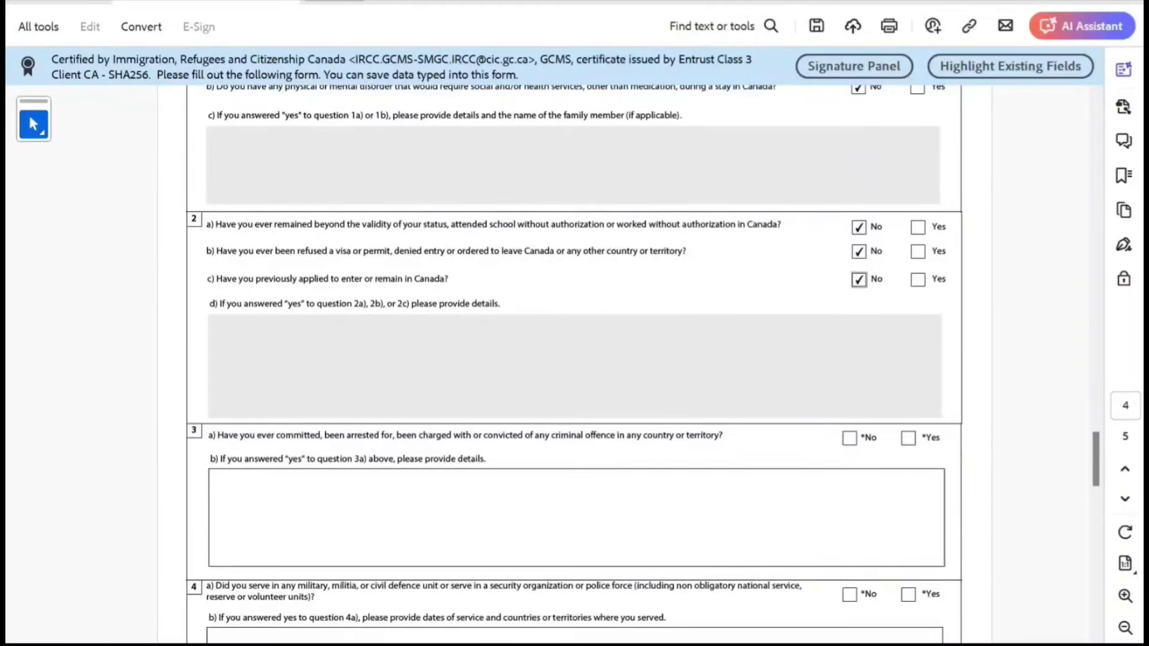
{"action": "left_click", "coordinate": [849, 438]}
{"action": "scroll", "coordinate": [849, 437], "scroll_direction": "down", "scroll_amount": 2}
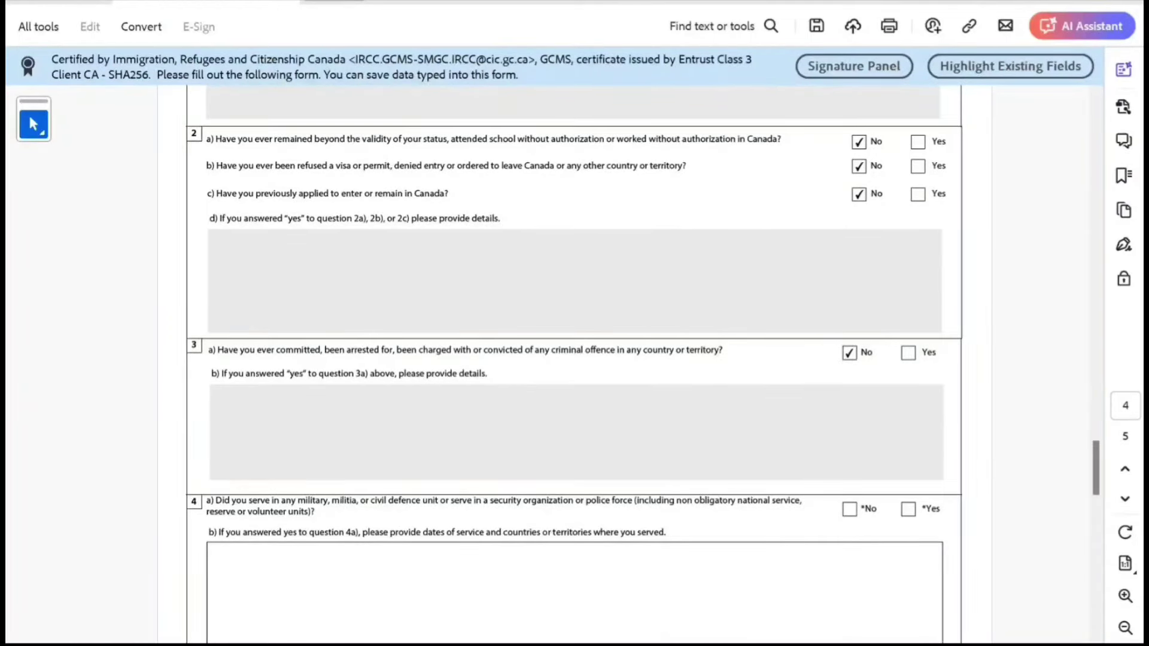
{"action": "left_click", "coordinate": [849, 509]}
{"action": "scroll", "coordinate": [848, 509], "scroll_direction": "down", "scroll_amount": 4}
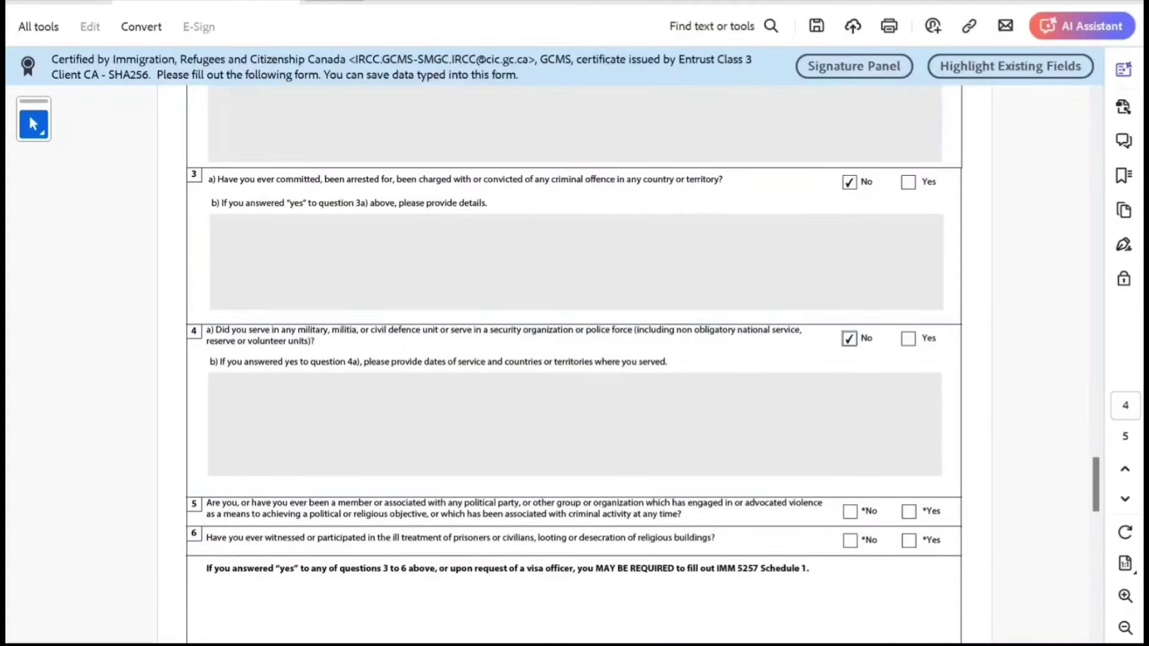
{"action": "left_click", "coordinate": [849, 511]}
{"action": "left_click", "coordinate": [849, 540]}
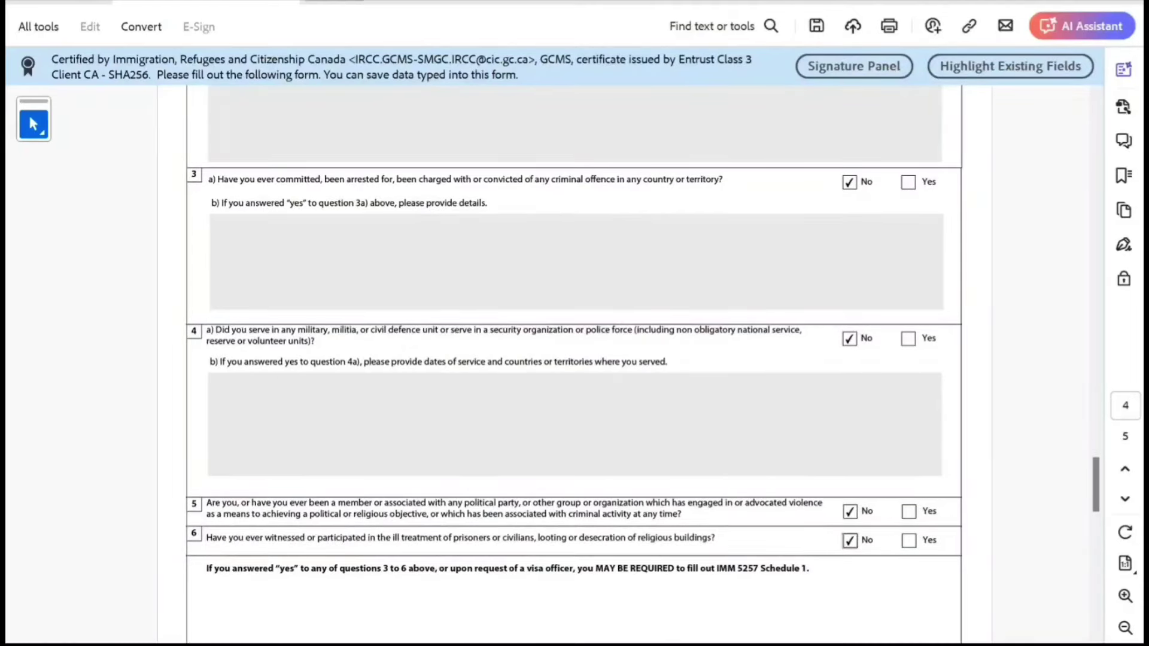
Consent to future IRCC contact, date the signature 2024-06-19, and validate the form.
{"action": "scroll", "coordinate": [849, 540], "scroll_direction": "down", "scroll_amount": 4}
{"action": "scroll", "coordinate": [575, 359], "scroll_direction": "down", "scroll_amount": 10}
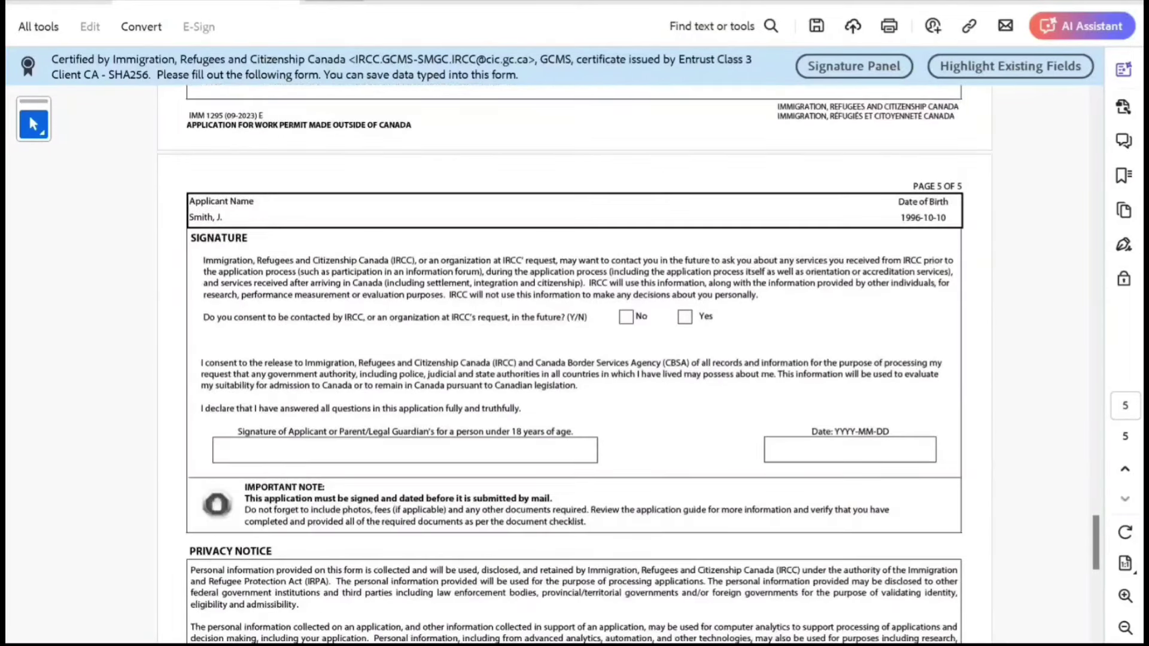
{"action": "left_click", "coordinate": [685, 316]}
{"action": "left_click", "coordinate": [851, 454]}
{"action": "left_click", "coordinate": [944, 449]}
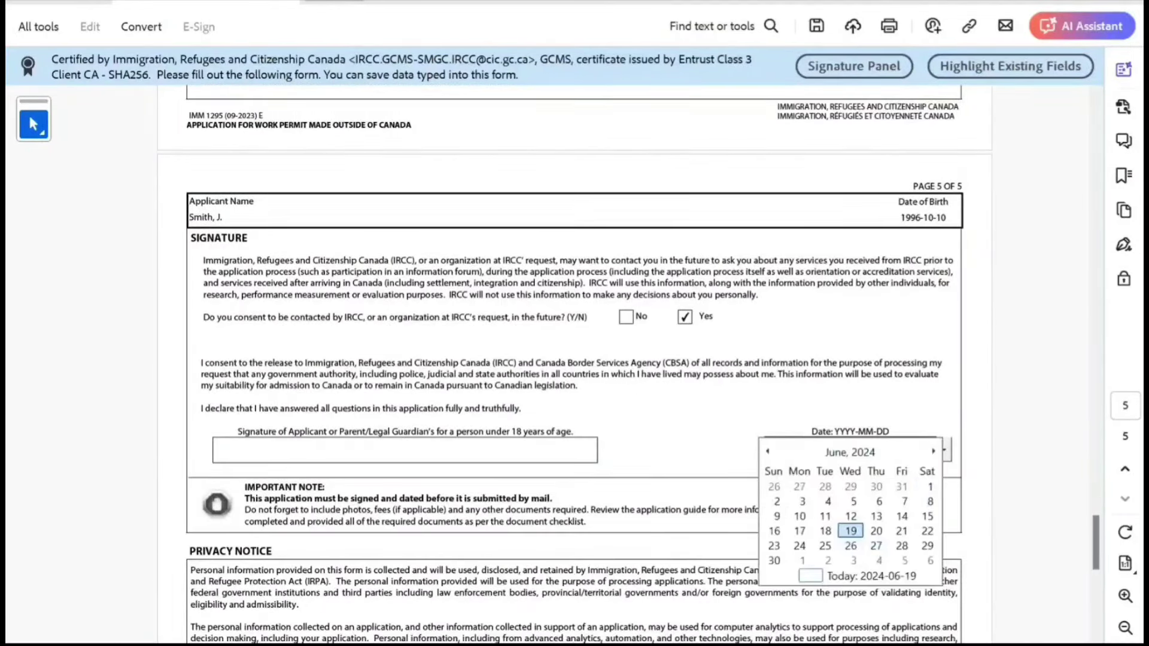
{"action": "left_click", "coordinate": [851, 531]}
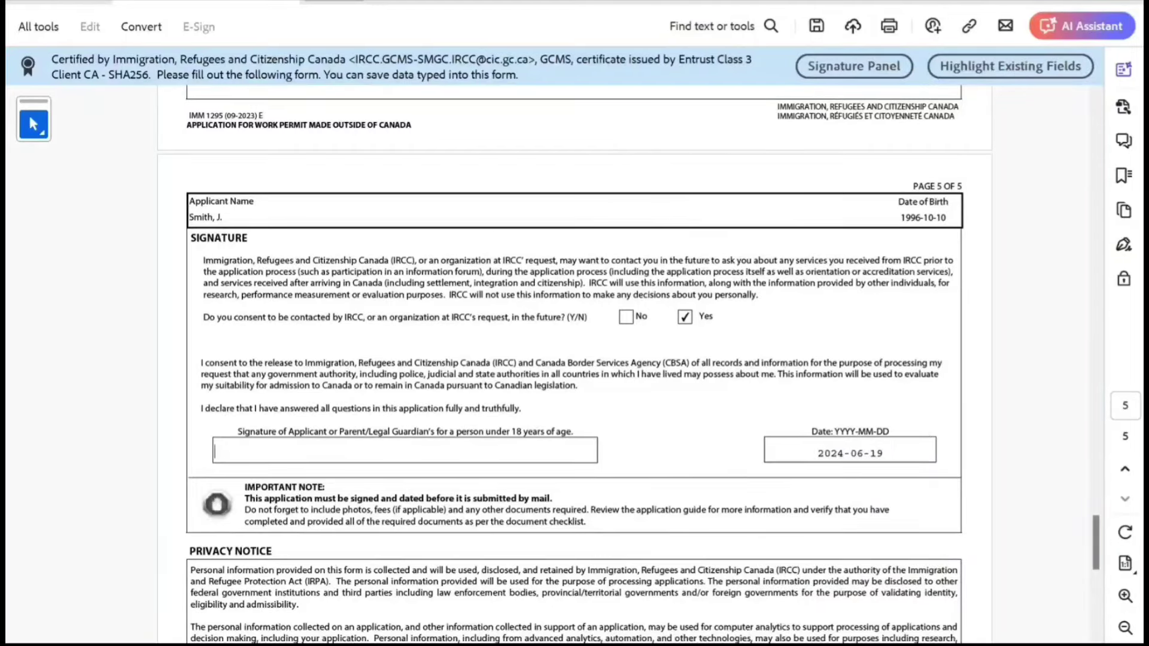
{"action": "scroll", "coordinate": [574, 359], "scroll_direction": "down", "scroll_amount": 7}
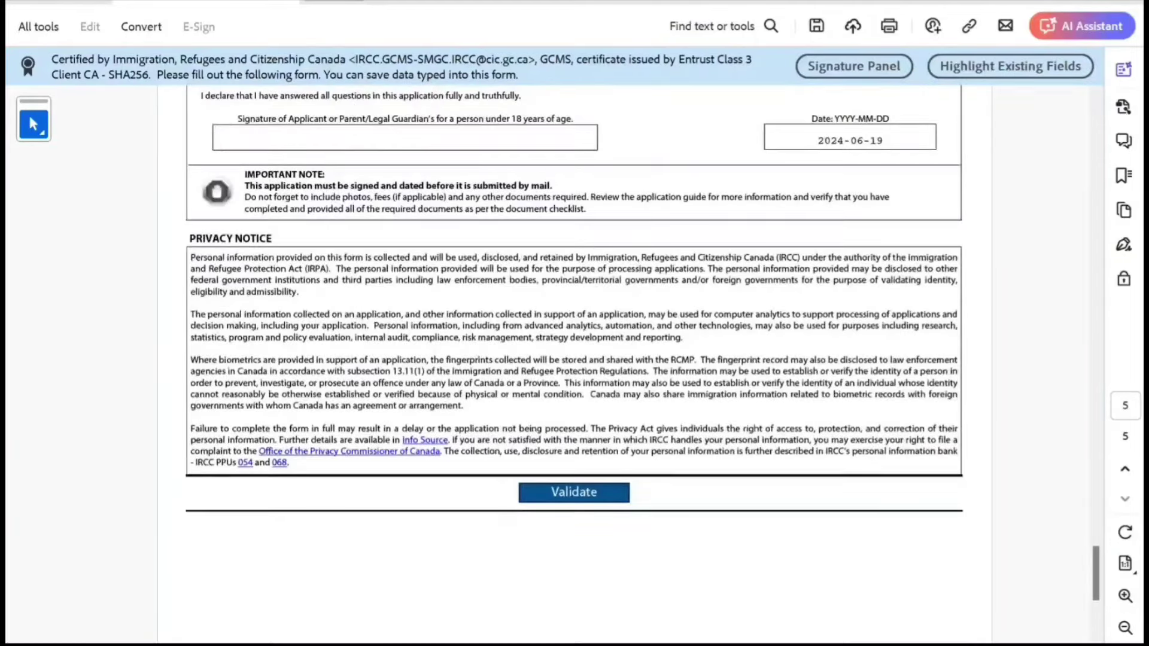
{"action": "left_click", "coordinate": [746, 376]}
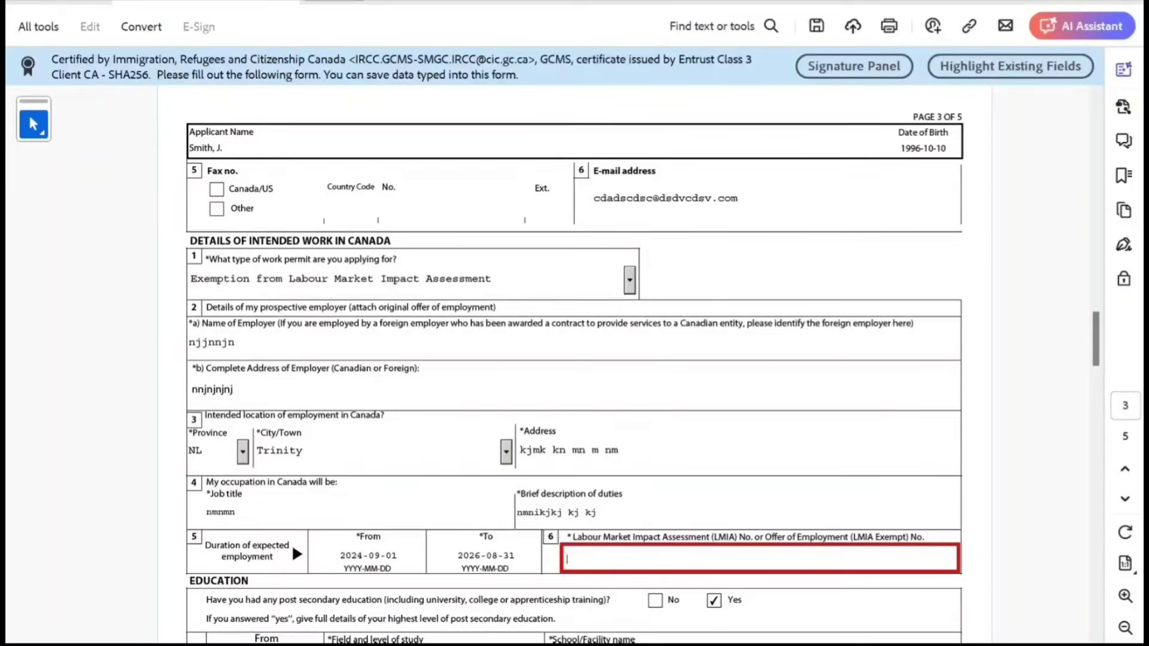
Enter the LMIA offer of employment number, correcting it to the required A9999999 format.
{"action": "type", "text": "787878787"}
{"action": "key", "text": "Tab"}
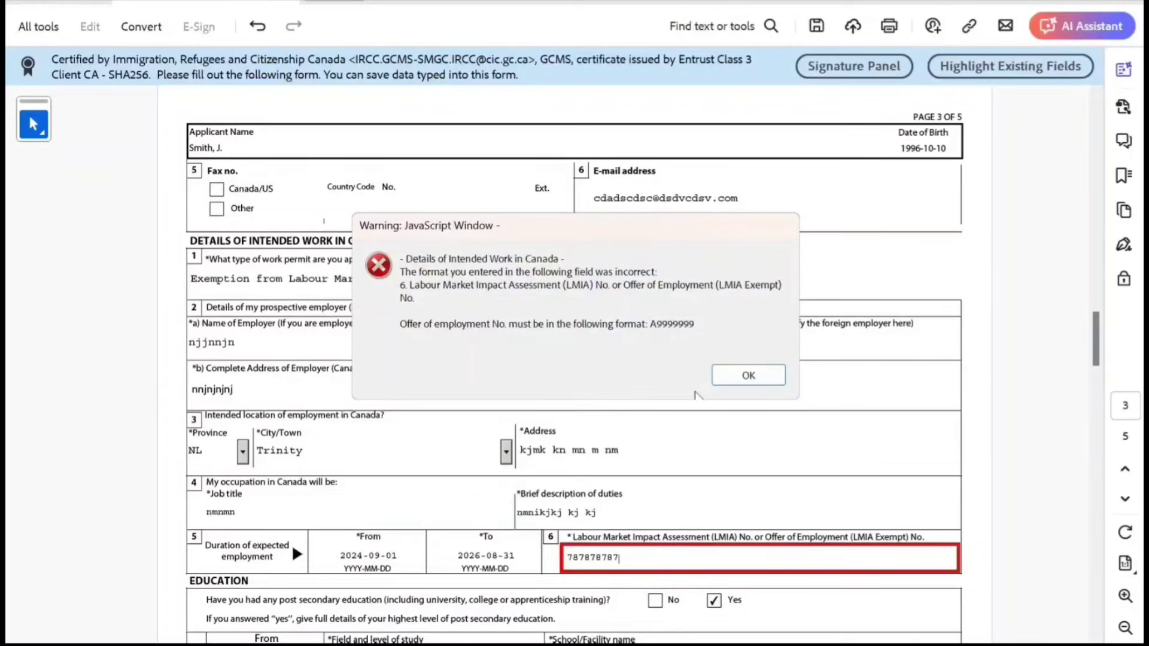
{"action": "left_click", "coordinate": [741, 376]}
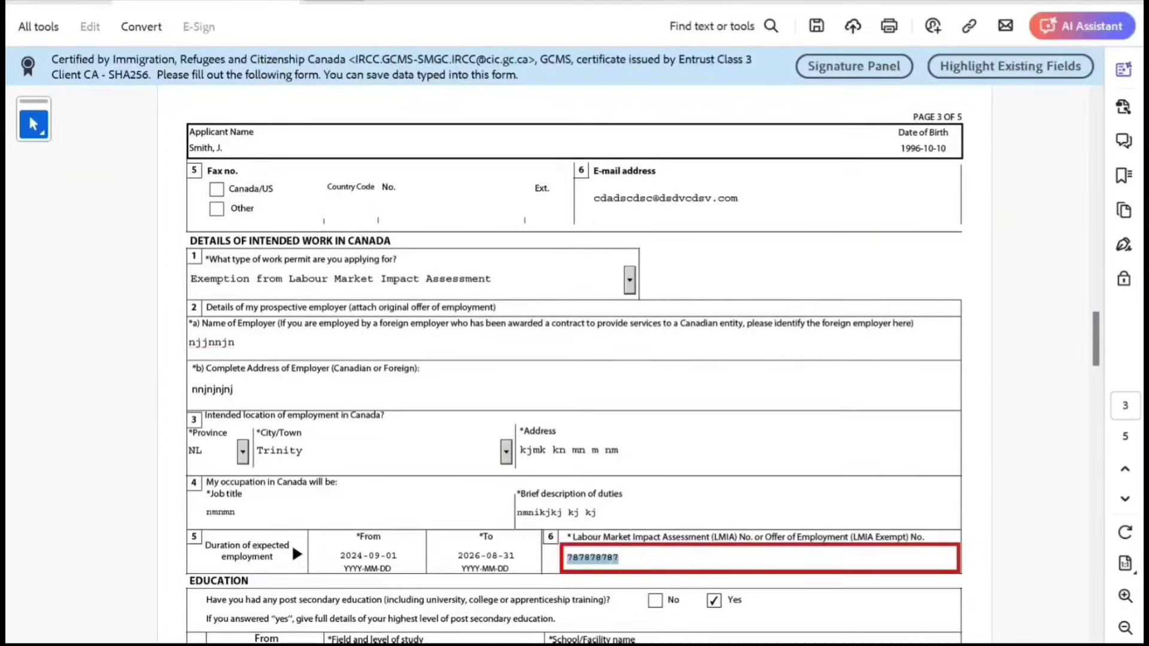
{"action": "key", "text": "Home"}
{"action": "type", "text": "A"}
{"action": "key", "text": "Tab"}
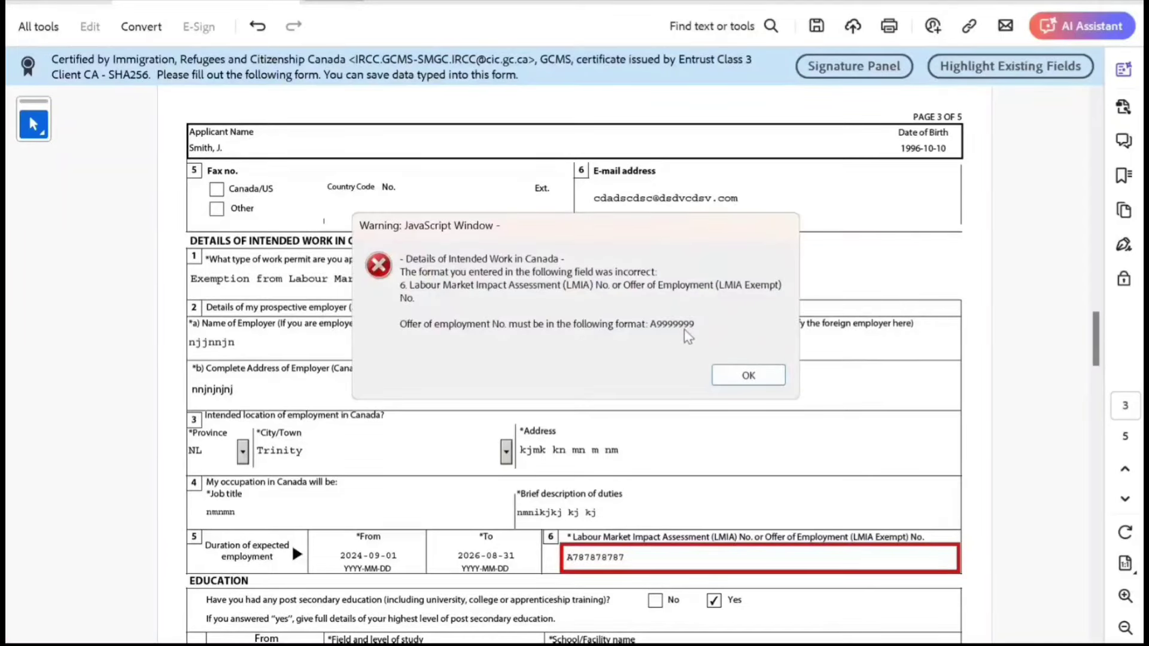
{"action": "left_click", "coordinate": [748, 376]}
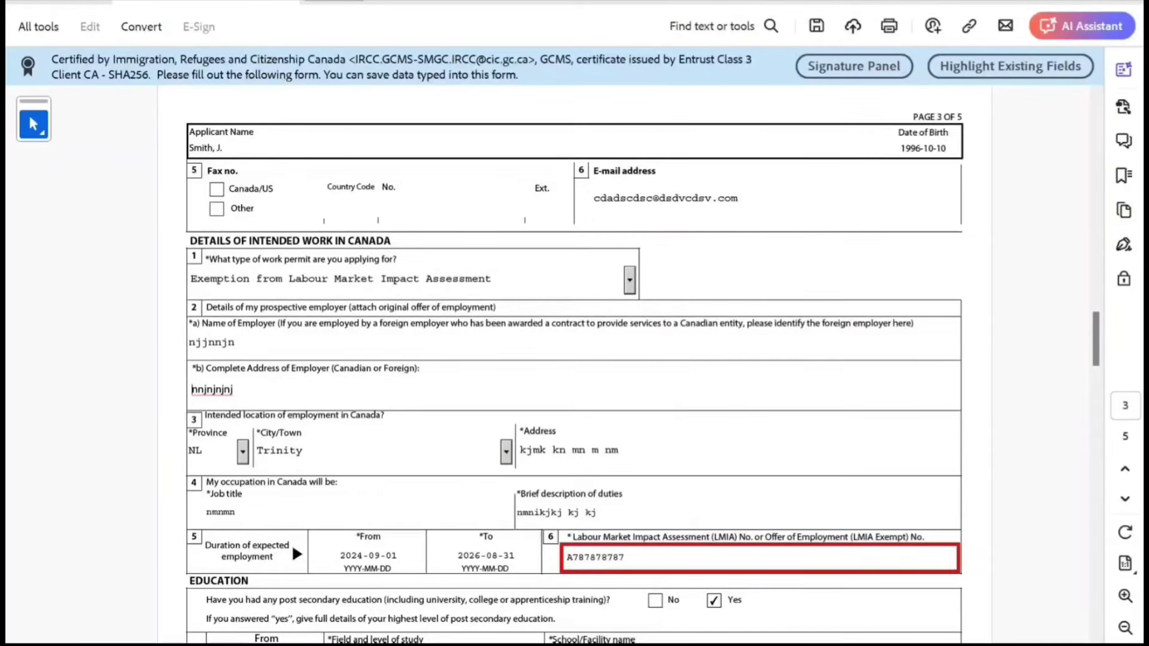
{"action": "key", "text": "BackSpace"}
{"action": "key", "text": "BackSpace"}
{"action": "key", "text": "Tab"}
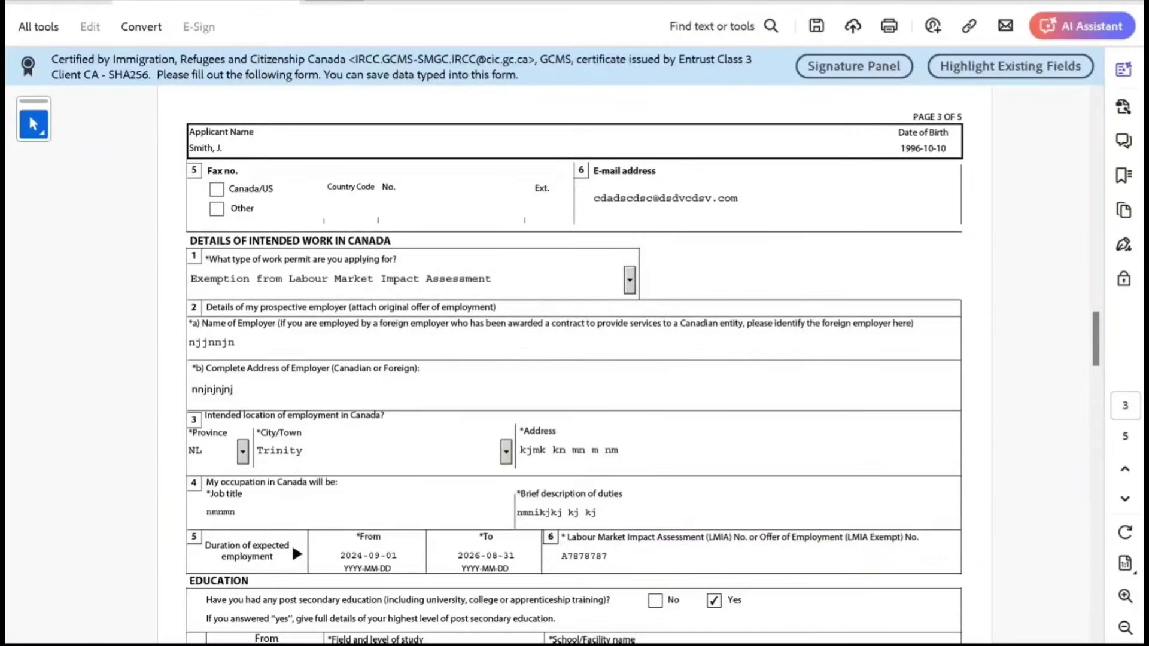
Fill Employment row 1: from 2018-06, IT CONSULTANT, employer NEW DELHI ITTTTTT, New Delhi, India.
{"action": "scroll", "coordinate": [292, 543], "scroll_direction": "down", "scroll_amount": 10}
{"action": "scroll", "coordinate": [573, 353], "scroll_direction": "up", "scroll_amount": 2}
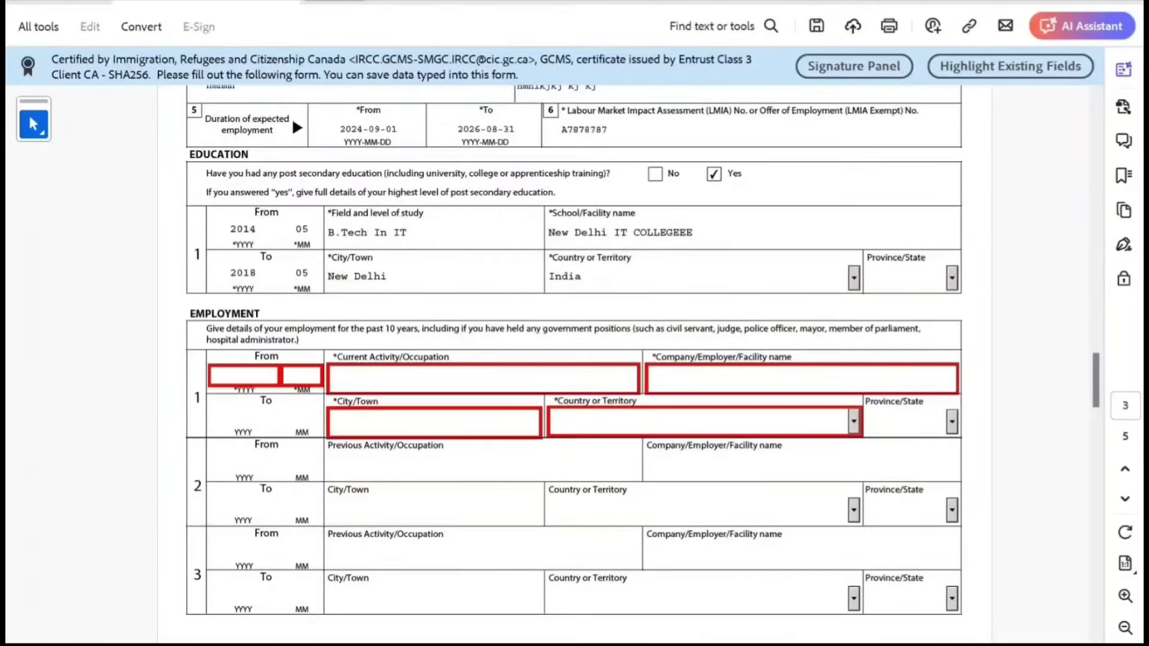
{"action": "left_click", "coordinate": [243, 375]}
{"action": "type", "text": "2018"}
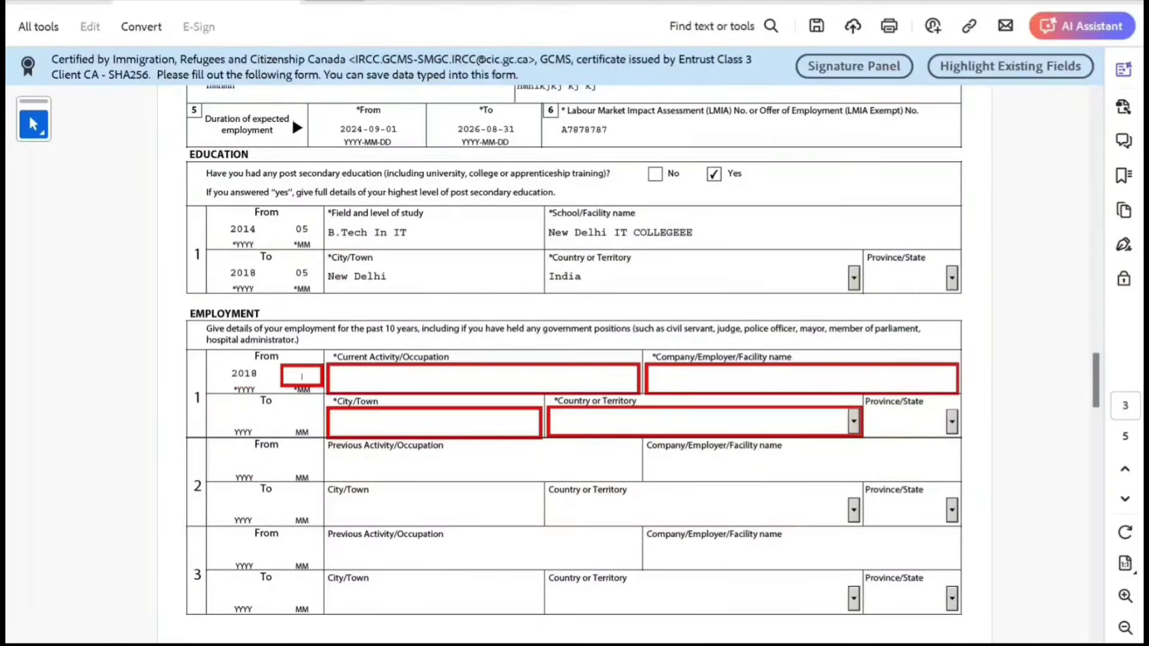
{"action": "type", "text": "06"}
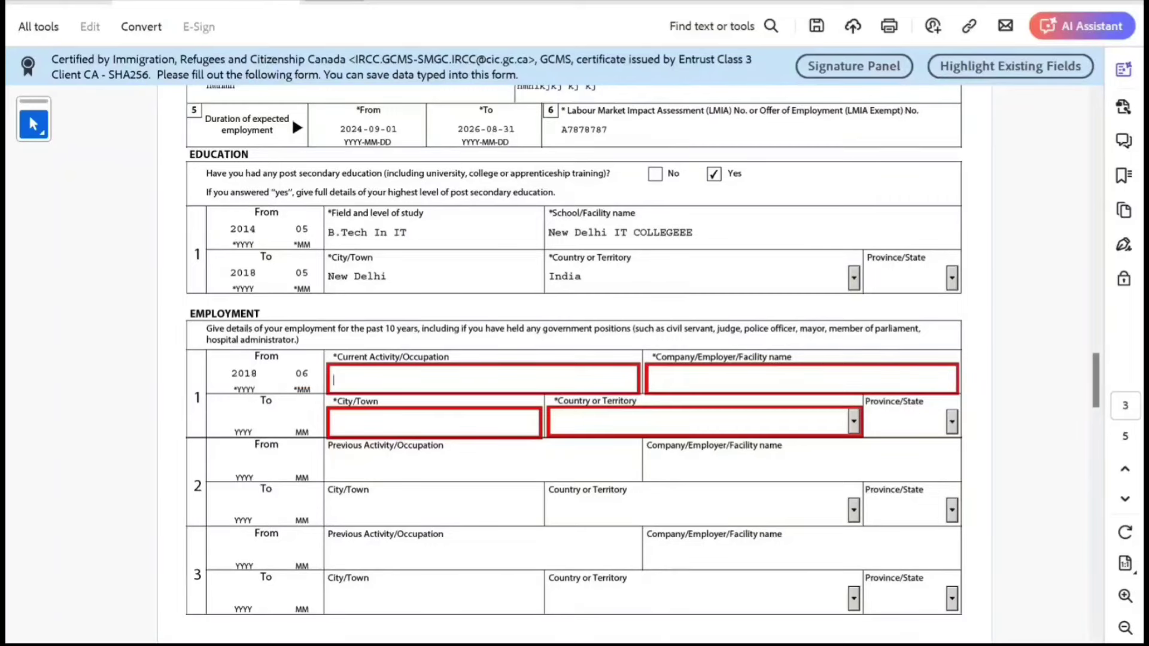
{"action": "type", "text": "IT CONSULTANT"}
{"action": "key", "text": "Tab"}
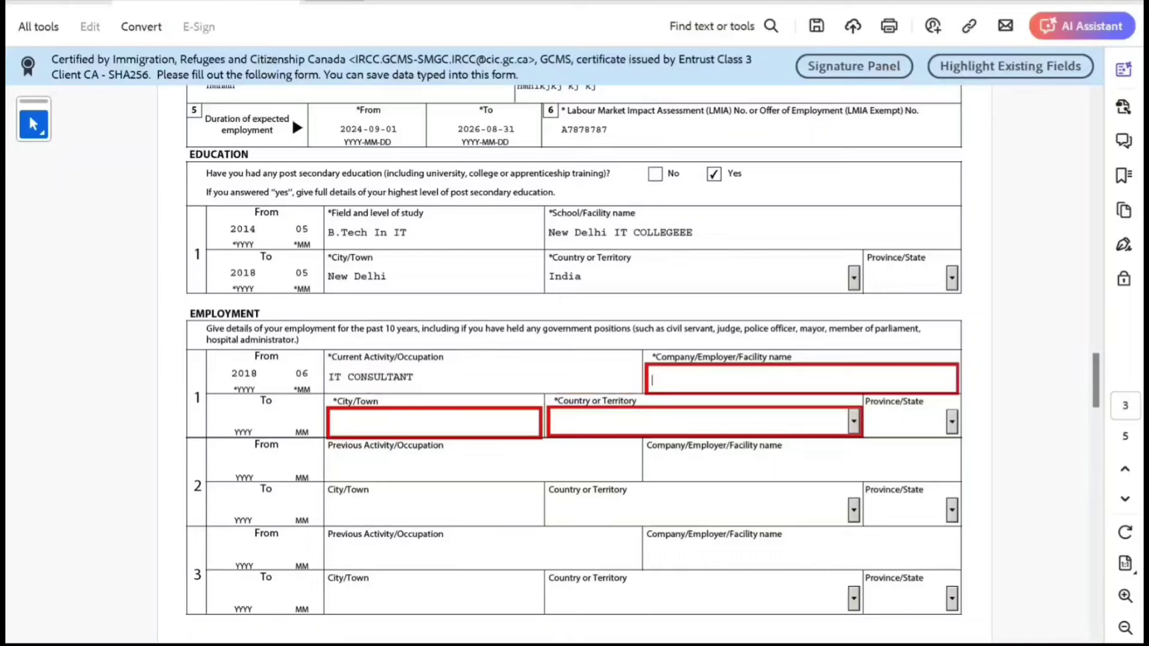
{"action": "type", "text": "NEW DELHI ITTTTTT"}
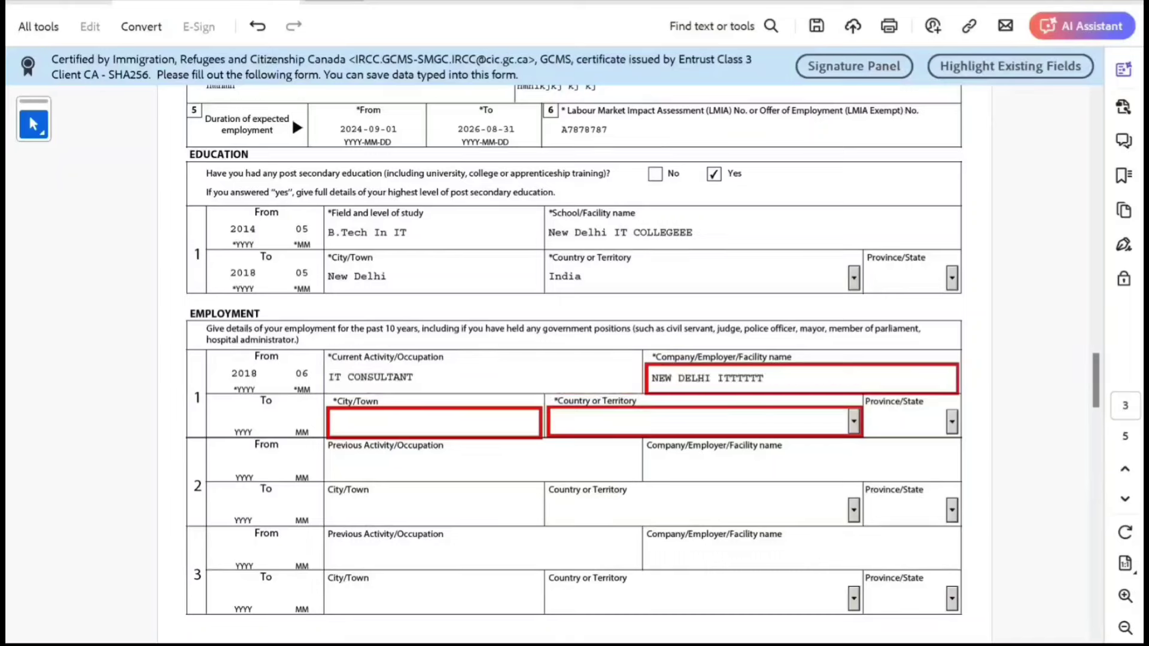
{"action": "key", "text": "Tab"}
{"action": "key", "text": "Tab"}
{"action": "type", "text": "New Delhi"}
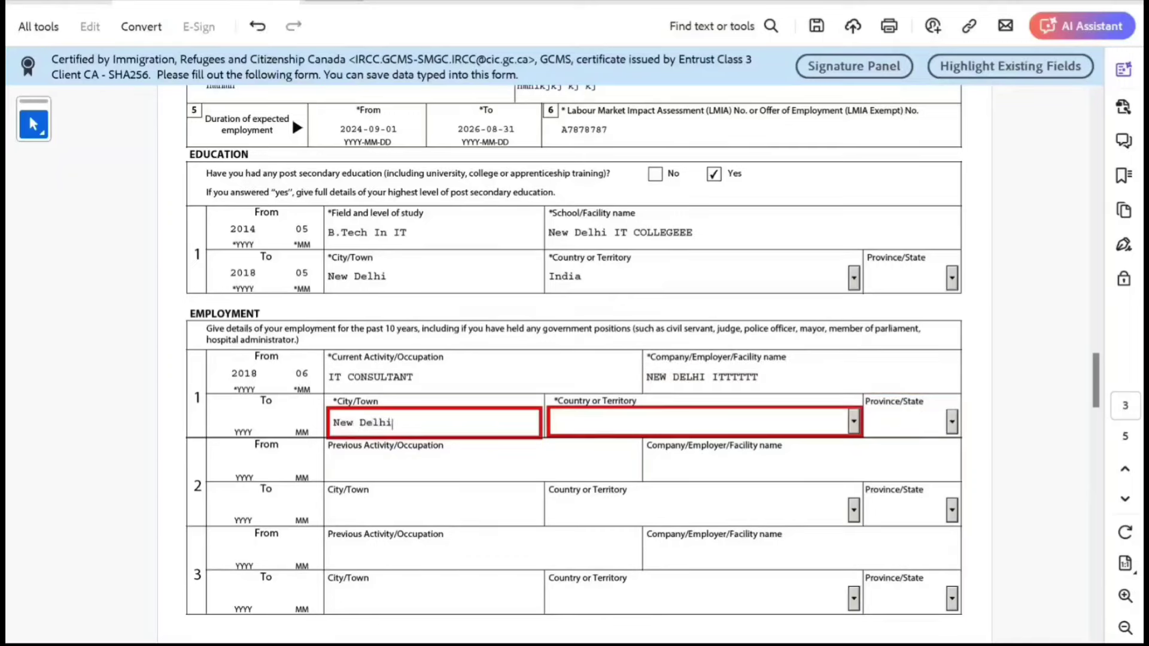
{"action": "key", "text": "Tab"}
{"action": "type", "text": "In"}
{"action": "key", "text": "Tab"}
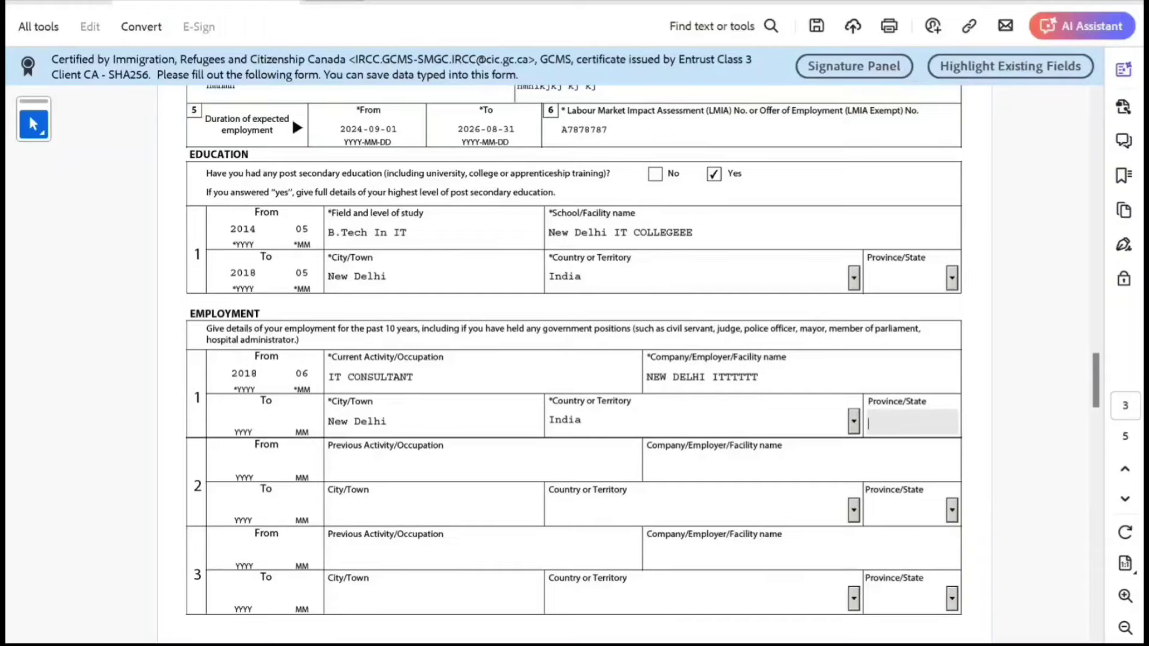
Run Validate at the end of the form and dismiss the success message.
{"action": "scroll", "coordinate": [574, 359], "scroll_direction": "down", "scroll_amount": 10}
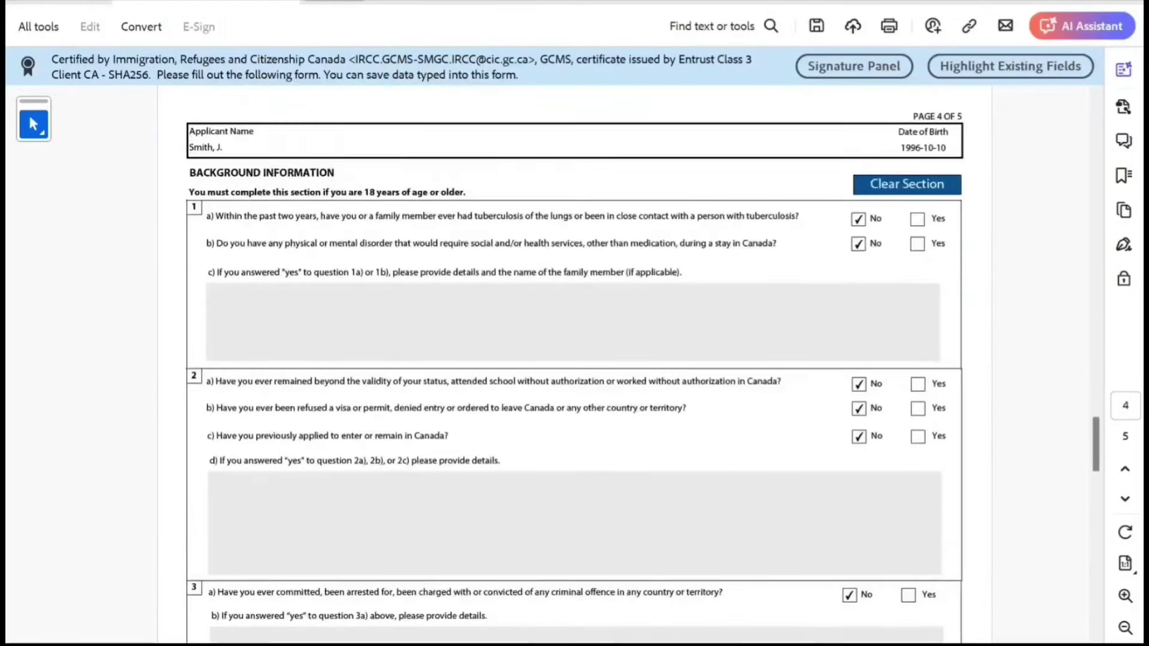
{"action": "scroll", "coordinate": [575, 359], "scroll_direction": "down", "scroll_amount": 15}
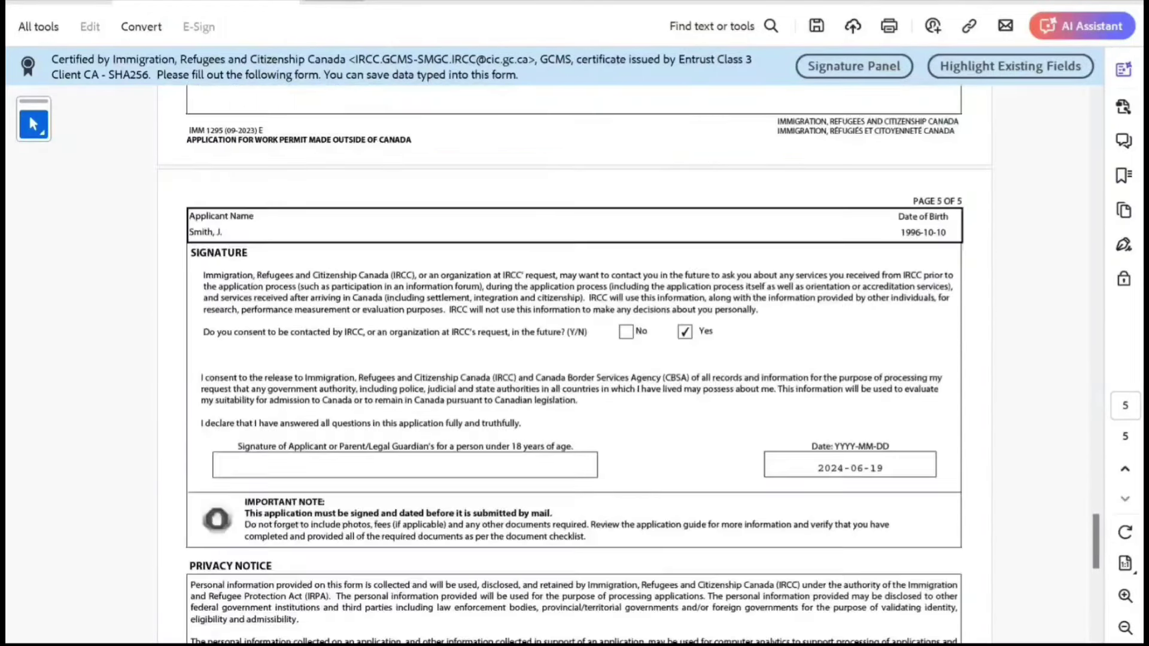
{"action": "scroll", "coordinate": [575, 359], "scroll_direction": "down", "scroll_amount": 5}
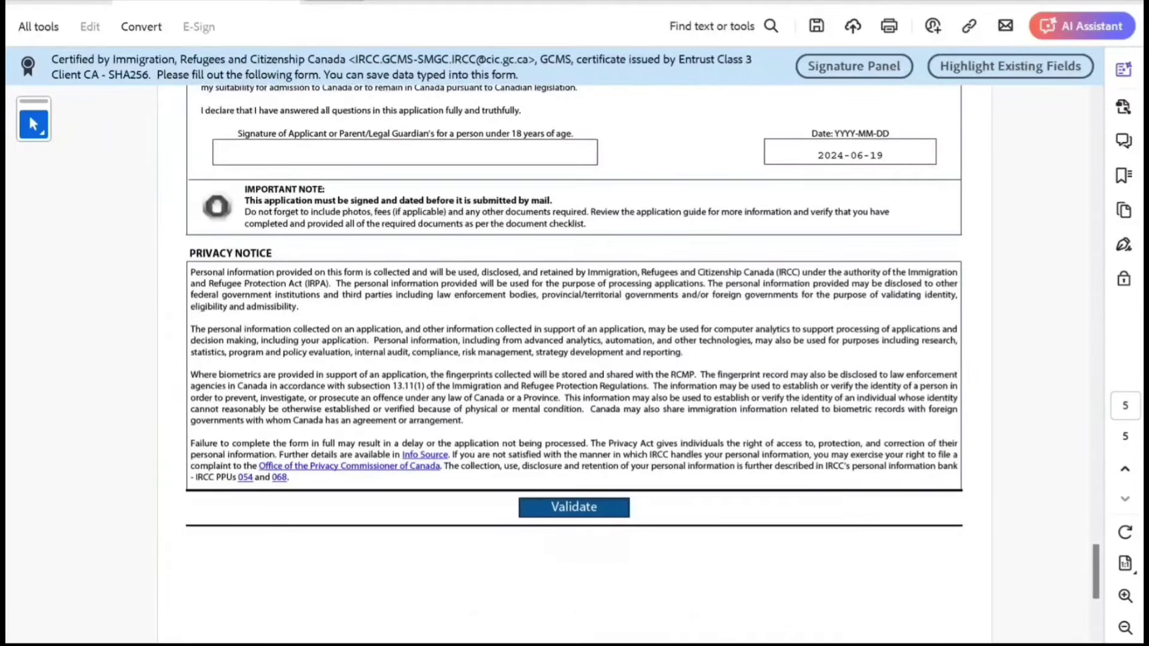
{"action": "left_click", "coordinate": [573, 507]}
{"action": "left_click", "coordinate": [746, 387]}
{"action": "scroll", "coordinate": [575, 359], "scroll_direction": "down", "scroll_amount": 8}
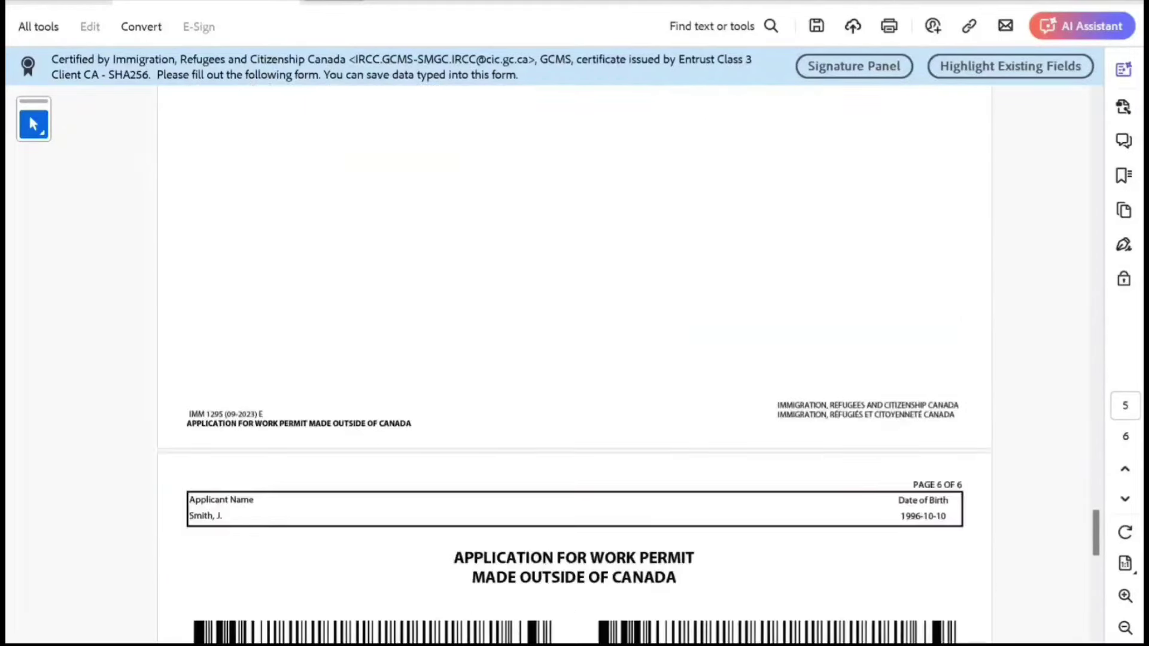
{"action": "scroll", "coordinate": [574, 359], "scroll_direction": "up", "scroll_amount": 5}
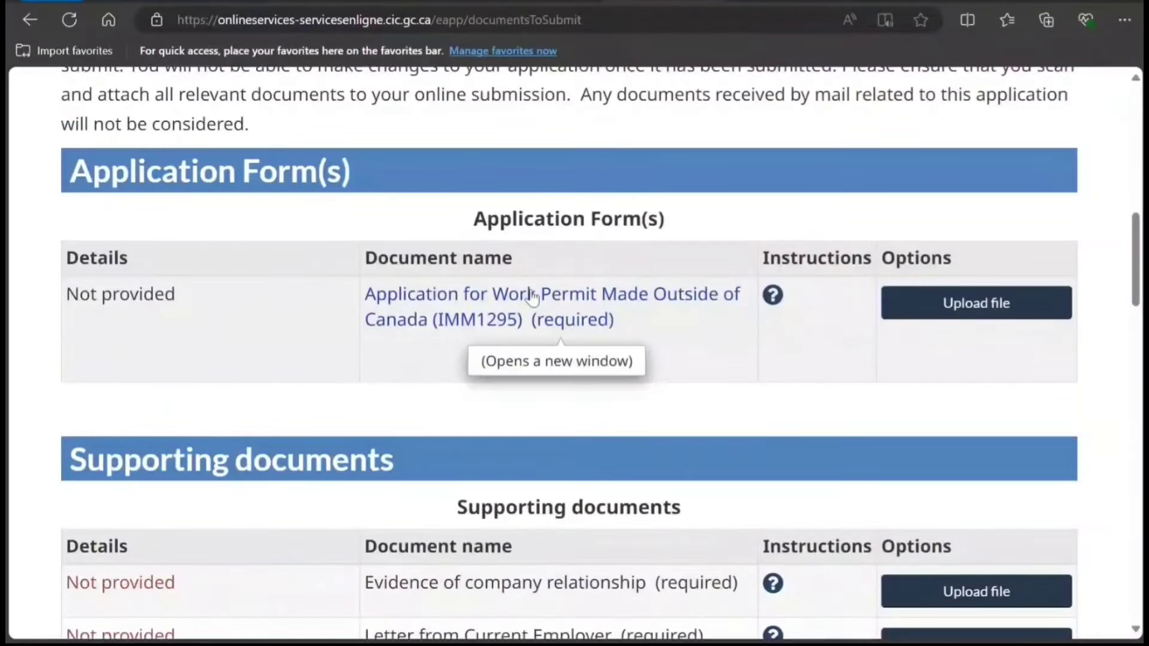
Scroll through the required, supporting and optional documents down to the fees: $155 permit, $85 biometrics.
{"action": "scroll", "coordinate": [546, 356], "scroll_direction": "down", "scroll_amount": 12}
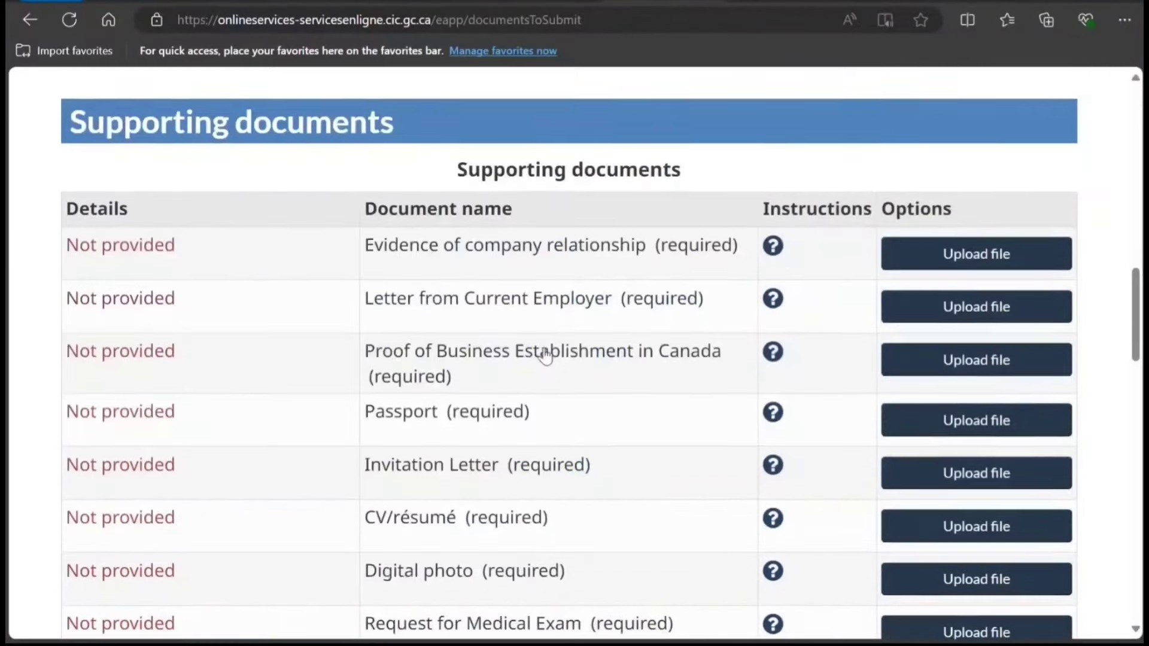
{"action": "scroll", "coordinate": [770, 413], "scroll_direction": "down", "scroll_amount": 1}
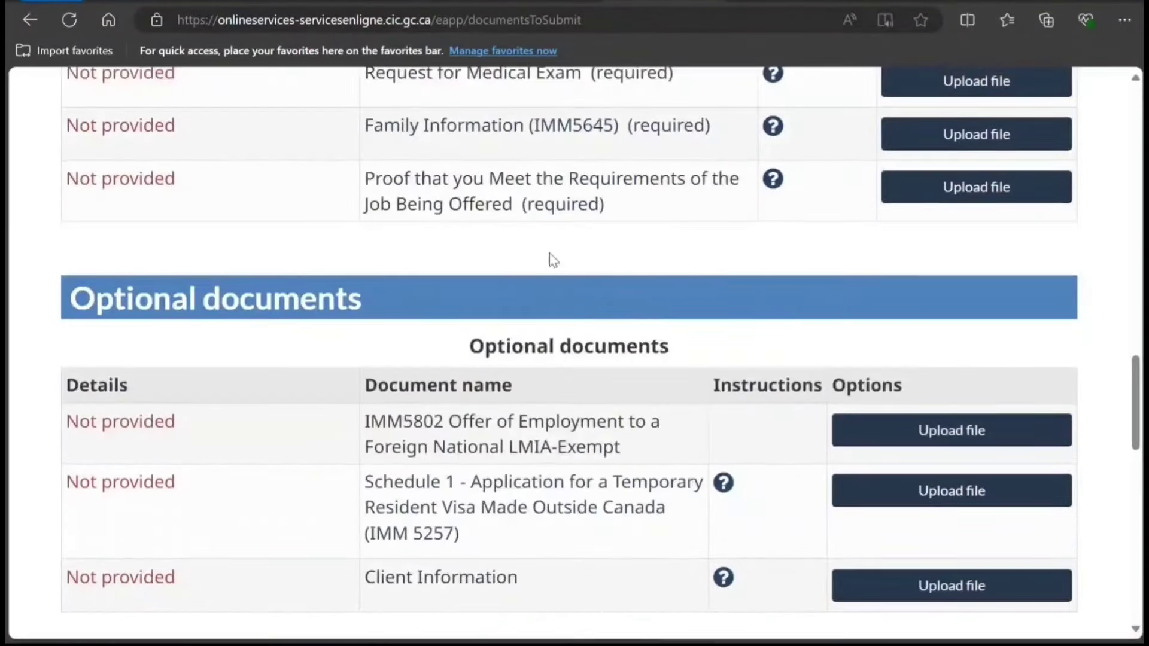
{"action": "scroll", "coordinate": [559, 436], "scroll_direction": "down", "scroll_amount": 1}
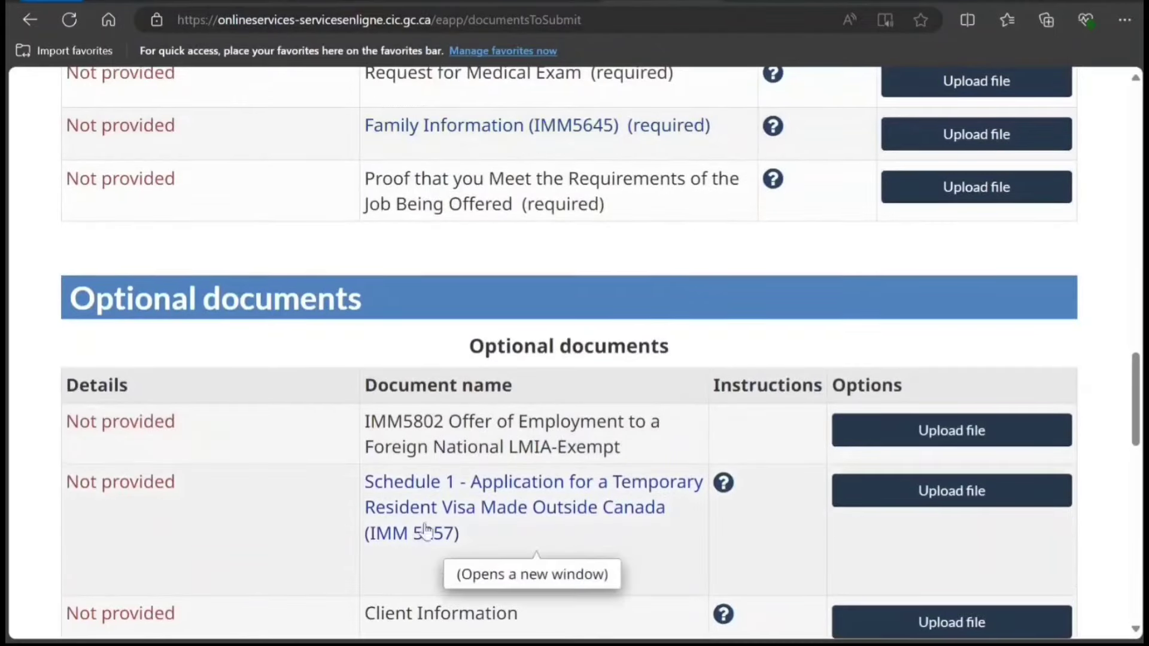
{"action": "scroll", "coordinate": [463, 514], "scroll_direction": "down", "scroll_amount": 3}
{"action": "scroll", "coordinate": [468, 502], "scroll_direction": "down", "scroll_amount": 4}
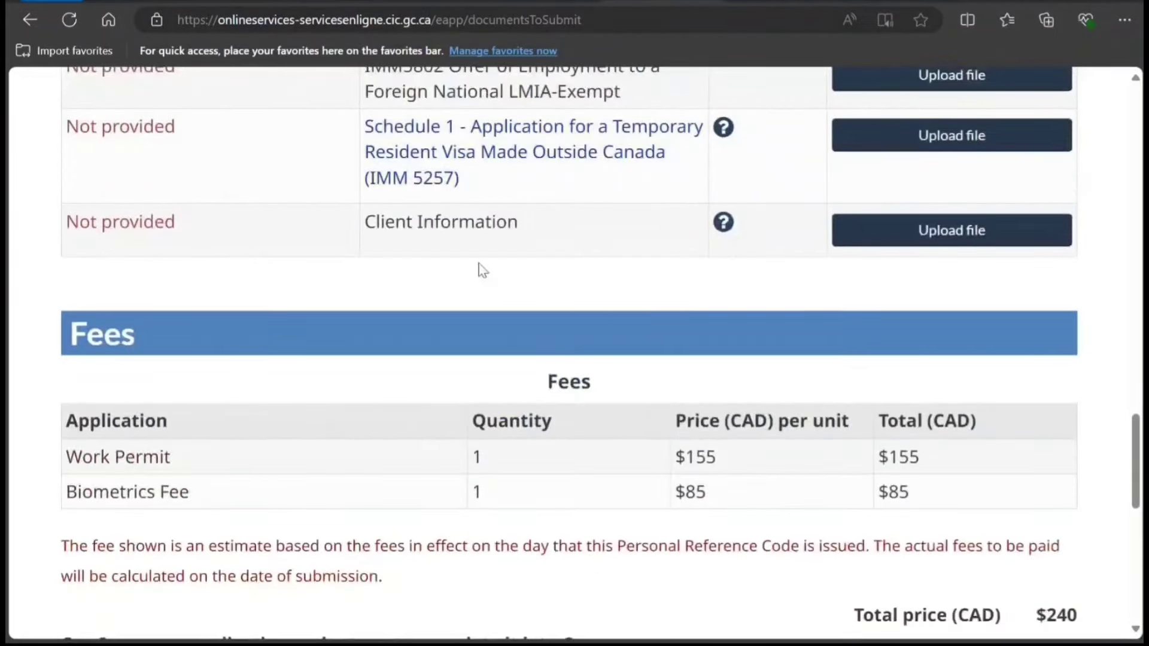
{"action": "scroll", "coordinate": [451, 202], "scroll_direction": "up", "scroll_amount": 1}
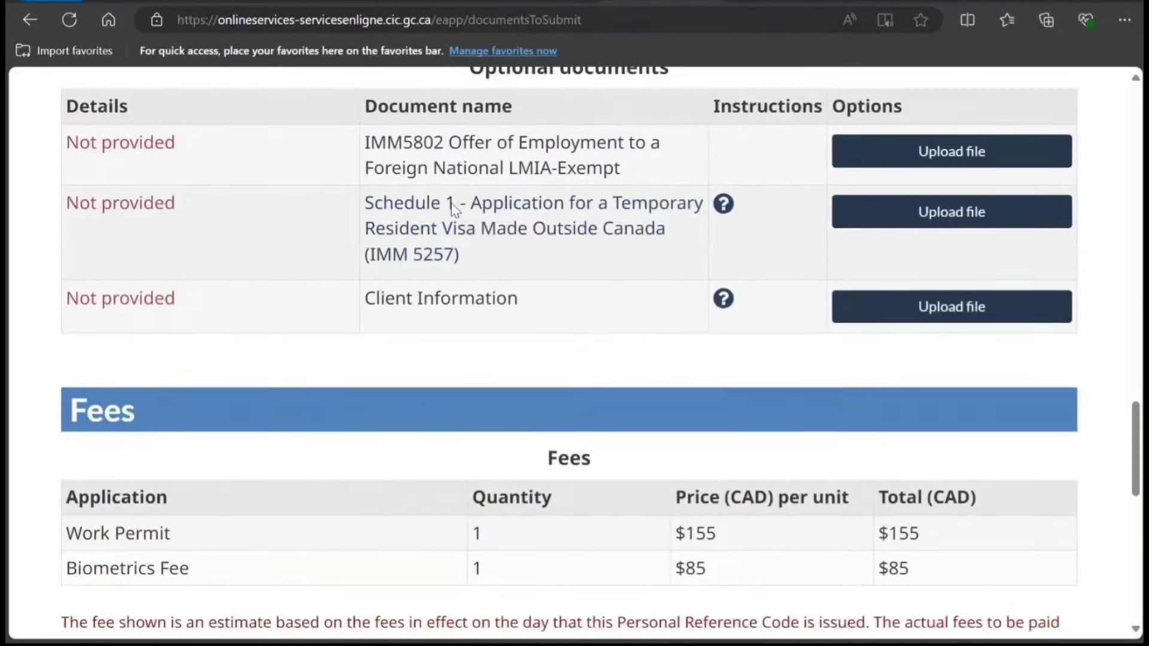
{"action": "scroll", "coordinate": [451, 203], "scroll_direction": "down", "scroll_amount": 8}
{"action": "scroll", "coordinate": [455, 206], "scroll_direction": "up", "scroll_amount": 8}
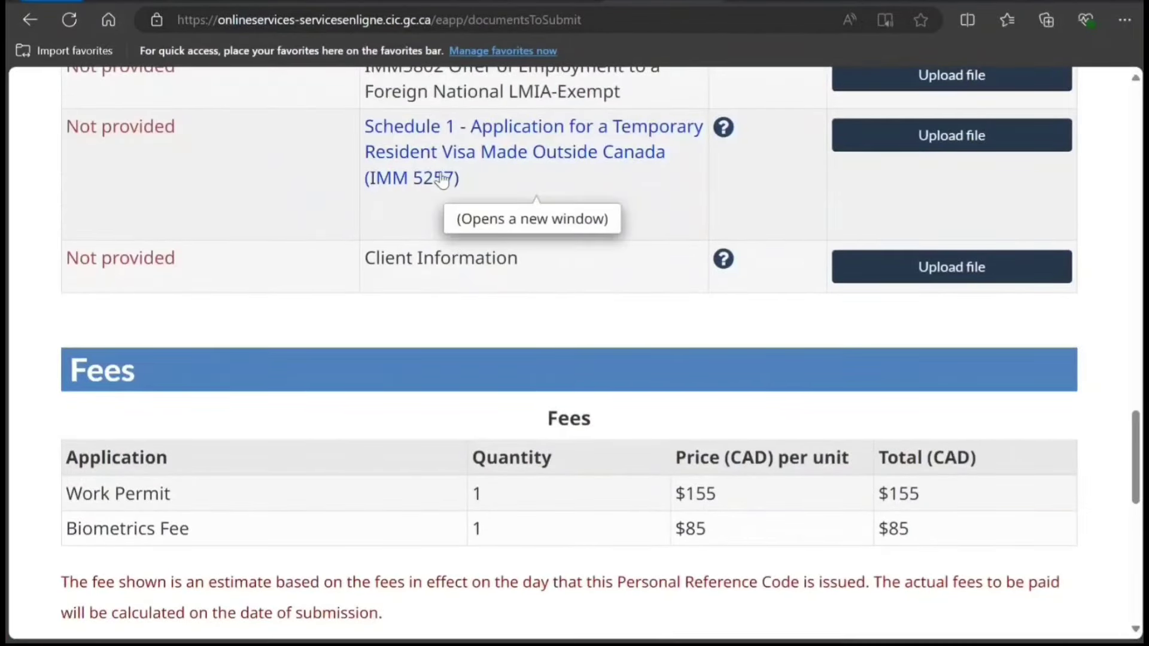
{"action": "scroll", "coordinate": [421, 299], "scroll_direction": "down", "scroll_amount": 1}
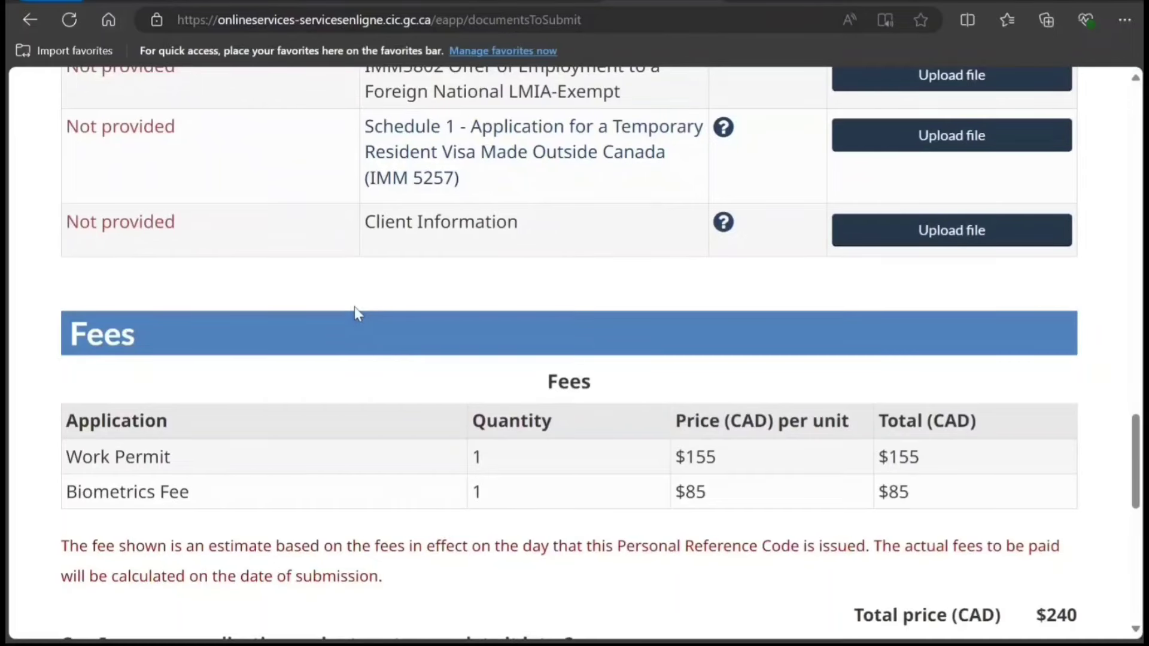
{"action": "scroll", "coordinate": [353, 306], "scroll_direction": "down", "scroll_amount": 6}
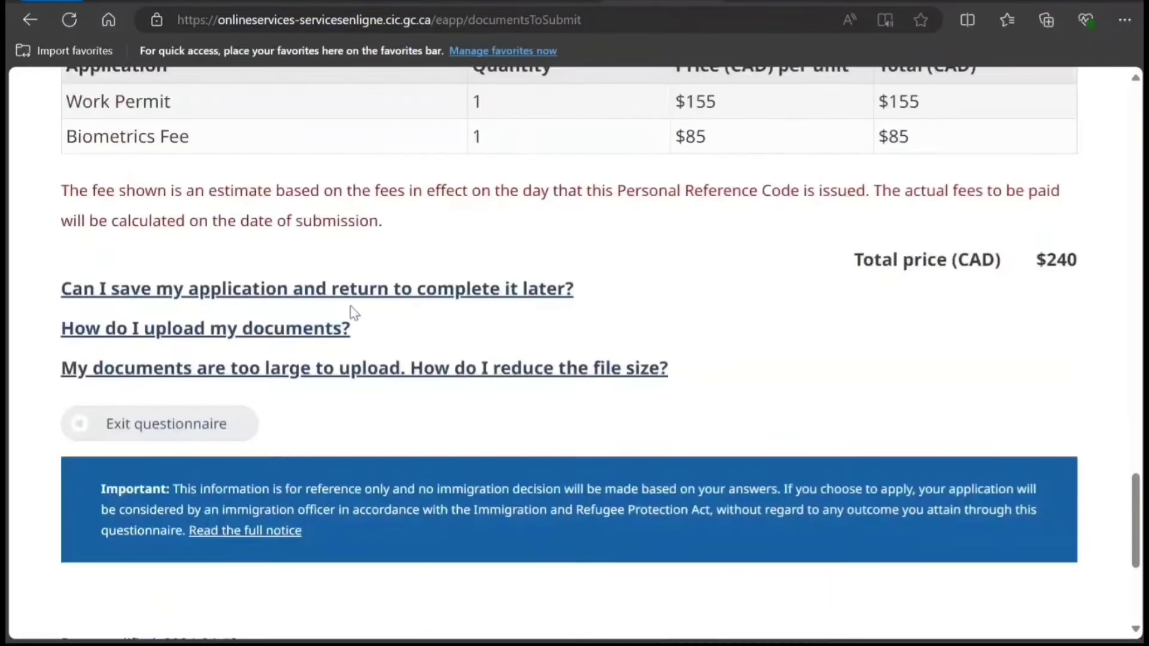